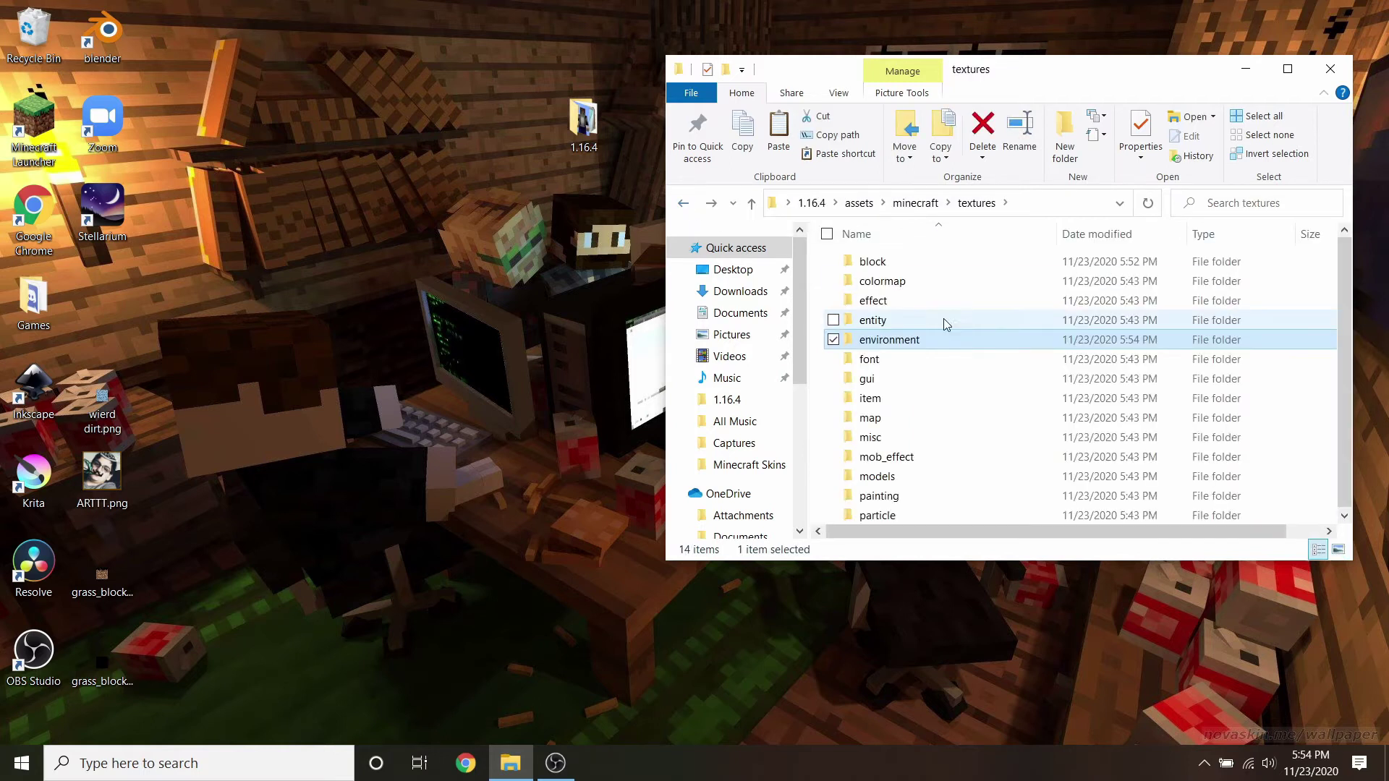
Search the block folder for dirt and open dirt.png to view it.
{"action": "double_click", "coordinate": [901, 269]}
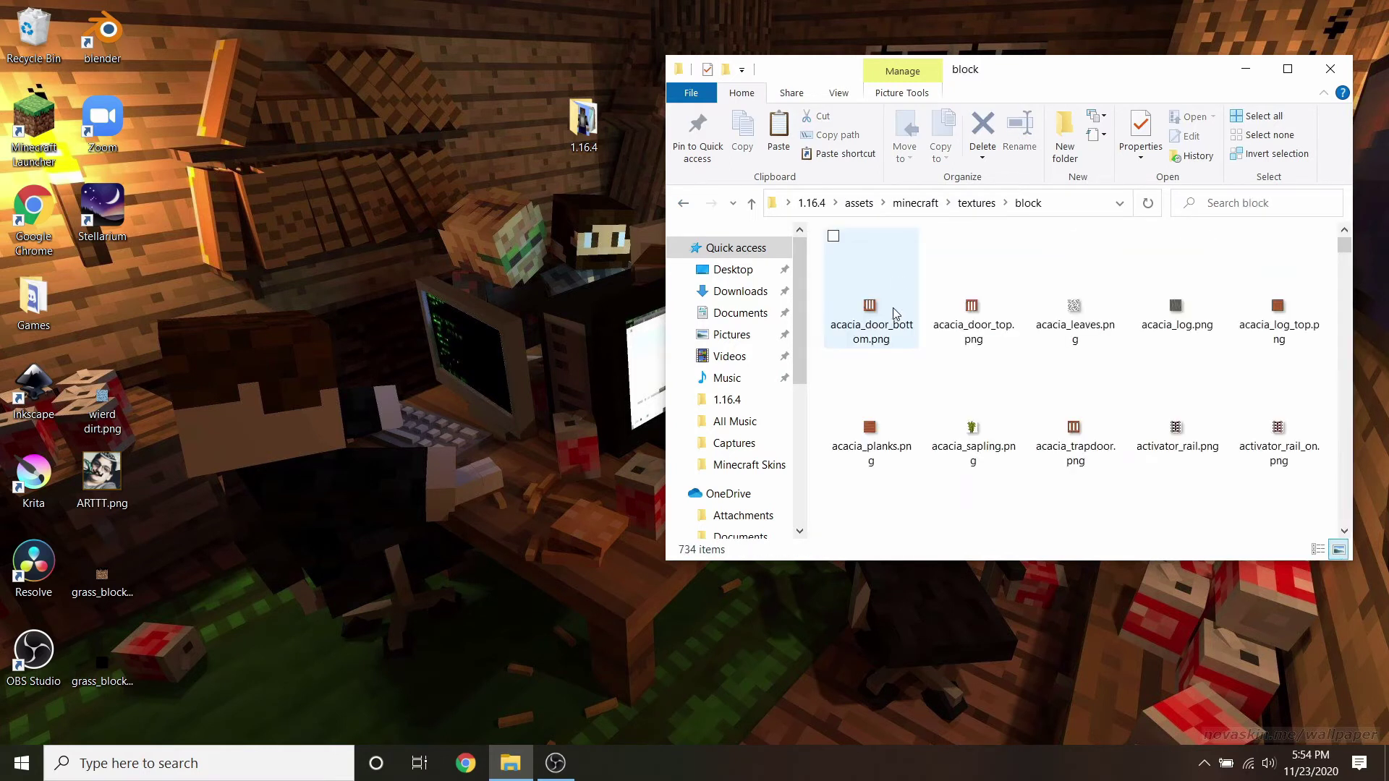
{"action": "scroll", "coordinate": [1085, 242], "scroll_direction": "down", "scroll_amount": 10}
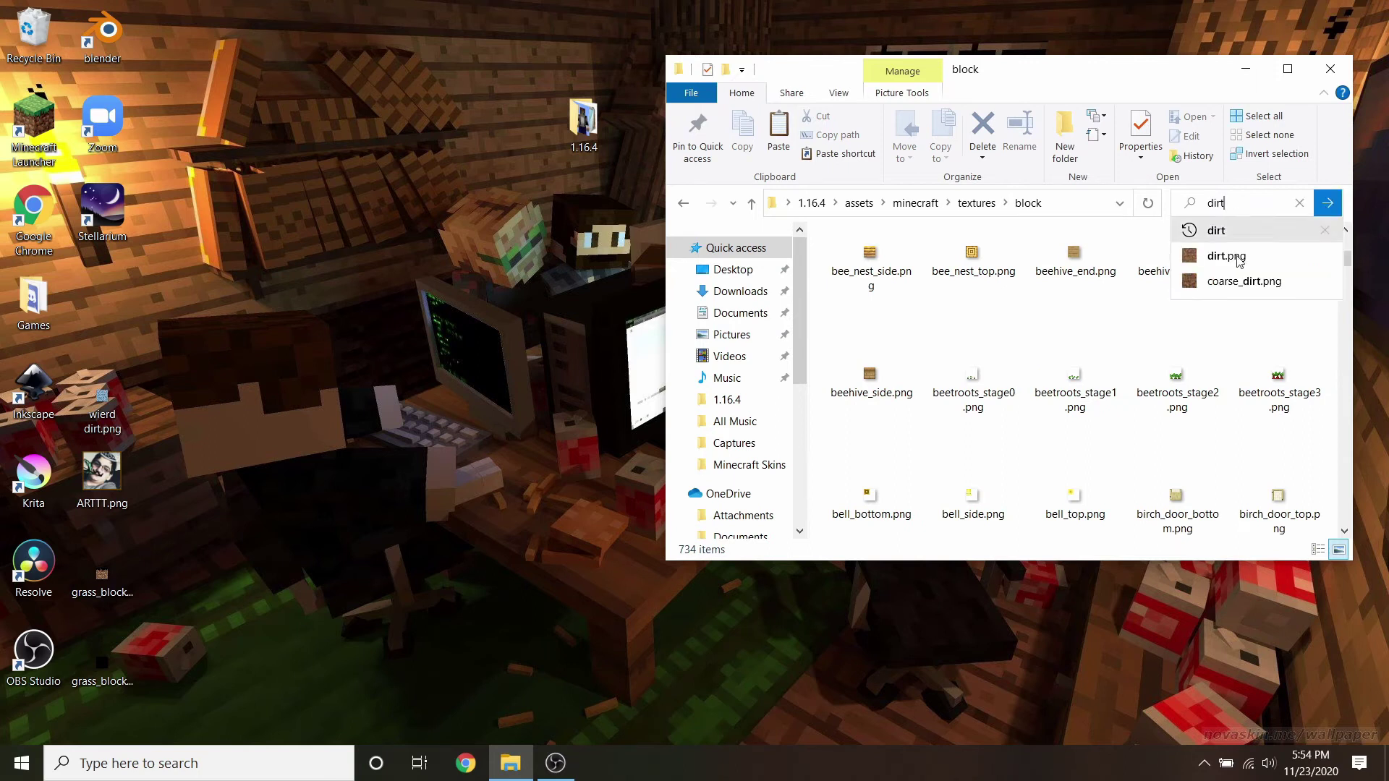
{"action": "left_click", "coordinate": [1229, 255]}
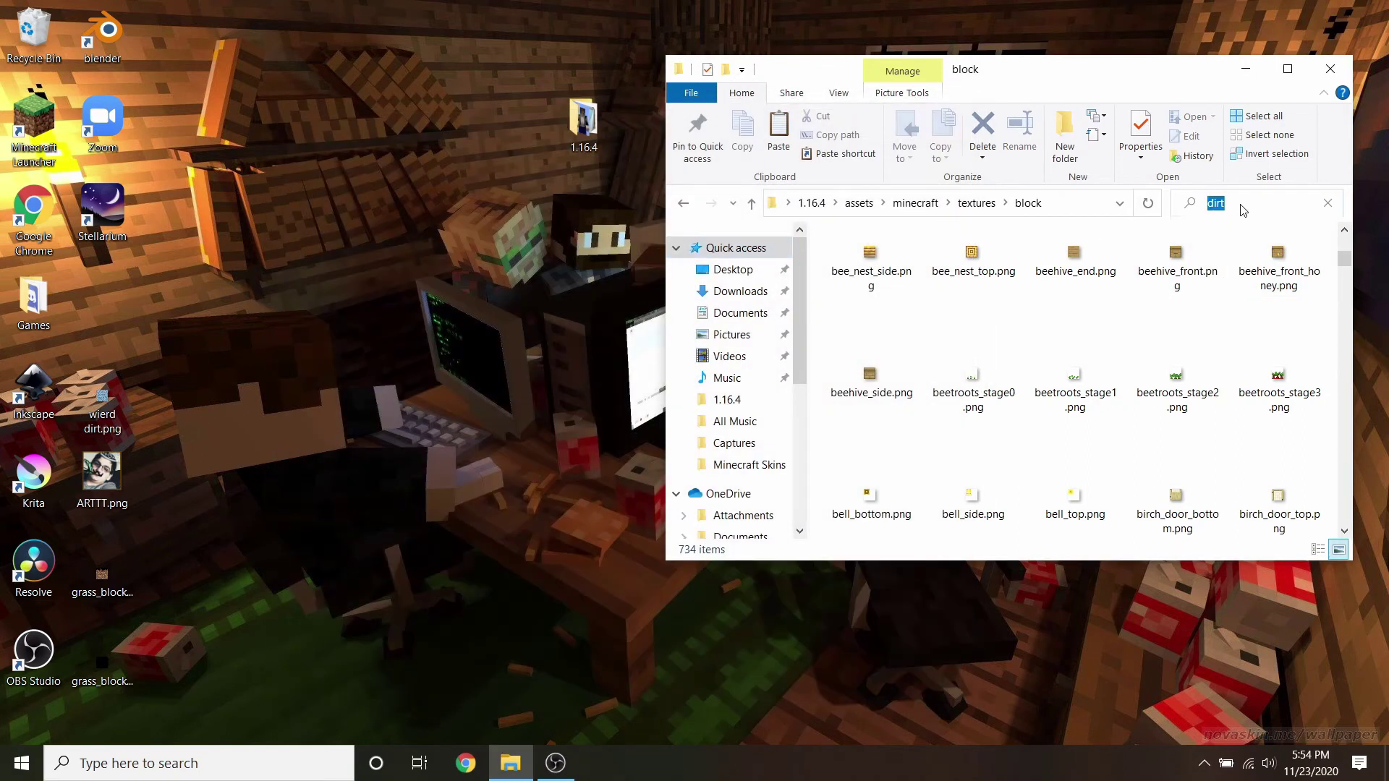
{"action": "left_click", "coordinate": [1244, 206]}
{"action": "key", "text": "Return"}
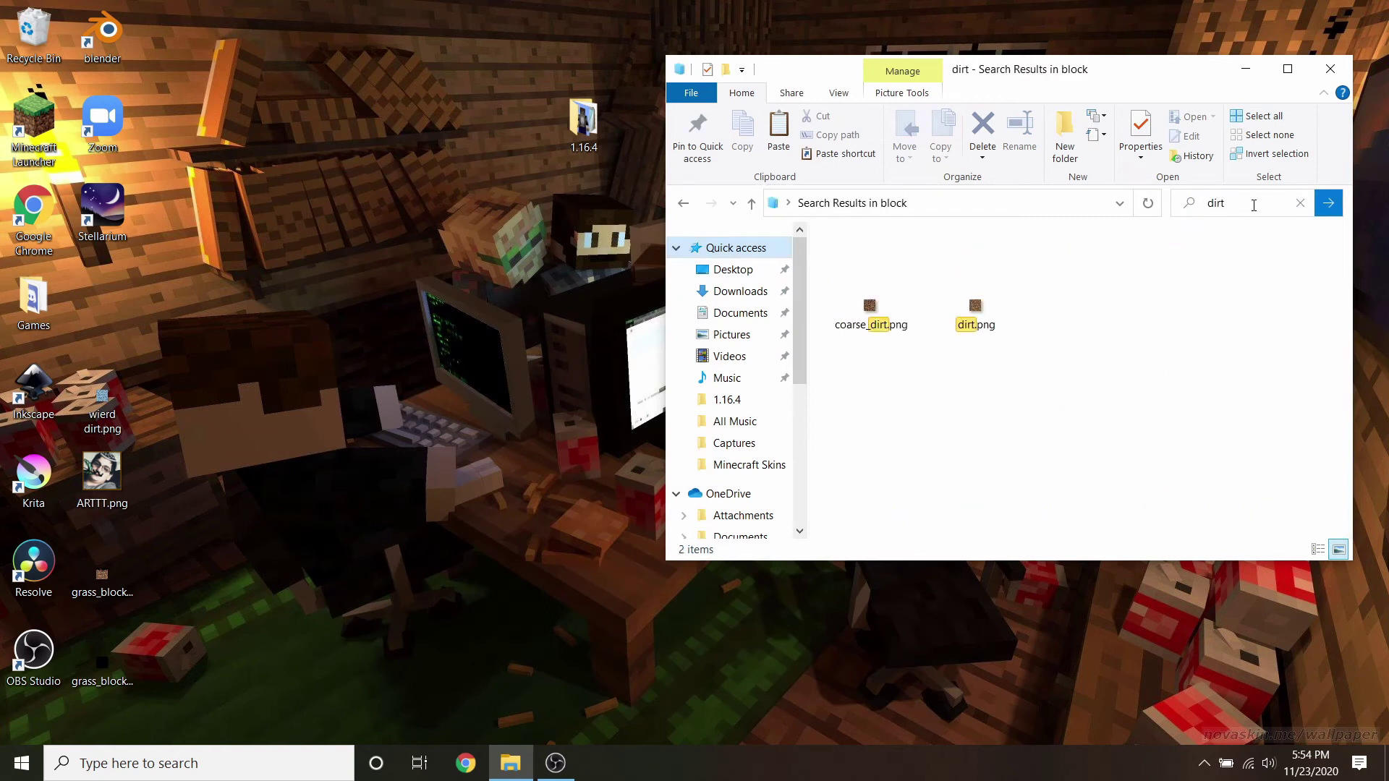
{"action": "double_click", "coordinate": [965, 340]}
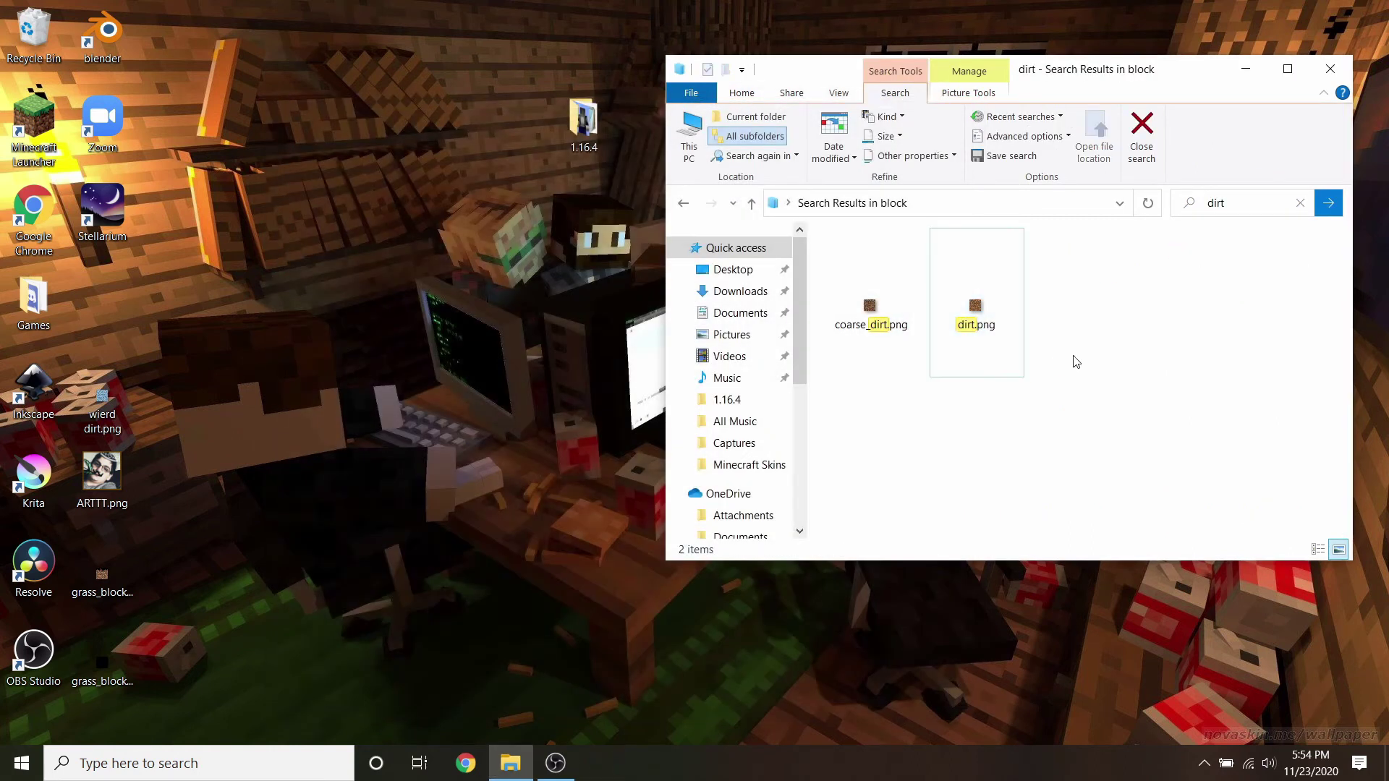
Preview the desktop's wierd dirt.png, then clear the dirt search.
{"action": "left_click_drag", "start_coordinate": [73, 392], "coordinate": [213, 394]}
{"action": "double_click", "coordinate": [253, 408]}
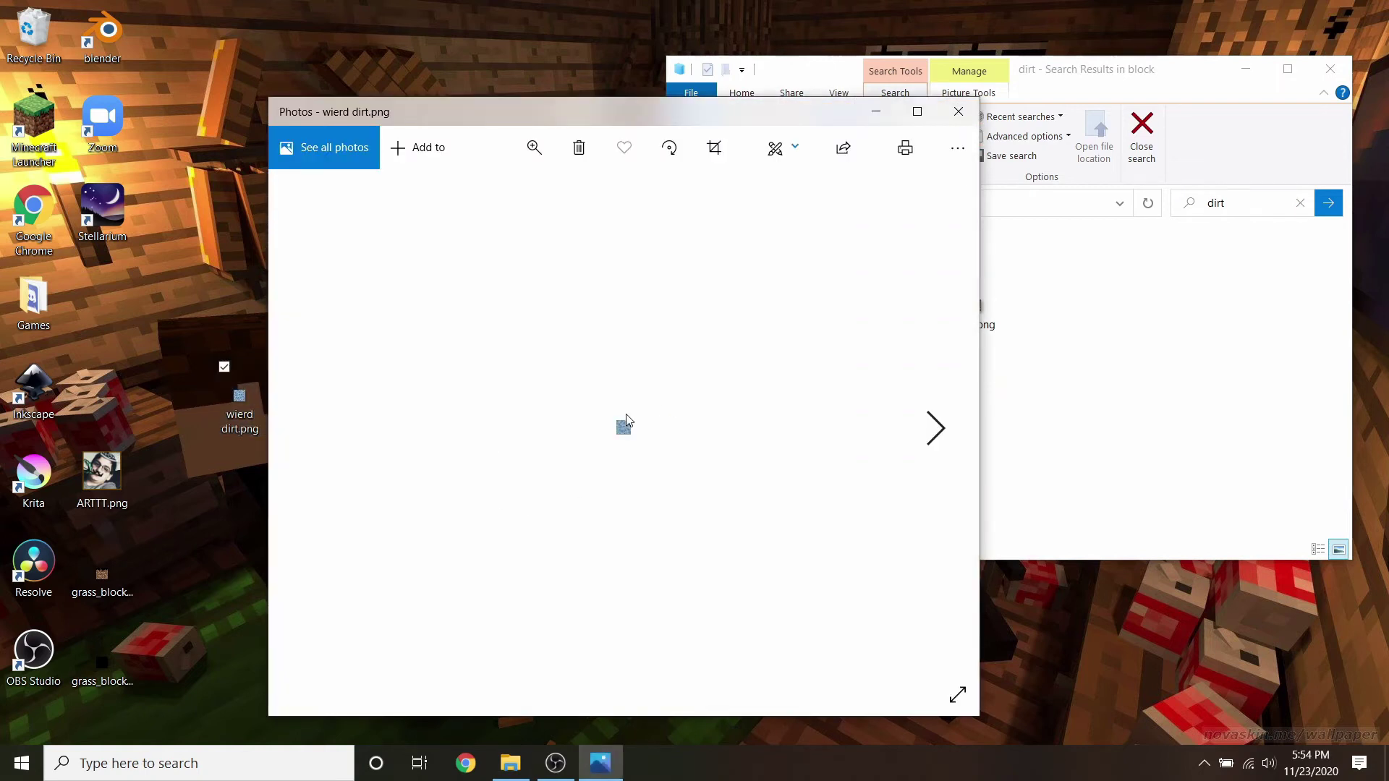
{"action": "left_click", "coordinate": [959, 111]}
{"action": "left_click_drag", "start_coordinate": [983, 450], "coordinate": [989, 292]}
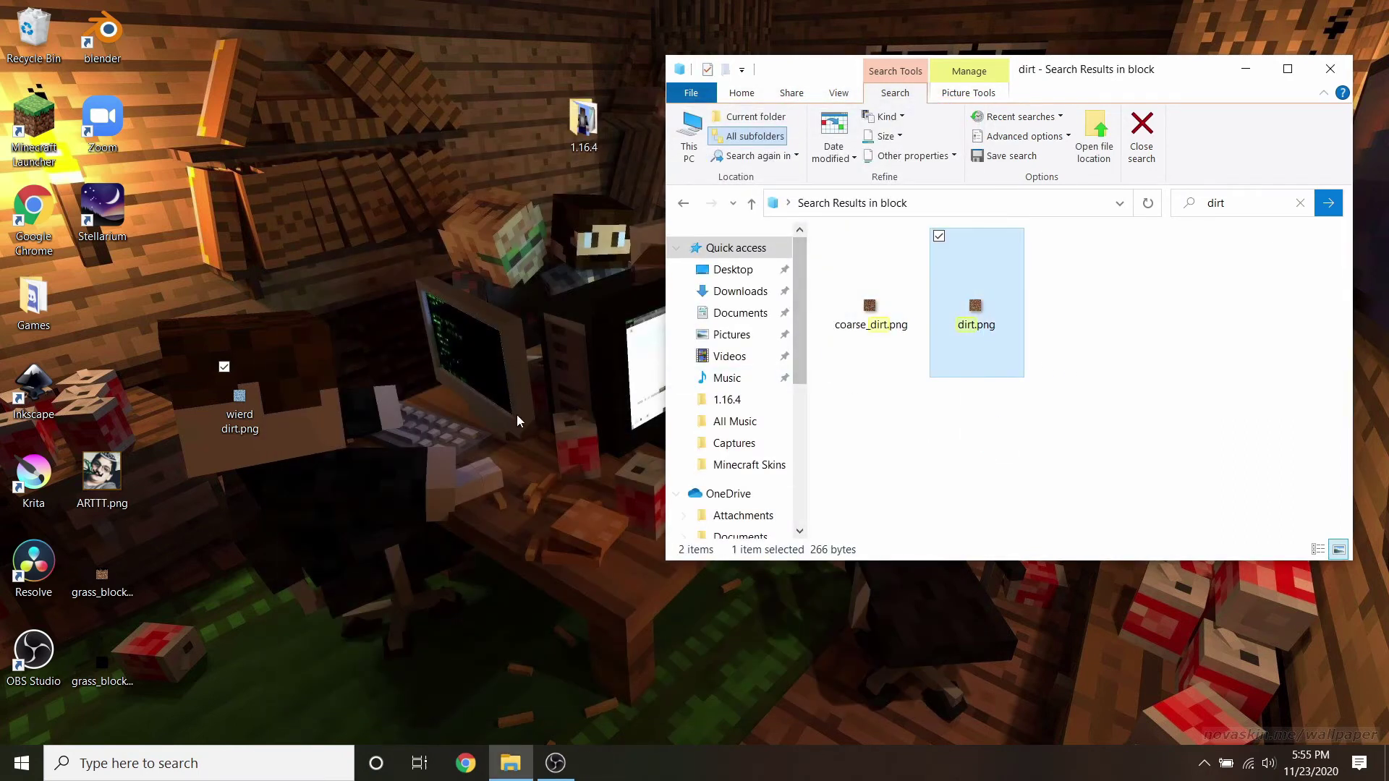
{"action": "left_click", "coordinate": [1120, 280]}
{"action": "left_click", "coordinate": [1036, 208]}
{"action": "left_click", "coordinate": [1300, 204]}
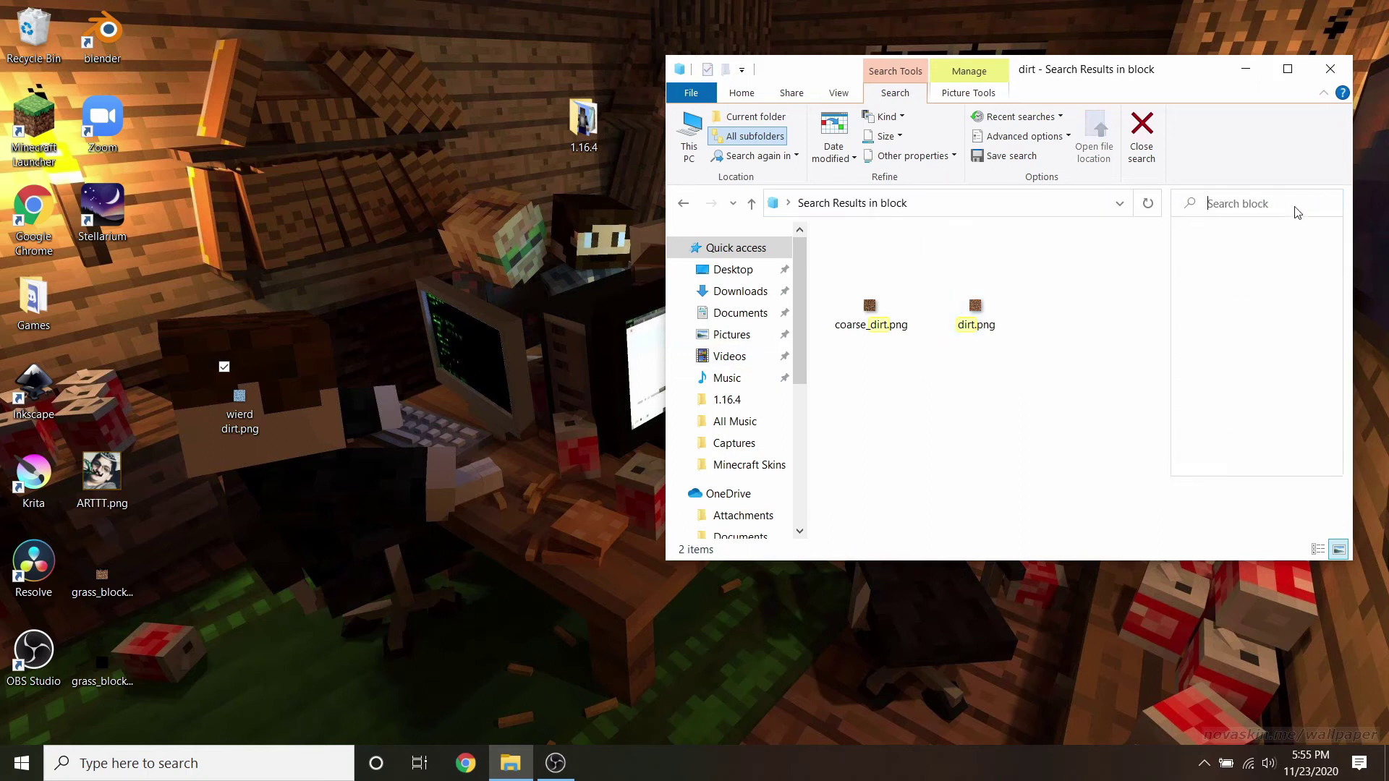
{"action": "left_click", "coordinate": [953, 210]}
{"action": "left_click", "coordinate": [1031, 306]}
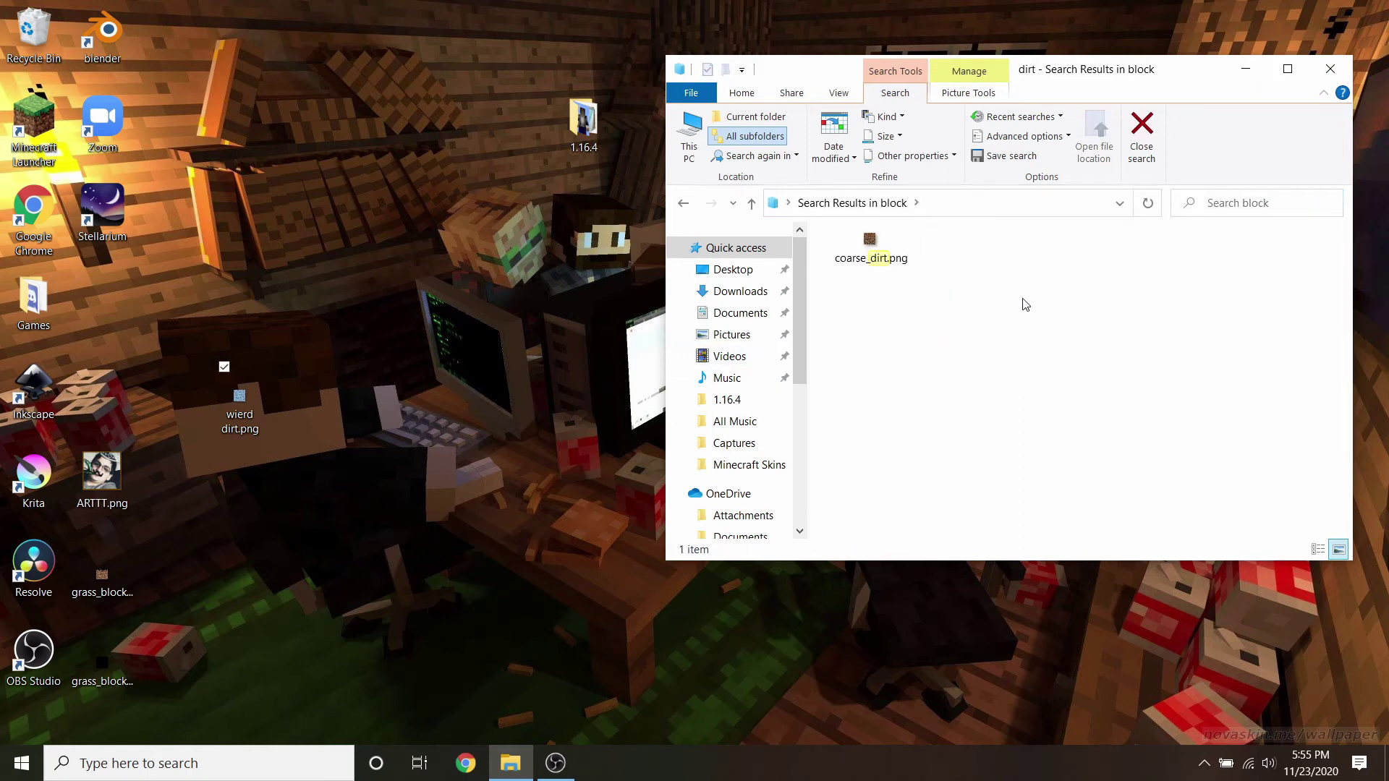
Rename wierd dirt.png to dirt.png and go back to the 1.16.4 folder.
{"action": "right_click", "coordinate": [239, 425]}
{"action": "left_click", "coordinate": [331, 698]}
{"action": "type", "text": "d"}
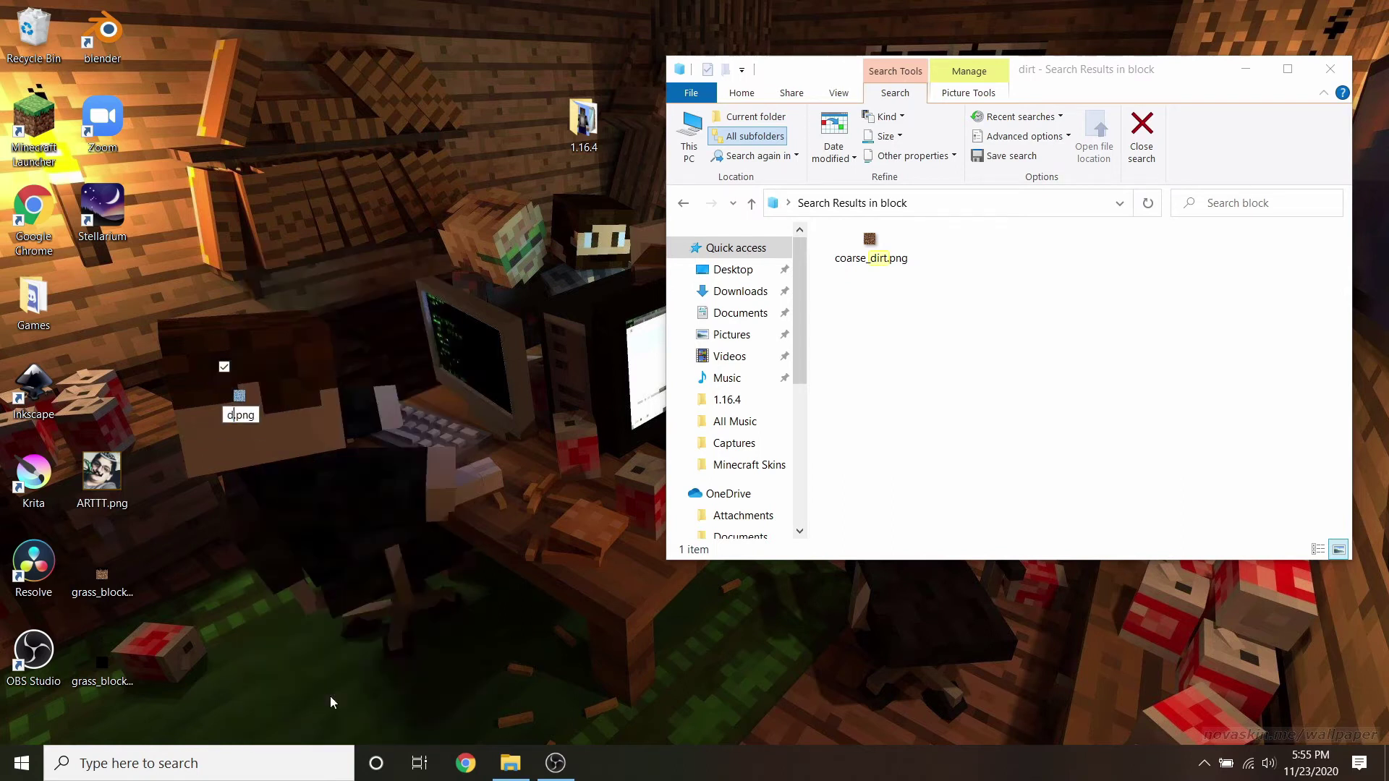
{"action": "type", "text": "irt"}
{"action": "key", "text": "Return"}
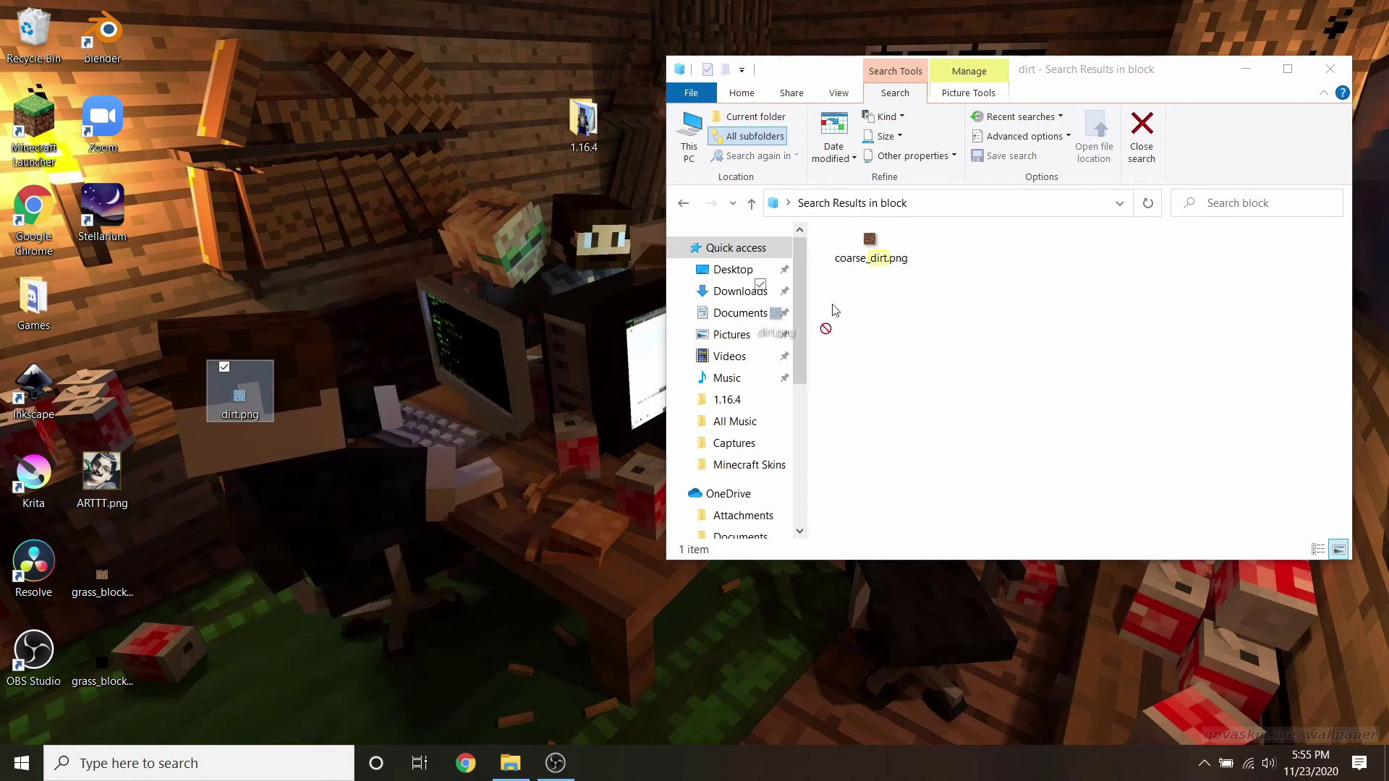
{"action": "left_click_drag", "start_coordinate": [229, 413], "coordinate": [1144, 318]}
{"action": "left_click", "coordinate": [727, 399]}
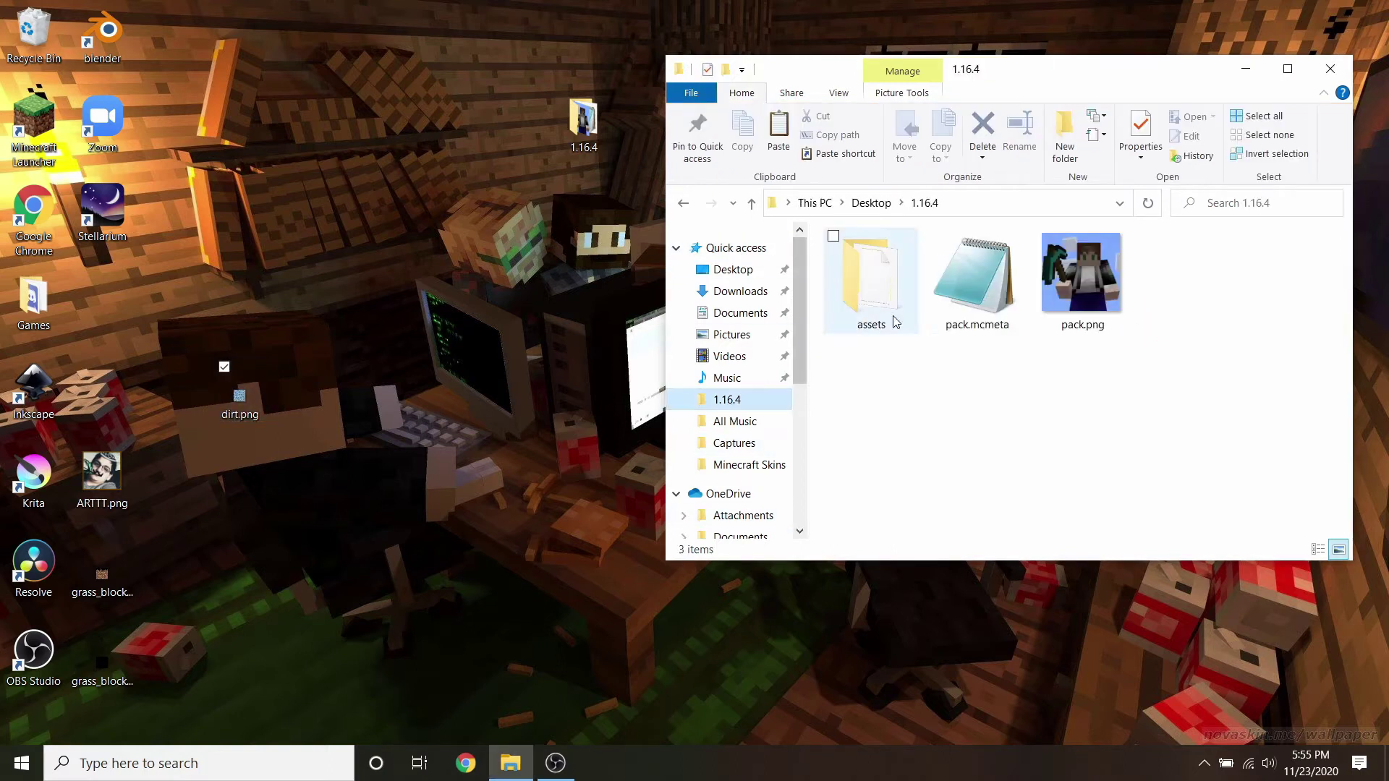
Open assets > minecraft > textures > block and drag the custom dirt.png into it.
{"action": "double_click", "coordinate": [842, 293]}
{"action": "double_click", "coordinate": [888, 262]}
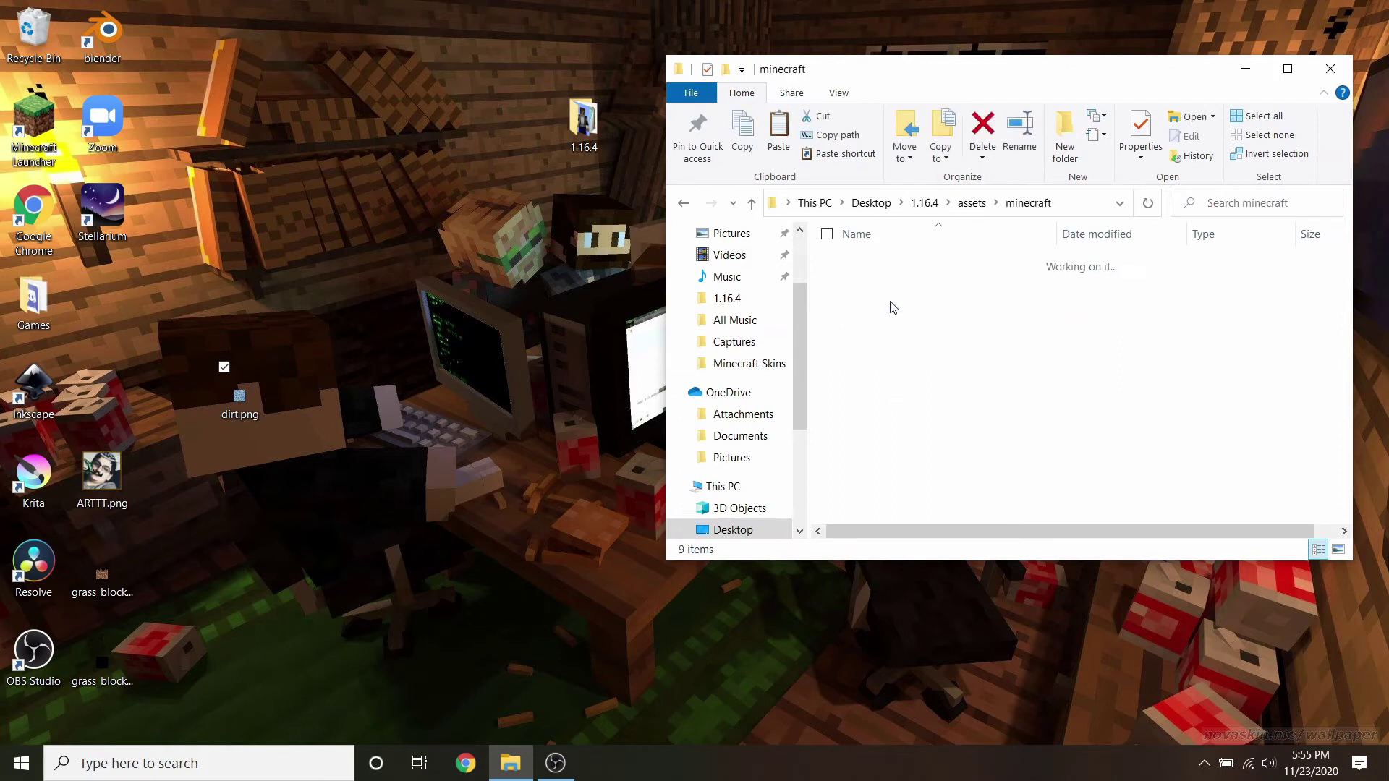
{"action": "double_click", "coordinate": [883, 397]}
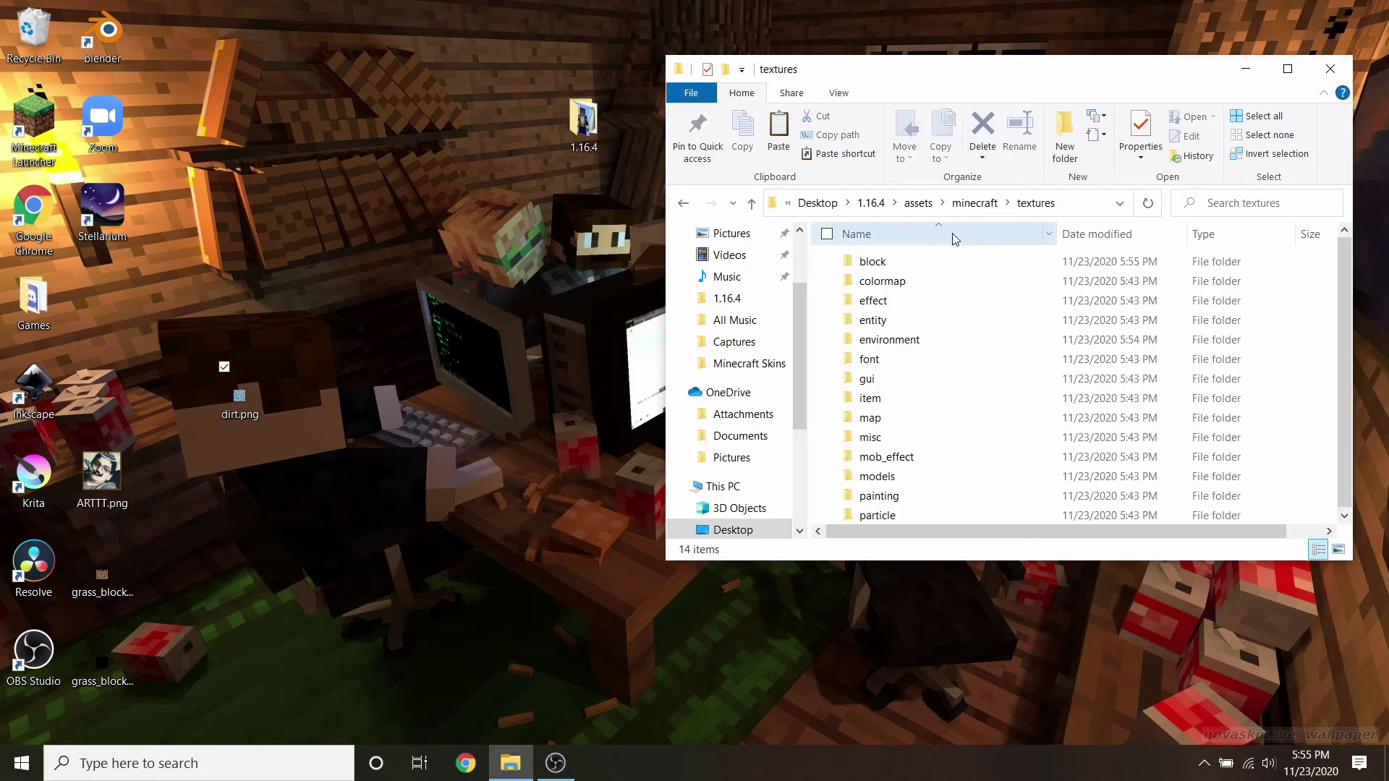
{"action": "double_click", "coordinate": [896, 259]}
{"action": "scroll", "coordinate": [987, 360], "scroll_direction": "down", "scroll_amount": 15}
{"action": "scroll", "coordinate": [956, 381], "scroll_direction": "down", "scroll_amount": 15}
{"action": "scroll", "coordinate": [960, 387], "scroll_direction": "down", "scroll_amount": 8}
{"action": "scroll", "coordinate": [959, 387], "scroll_direction": "down", "scroll_amount": 4}
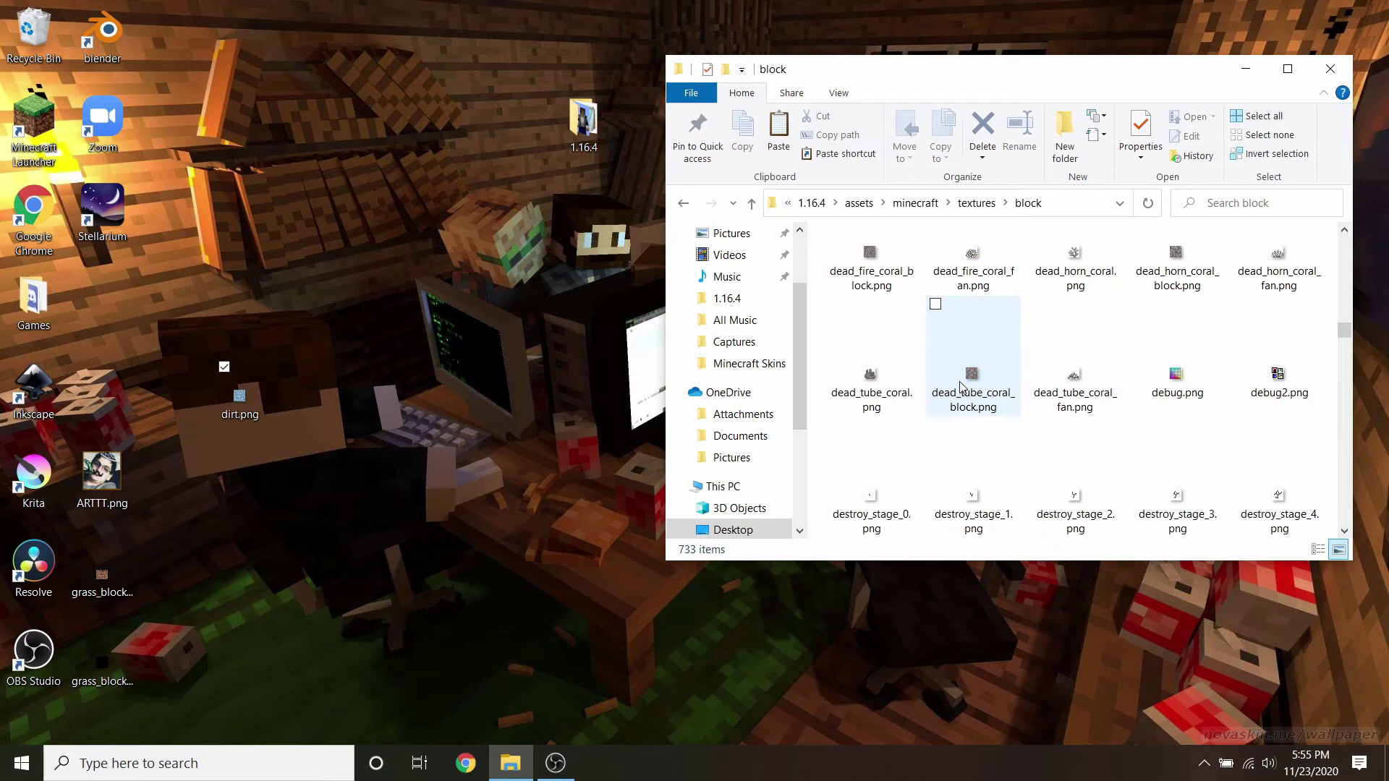
{"action": "scroll", "coordinate": [960, 387], "scroll_direction": "down", "scroll_amount": 6}
{"action": "scroll", "coordinate": [959, 387], "scroll_direction": "down", "scroll_amount": 4}
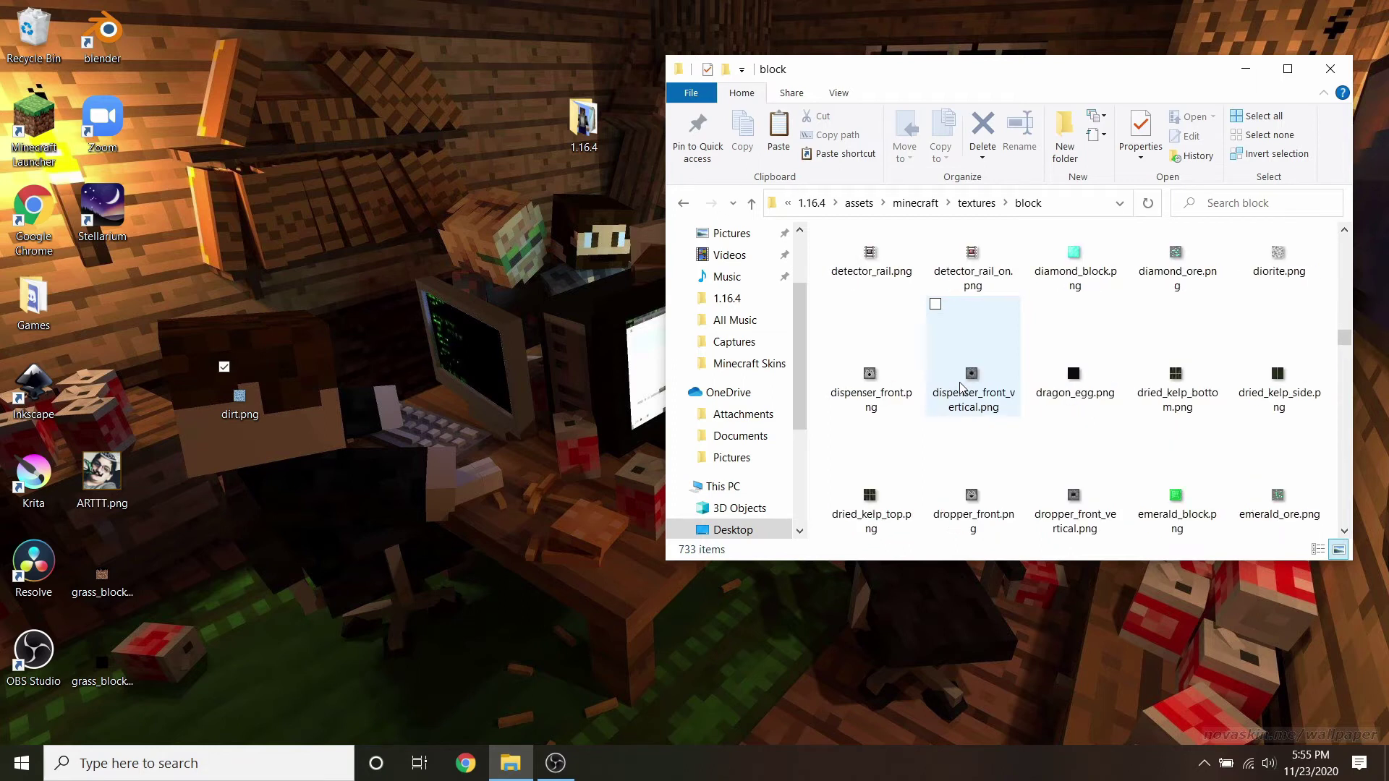
{"action": "scroll", "coordinate": [905, 402], "scroll_direction": "up", "scroll_amount": 2}
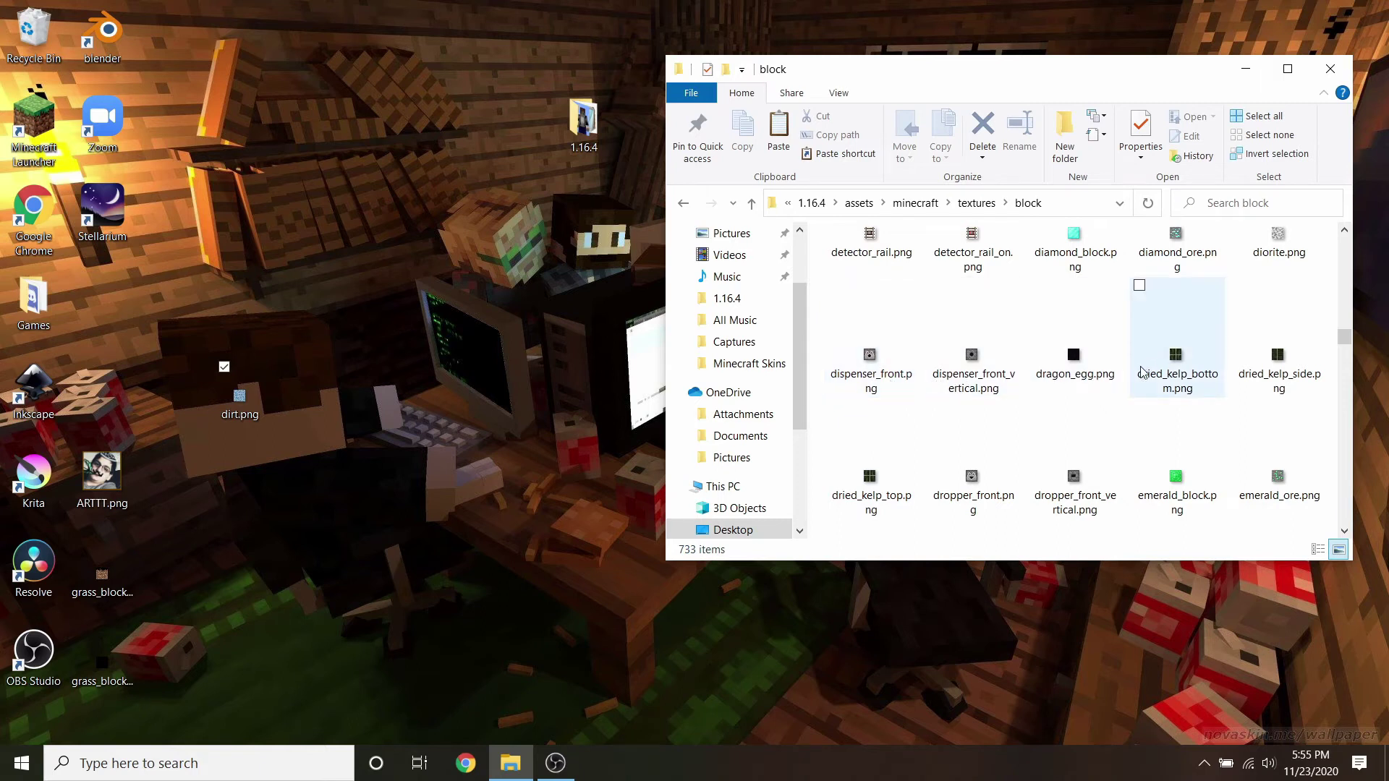
{"action": "scroll", "coordinate": [1186, 383], "scroll_direction": "up", "scroll_amount": 2}
{"action": "scroll", "coordinate": [1192, 391], "scroll_direction": "down", "scroll_amount": 4}
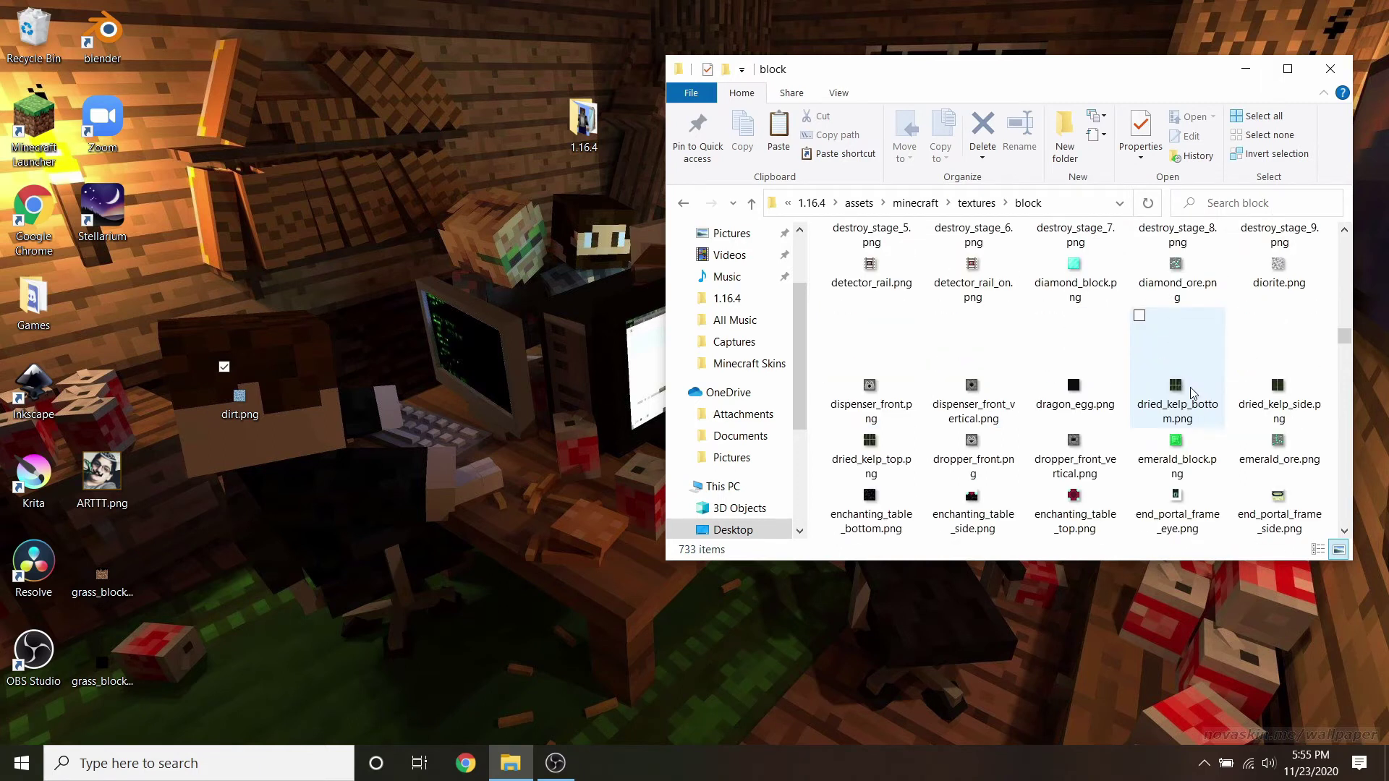
{"action": "scroll", "coordinate": [1192, 393], "scroll_direction": "up", "scroll_amount": 2}
{"action": "left_click_drag", "start_coordinate": [235, 391], "coordinate": [900, 378]}
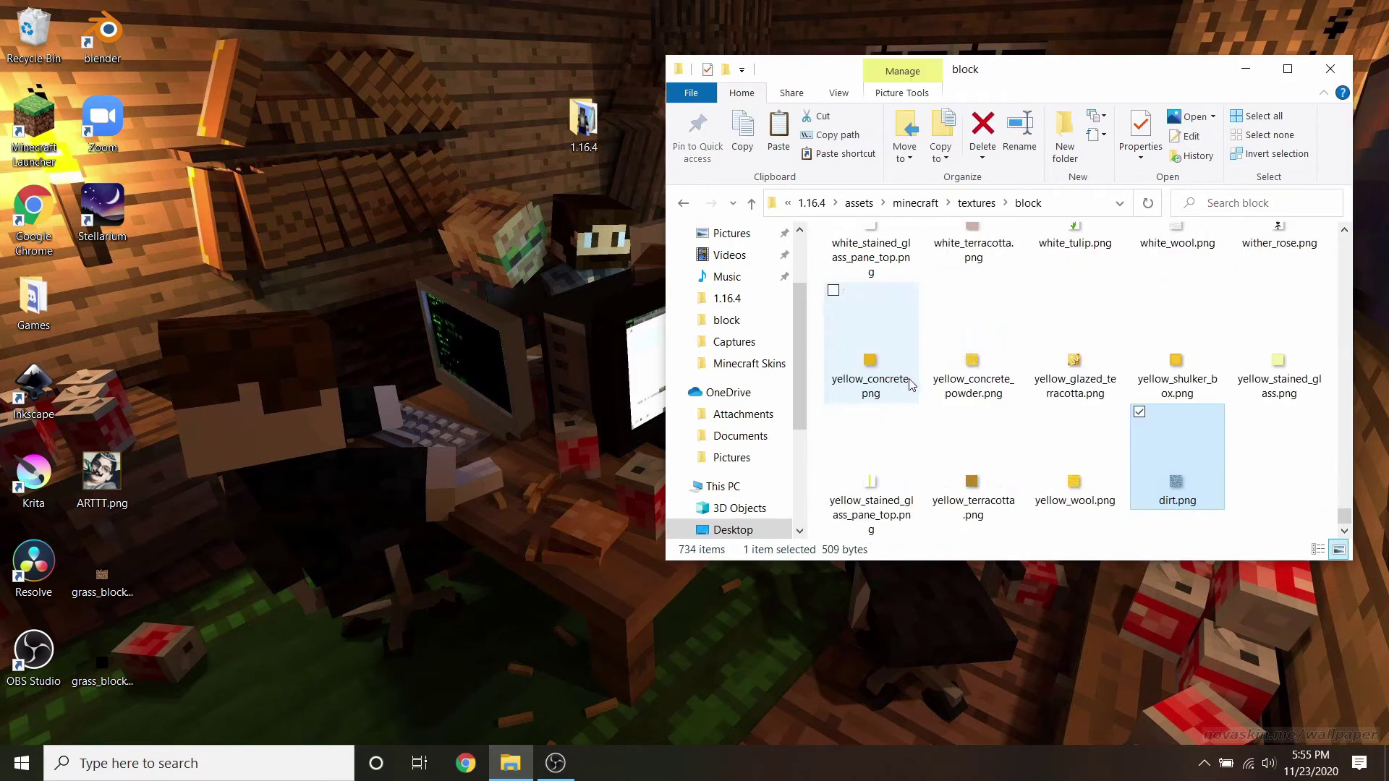
Delete the original grass_block_side.png, drag in the desktop version, and return to textures.
{"action": "left_click", "coordinate": [682, 205]}
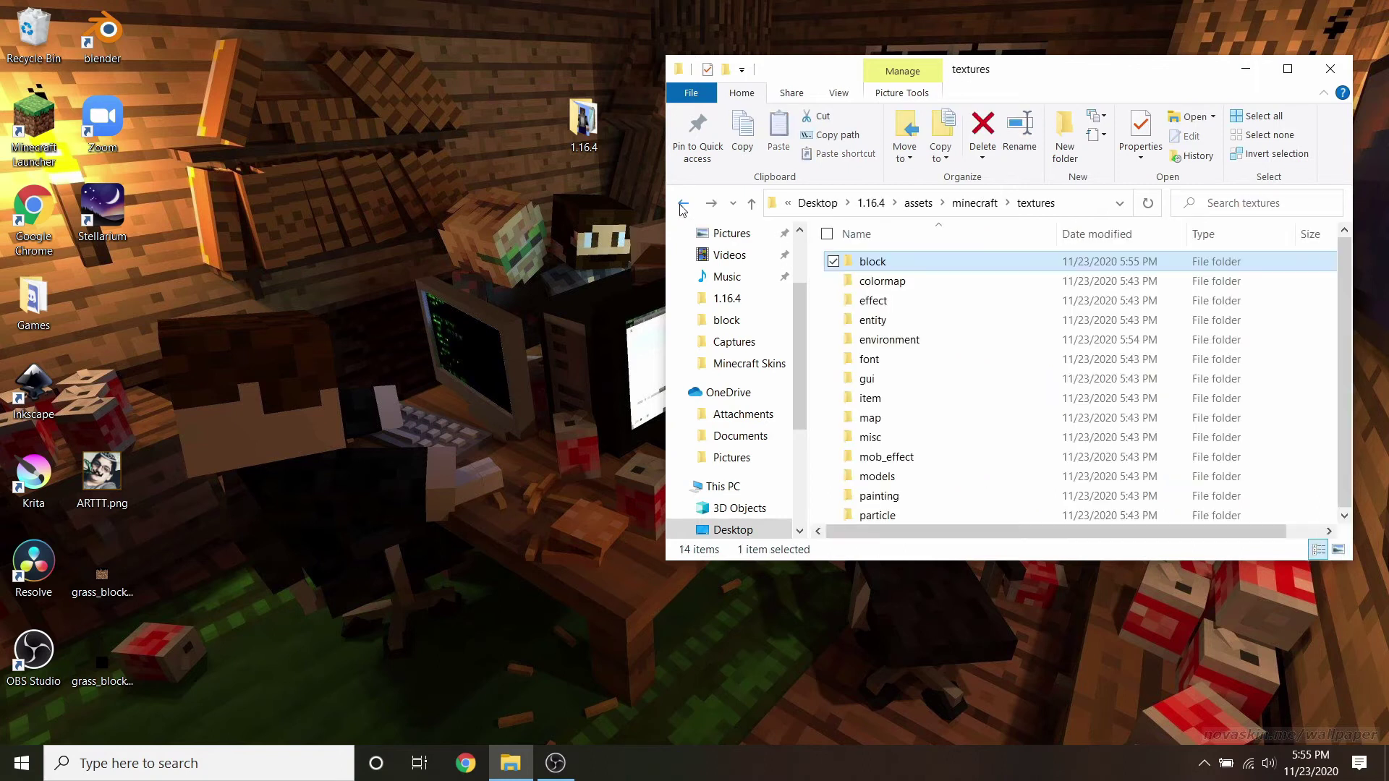
{"action": "double_click", "coordinate": [883, 269]}
{"action": "left_click_drag", "start_coordinate": [107, 583], "coordinate": [283, 562]}
{"action": "scroll", "coordinate": [1110, 376], "scroll_direction": "down", "scroll_amount": 8}
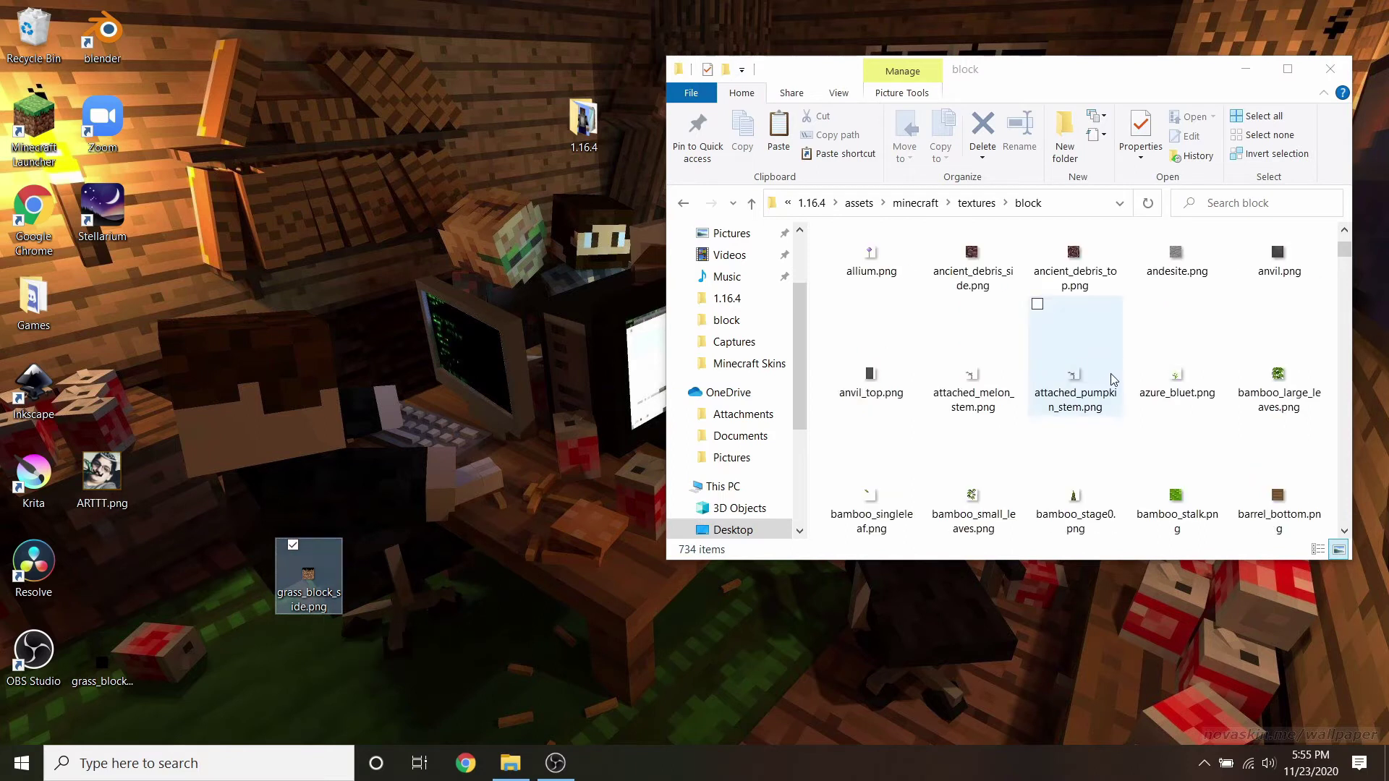
{"action": "scroll", "coordinate": [1112, 376], "scroll_direction": "down", "scroll_amount": 10}
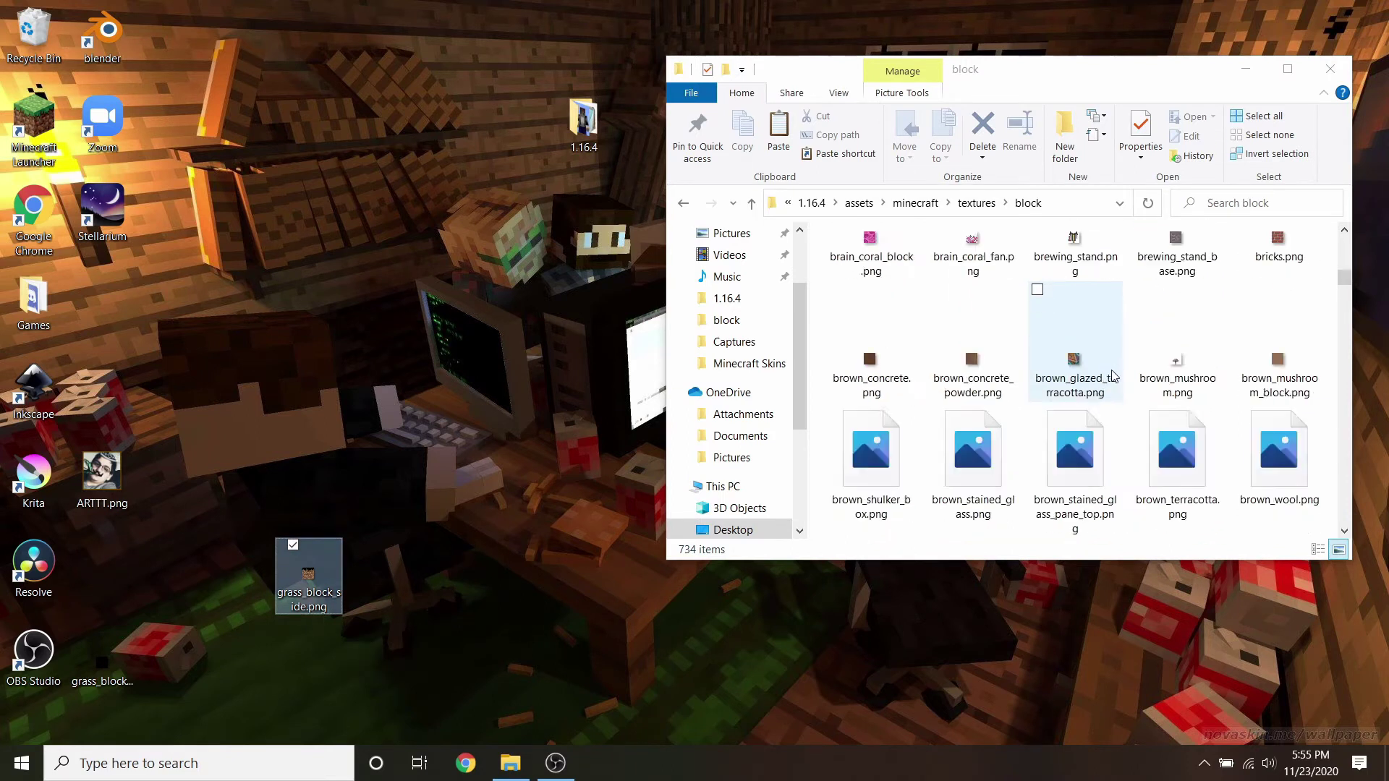
{"action": "scroll", "coordinate": [1118, 393], "scroll_direction": "down", "scroll_amount": 10}
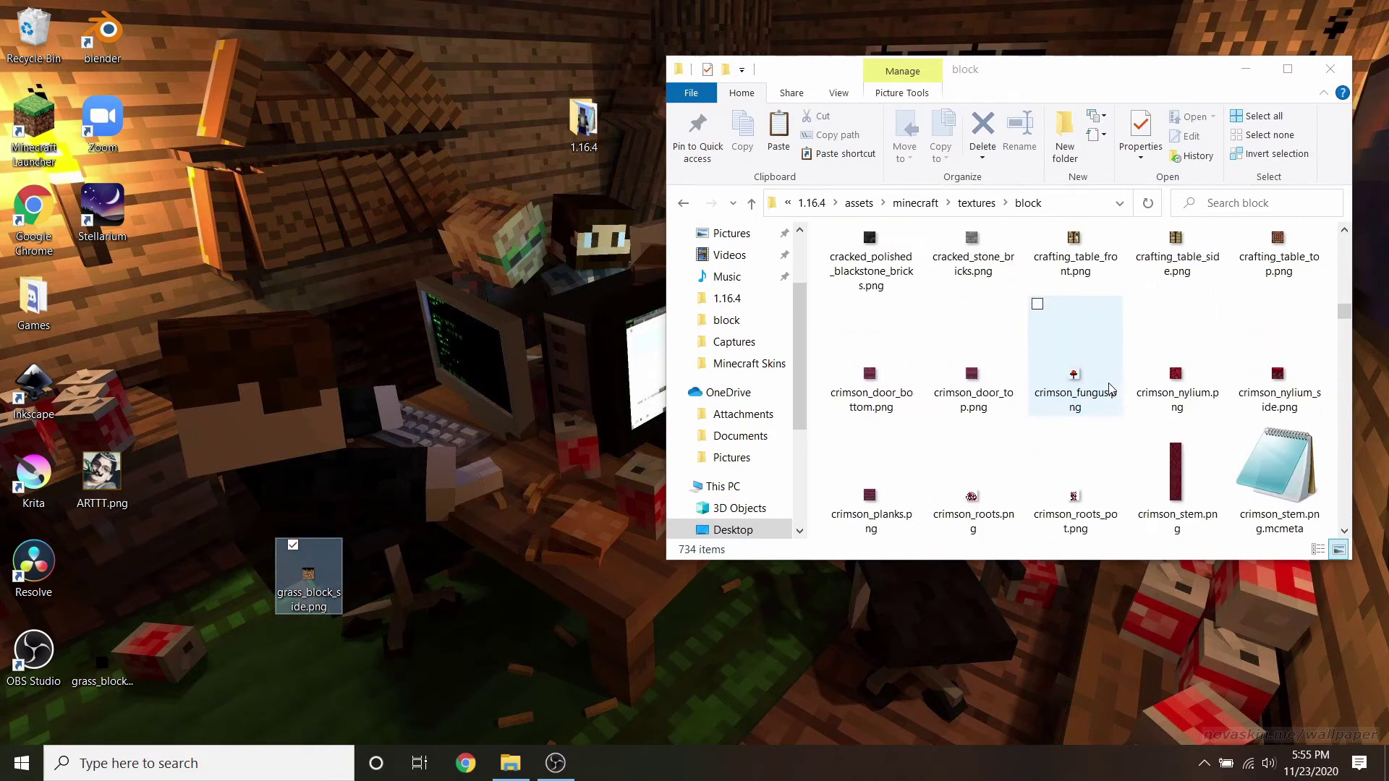
{"action": "scroll", "coordinate": [1113, 395], "scroll_direction": "down", "scroll_amount": 10}
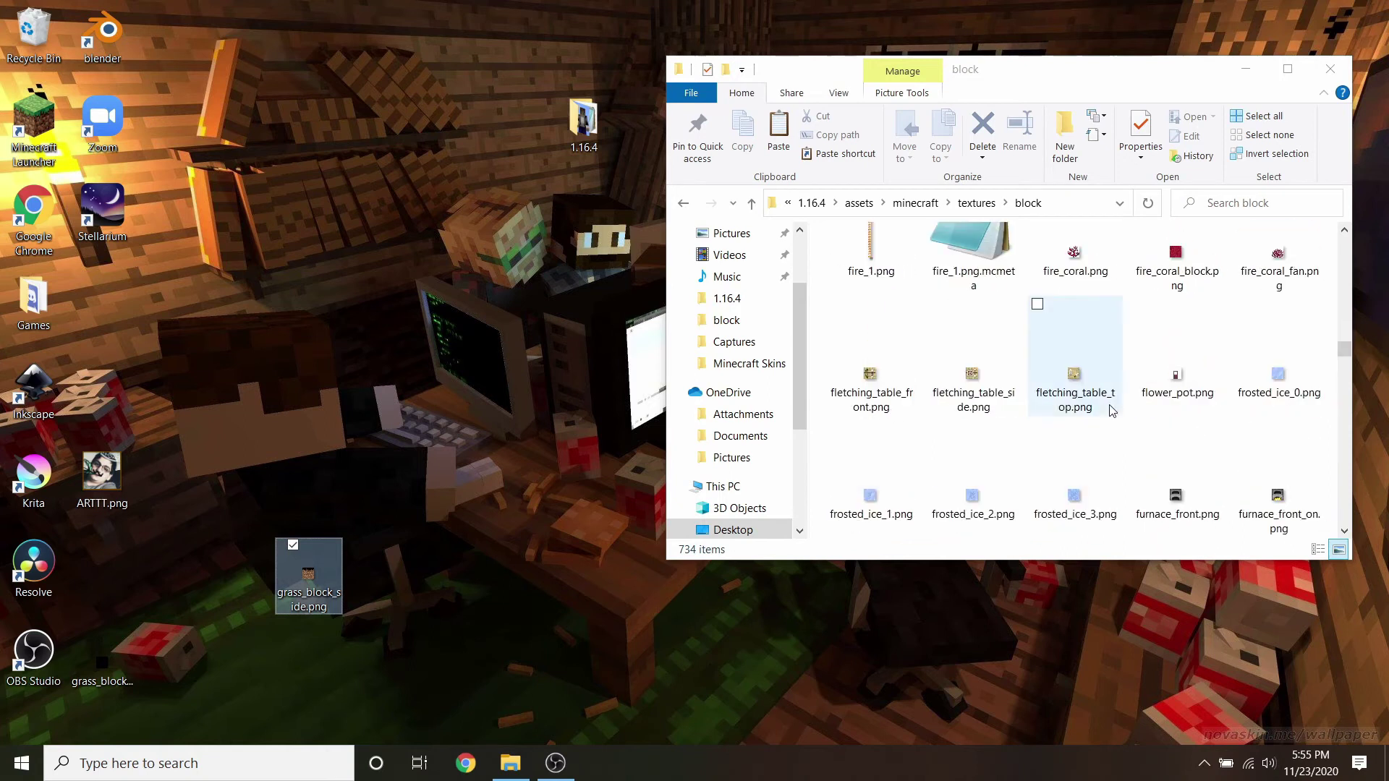
{"action": "scroll", "coordinate": [1113, 411], "scroll_direction": "up", "scroll_amount": 1}
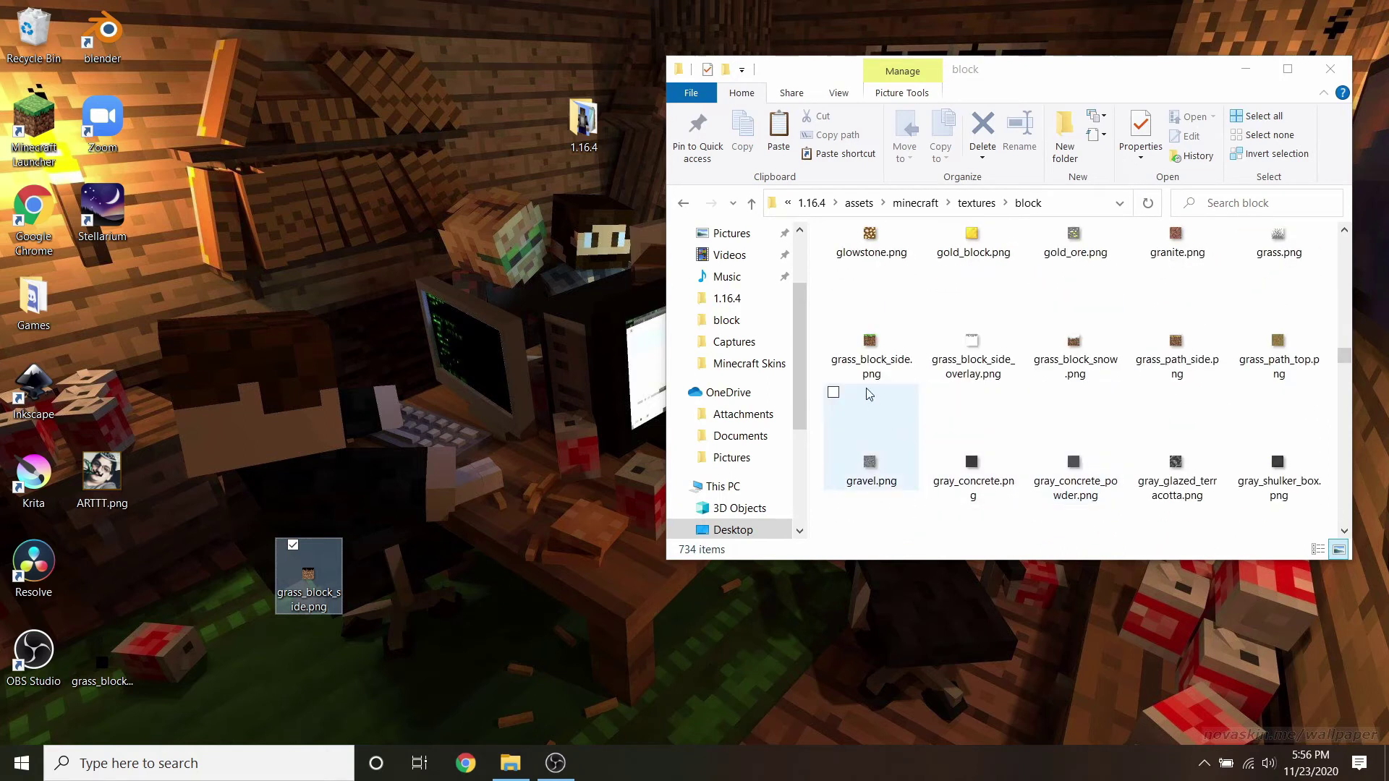
{"action": "left_click", "coordinate": [868, 347]}
{"action": "left_click", "coordinate": [305, 572]}
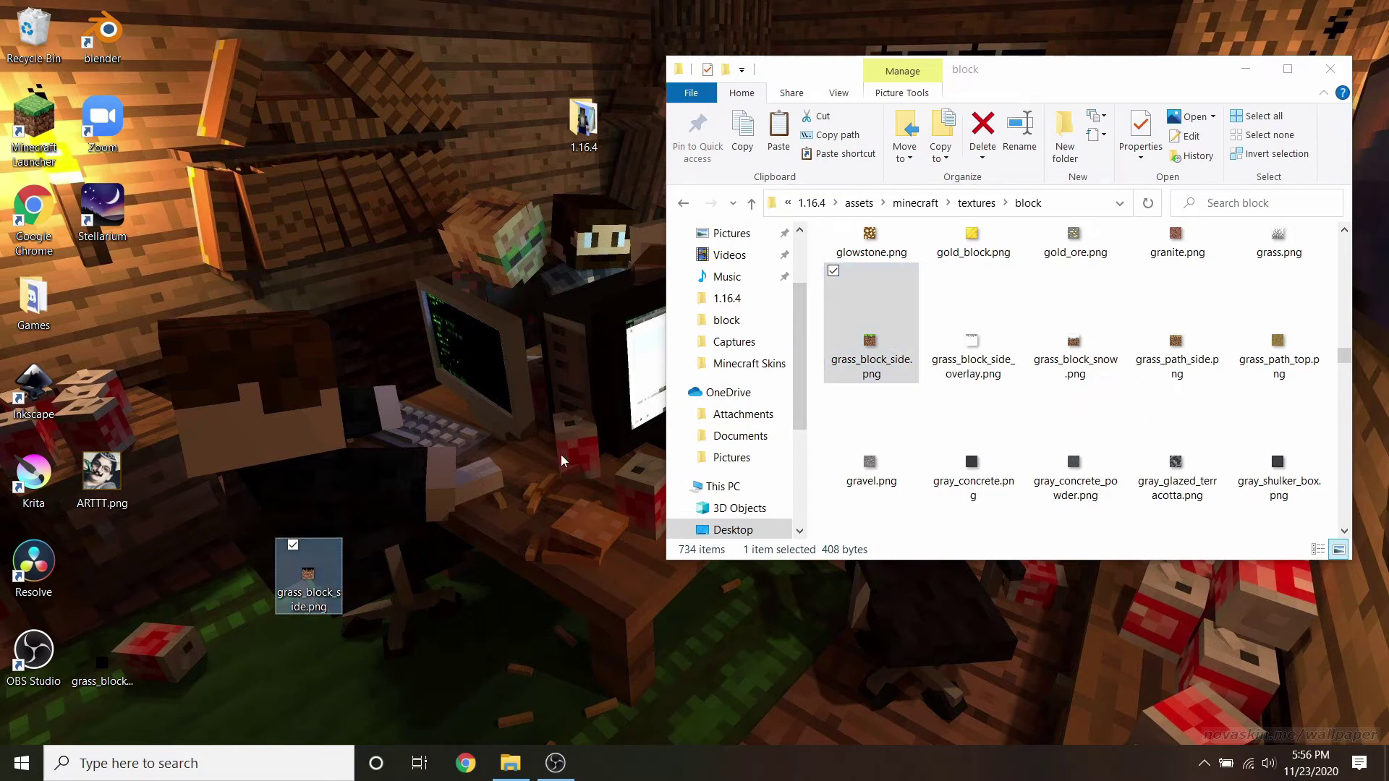
{"action": "left_click", "coordinate": [856, 343]}
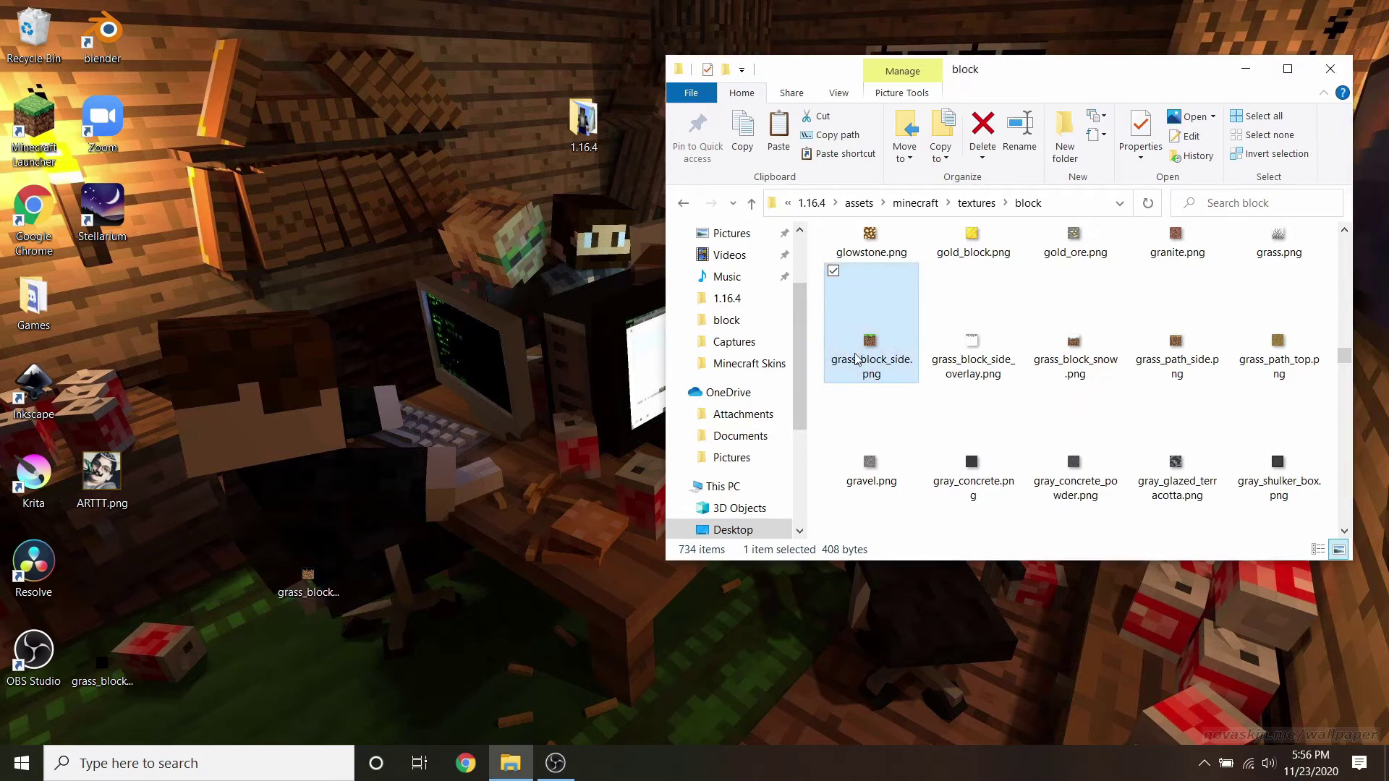
{"action": "key", "text": "Delete"}
{"action": "left_click_drag", "start_coordinate": [304, 579], "coordinate": [973, 346]}
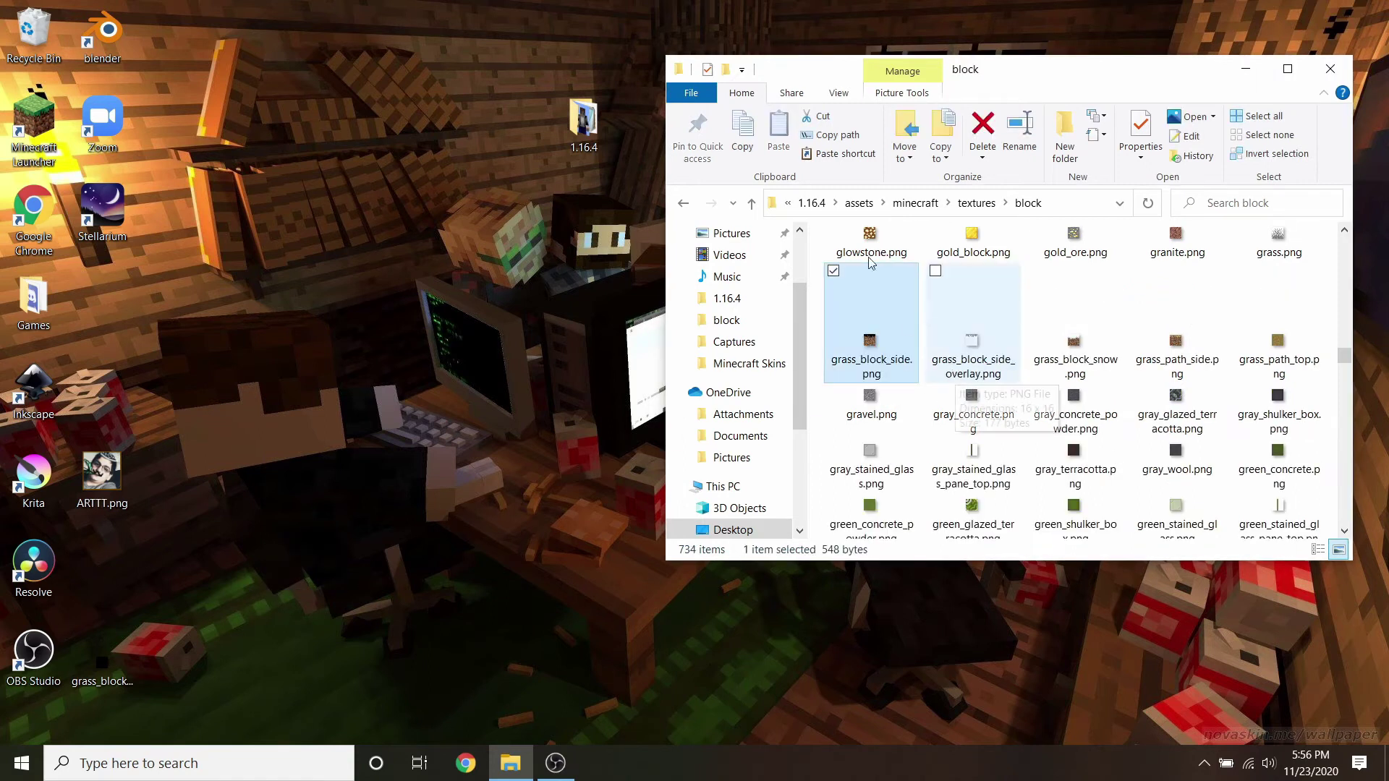
{"action": "left_click", "coordinate": [684, 203]}
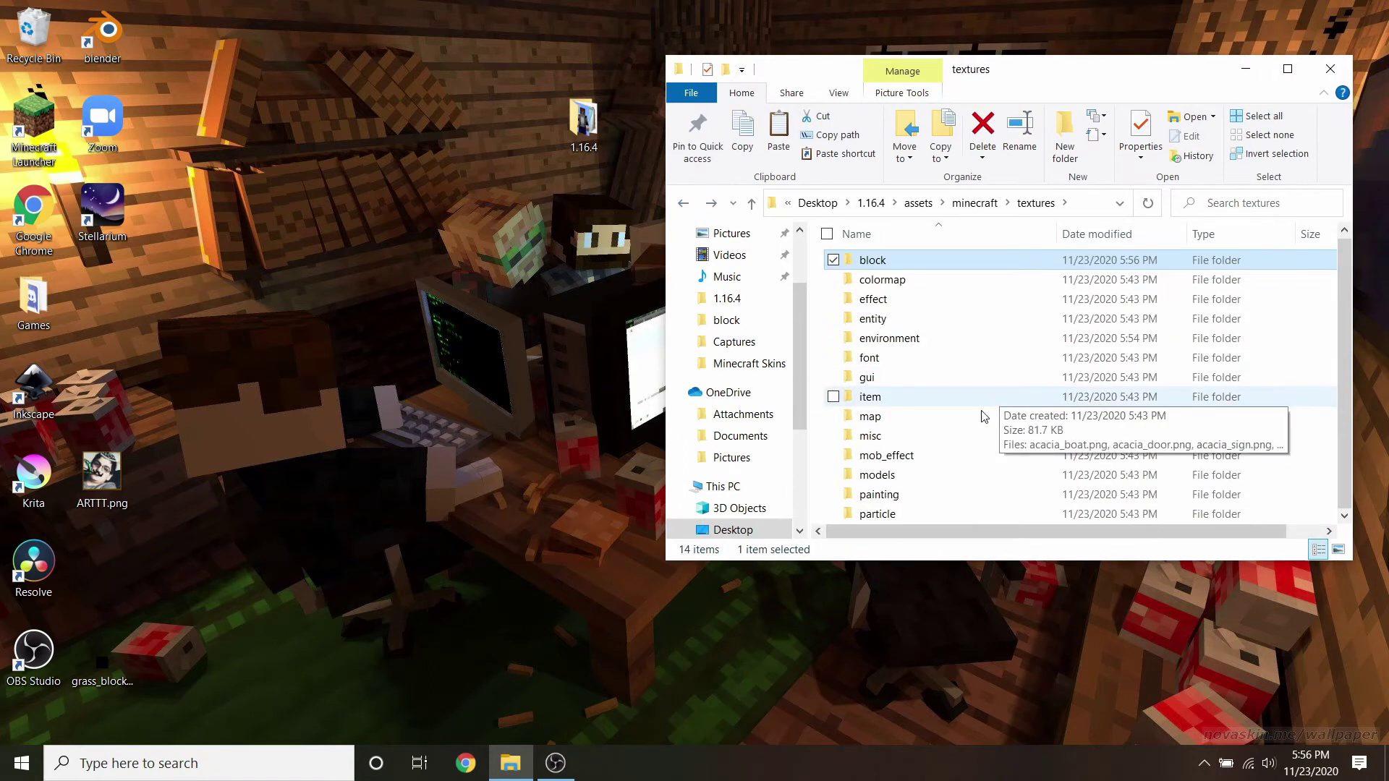
In the painting folder, preview pigscene.png and compare it with the desktop's ARTTT.png.
{"action": "double_click", "coordinate": [940, 494]}
{"action": "scroll", "coordinate": [1074, 347], "scroll_direction": "down", "scroll_amount": 5}
{"action": "scroll", "coordinate": [1078, 352], "scroll_direction": "up", "scroll_amount": 5}
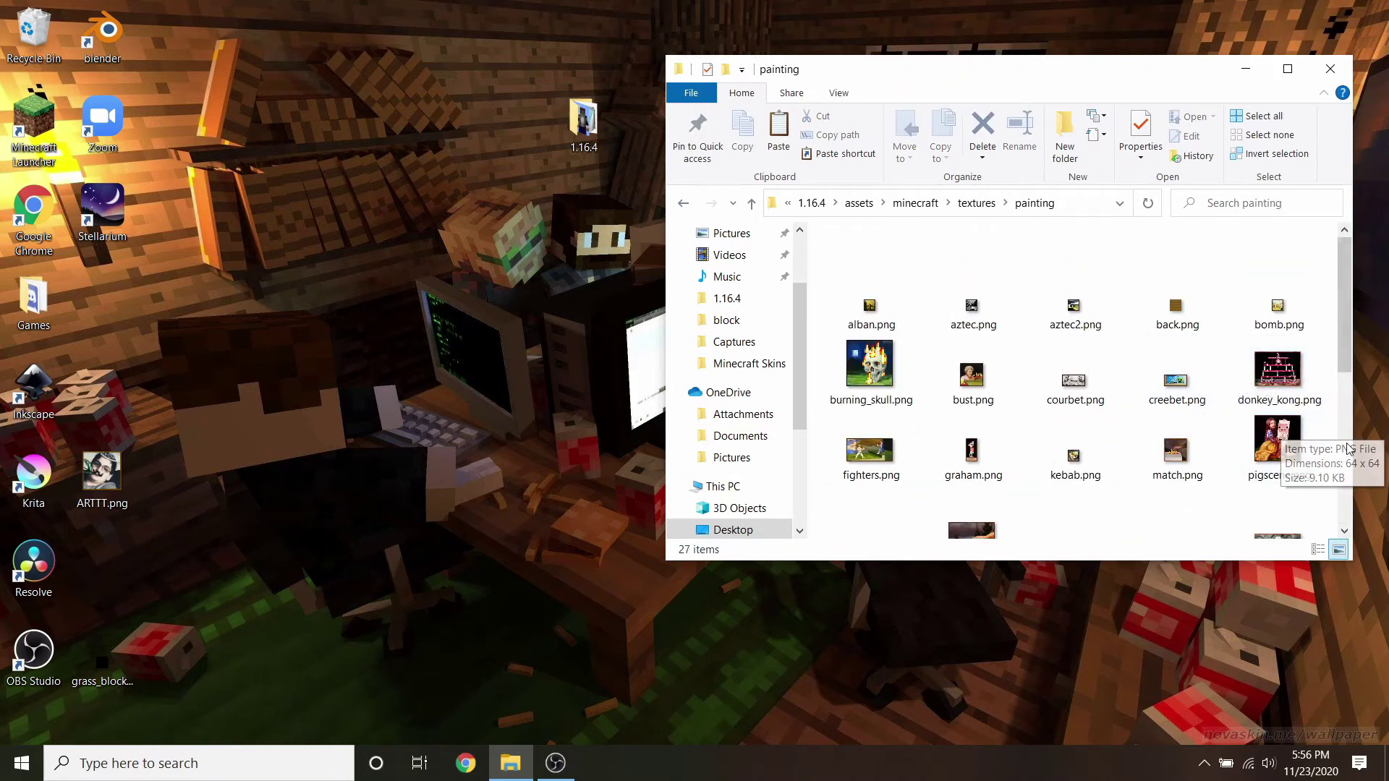
{"action": "double_click", "coordinate": [1291, 448]}
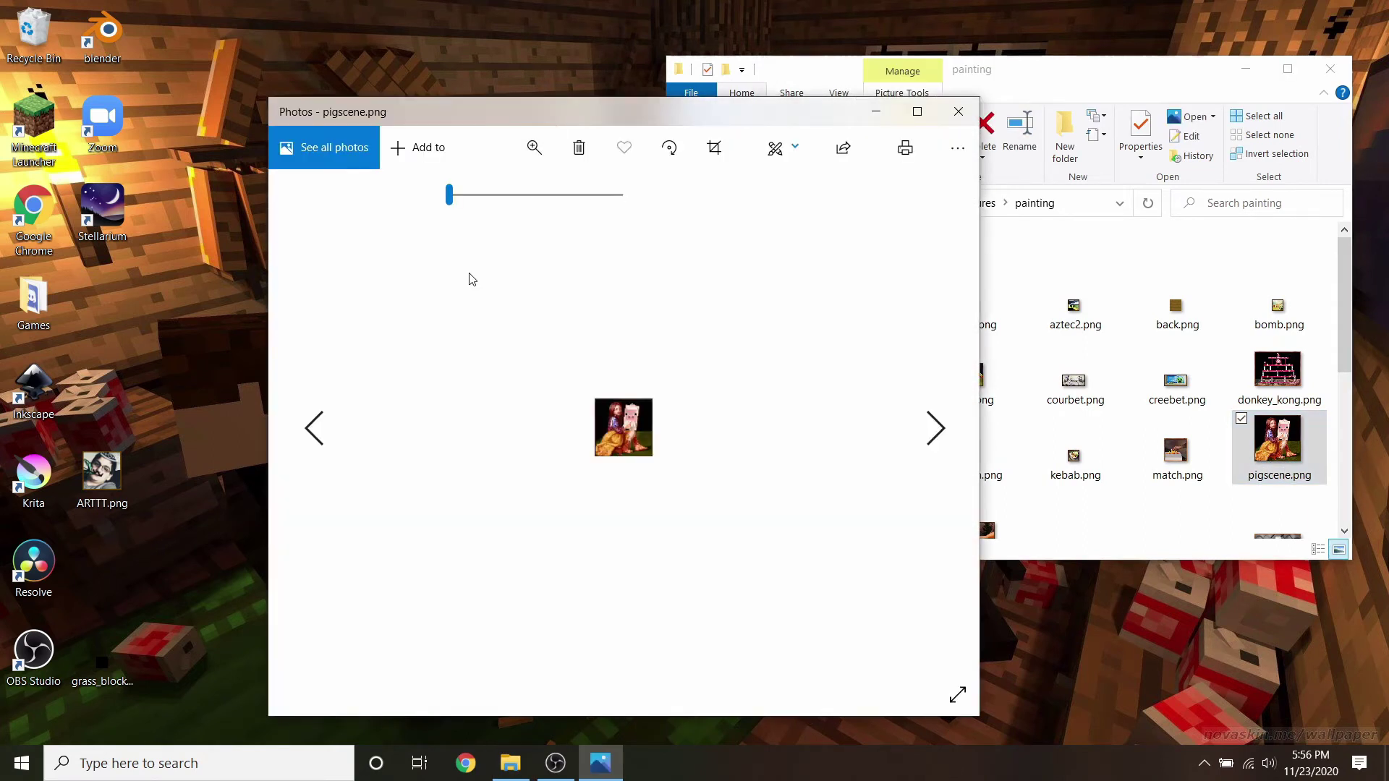
{"action": "left_click_drag", "start_coordinate": [448, 193], "coordinate": [620, 194]}
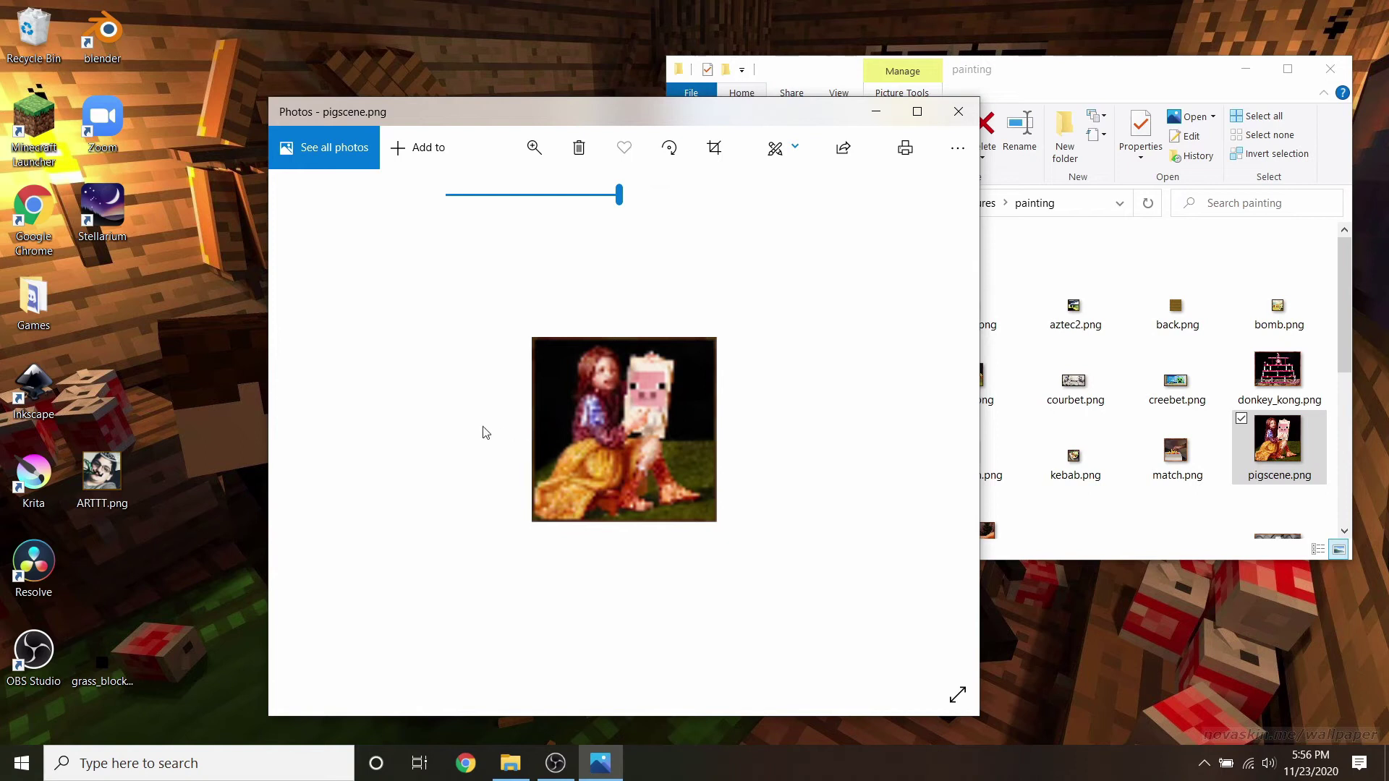
{"action": "left_click", "coordinate": [959, 110]}
{"action": "double_click", "coordinate": [101, 474]}
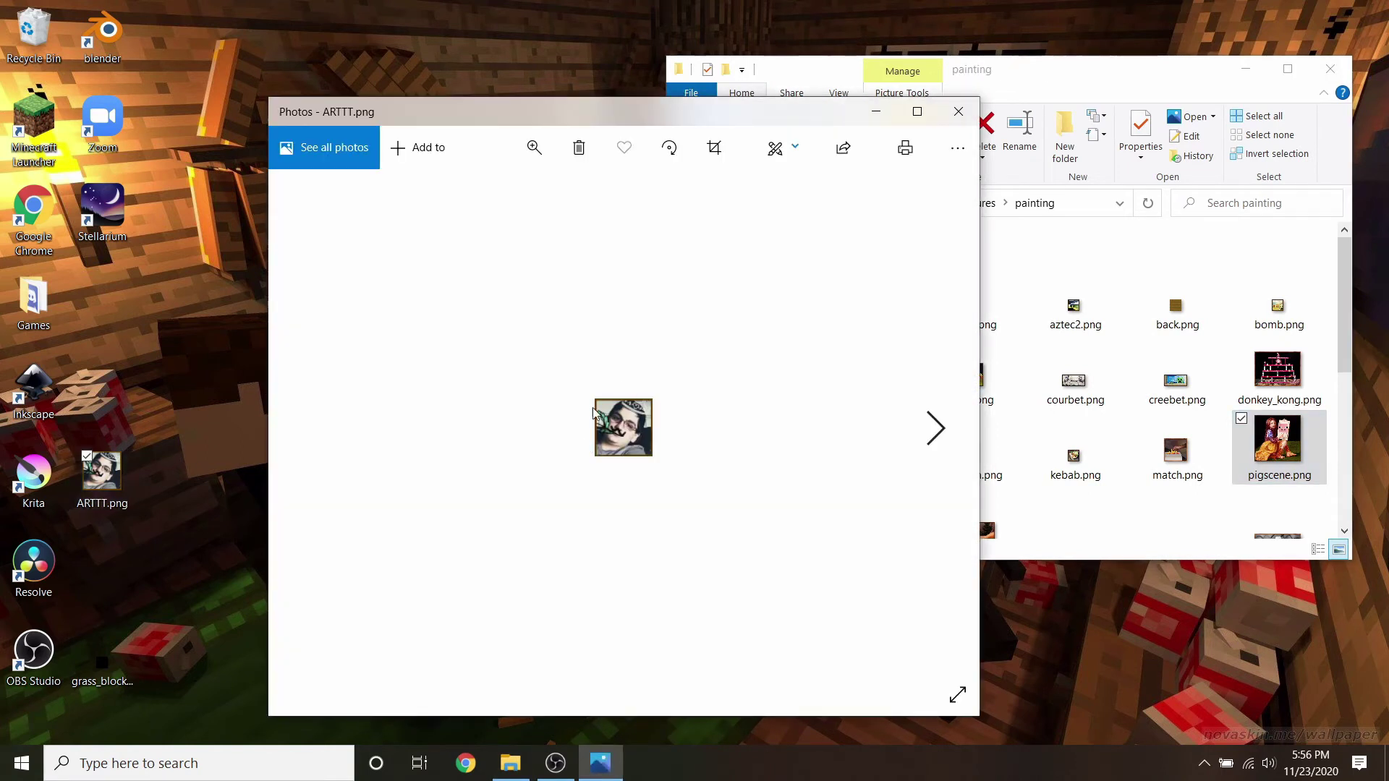
{"action": "left_click_drag", "start_coordinate": [450, 196], "coordinate": [735, 208]}
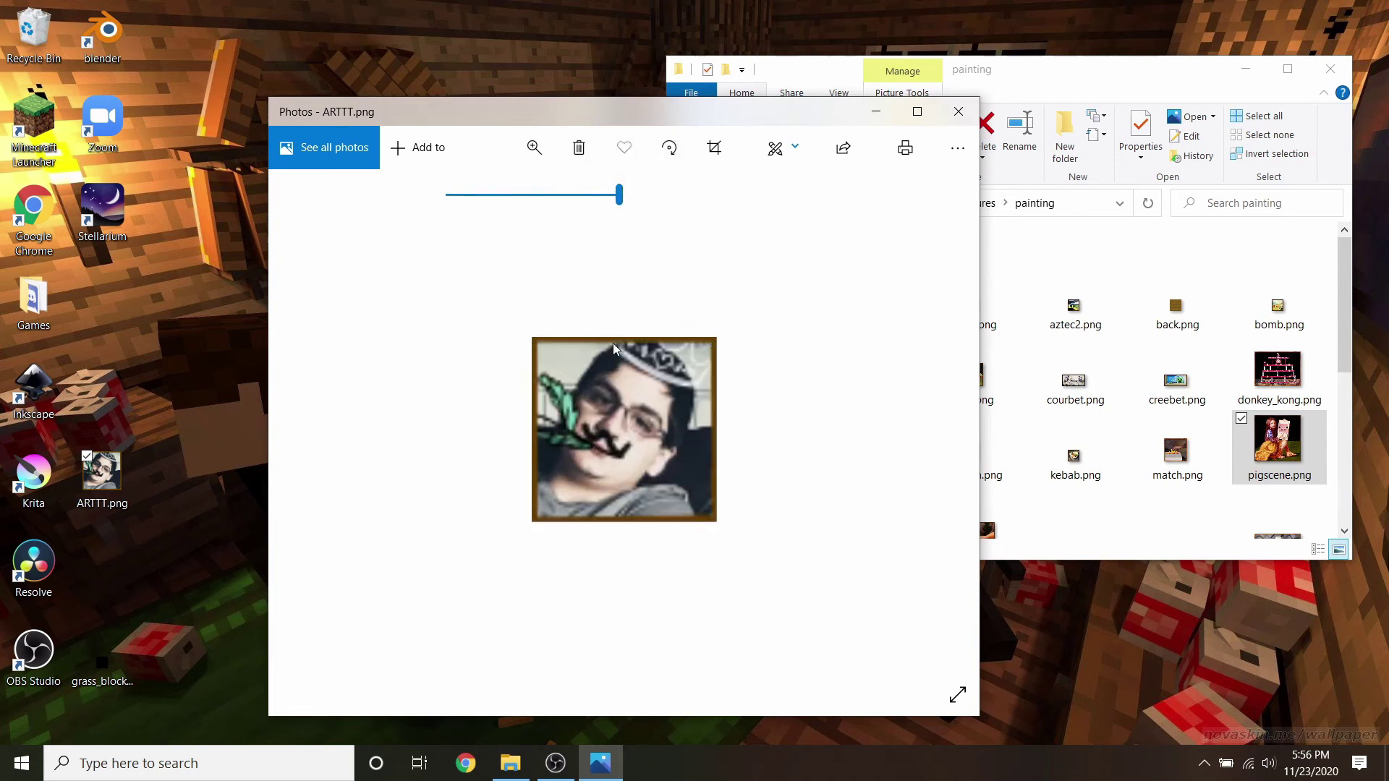
{"action": "left_click", "coordinate": [959, 111]}
Rename ARTTT.png to pigscene.png, swap it for the original, and go back to minecraft.
{"action": "right_click", "coordinate": [105, 481]}
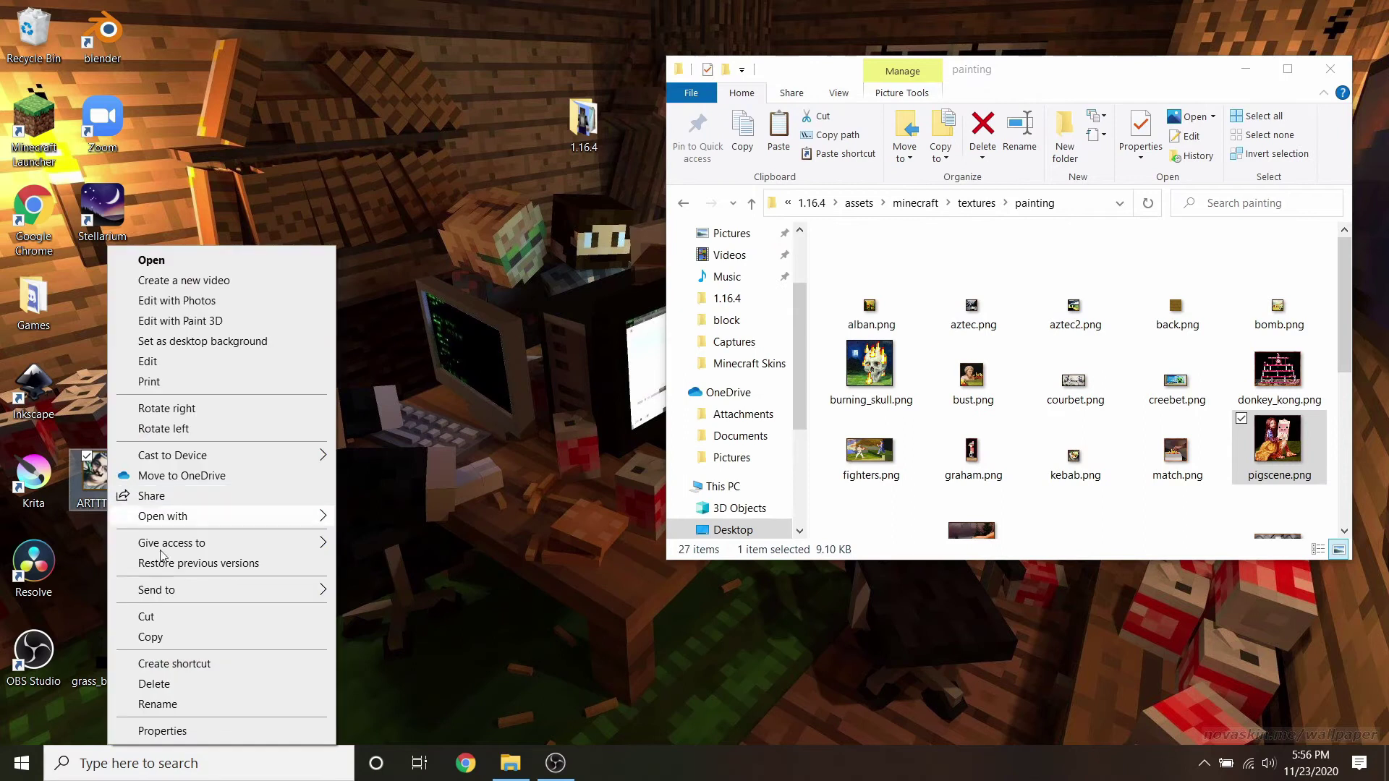
{"action": "left_click", "coordinate": [172, 704]}
{"action": "type", "text": "pigscene"}
{"action": "key", "text": "Return"}
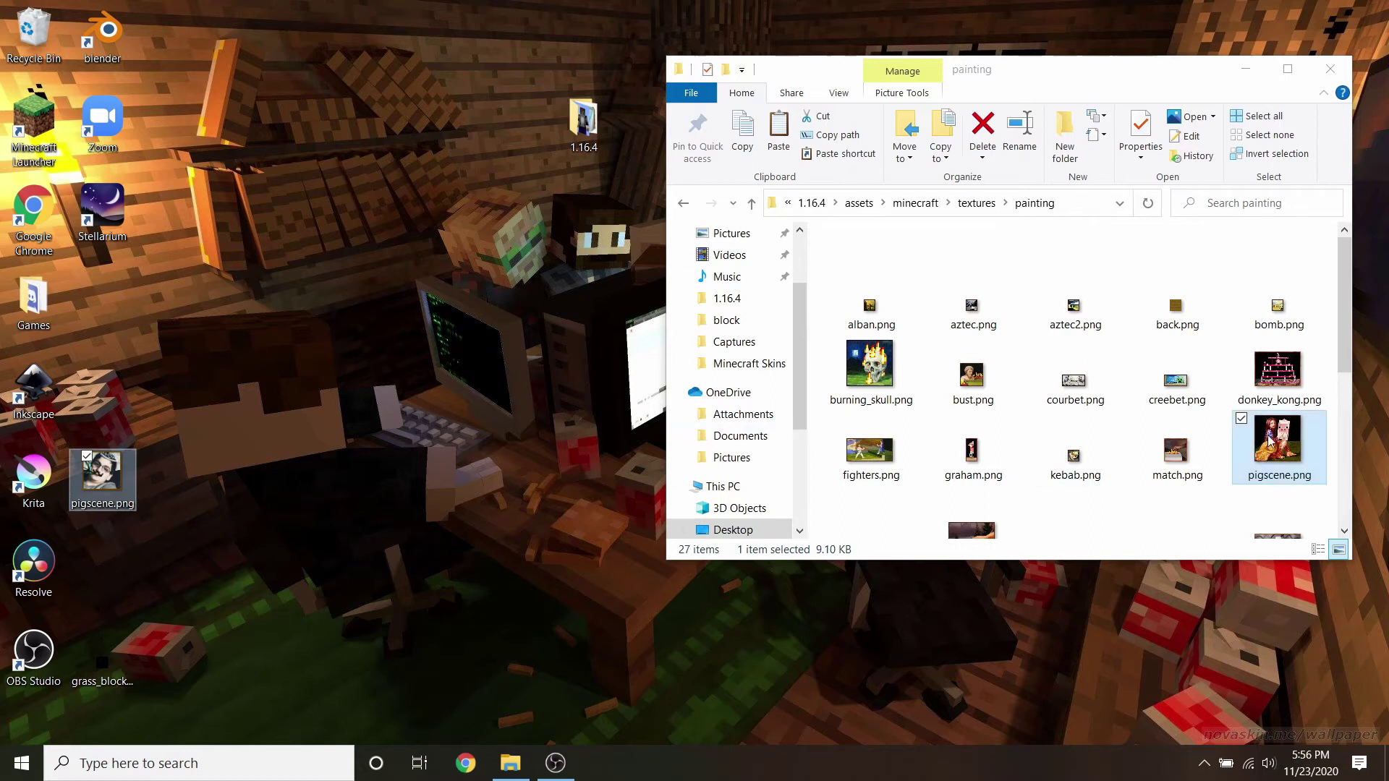
{"action": "left_click", "coordinate": [1267, 463]}
{"action": "key", "text": "Delete"}
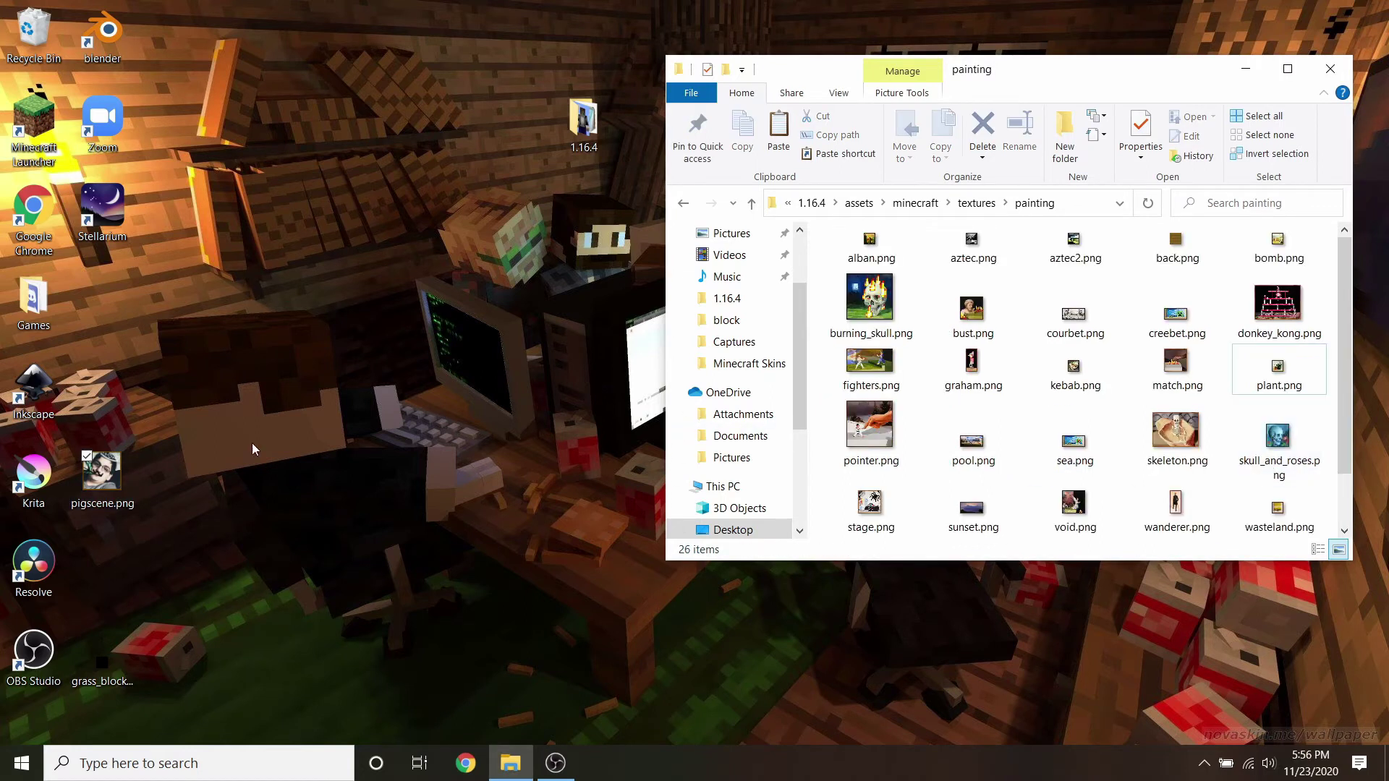
{"action": "mouse_move", "coordinate": [102, 474]}
{"action": "left_mouse_down"}
{"action": "mouse_move", "coordinate": [1078, 427]}
{"action": "mouse_move", "coordinate": [1220, 448]}
{"action": "left_mouse_up"}
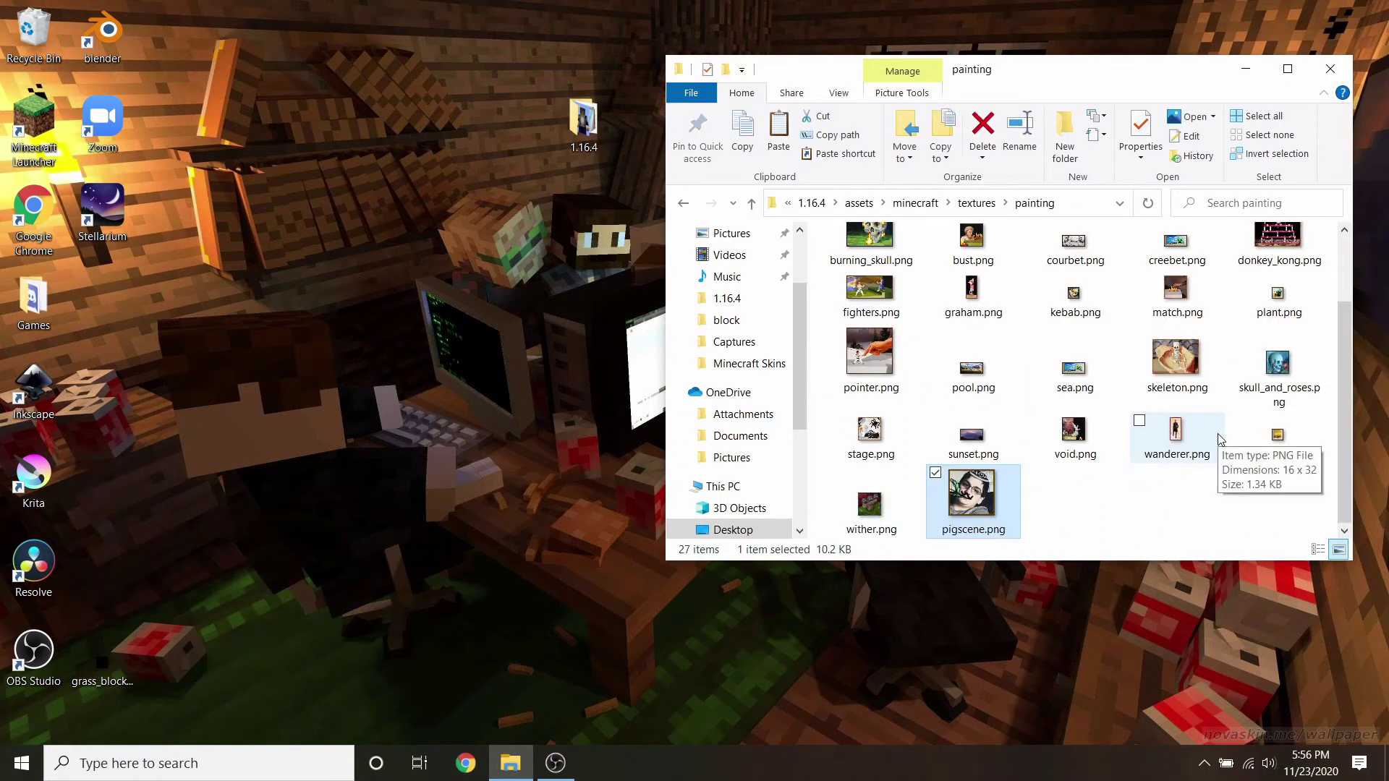
{"action": "left_click", "coordinate": [683, 204]}
{"action": "left_click", "coordinate": [683, 204]}
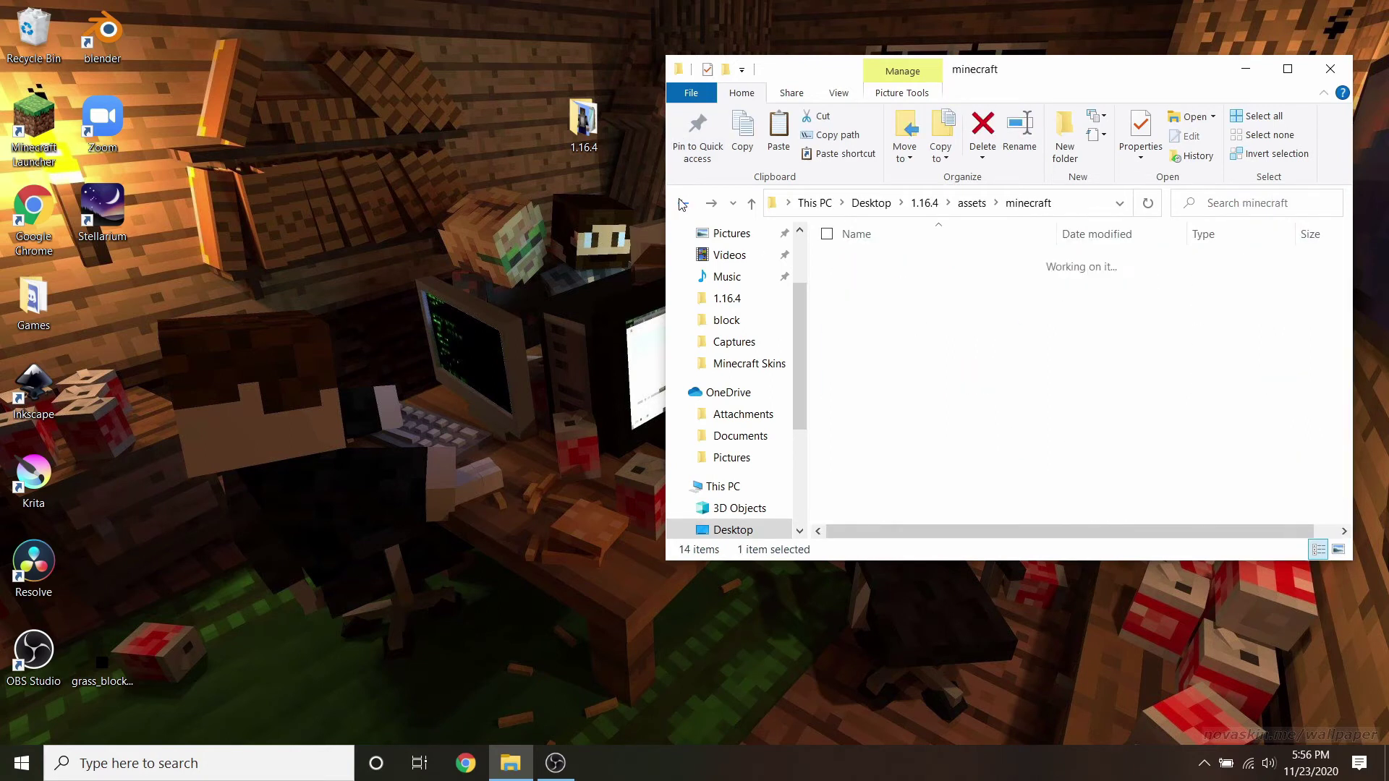
Open the 1.16.4 pack folder and select assets, pack.mcmeta and pack.png.
{"action": "left_click", "coordinate": [1315, 73]}
{"action": "left_click", "coordinate": [583, 138]}
{"action": "double_click", "coordinate": [583, 138]}
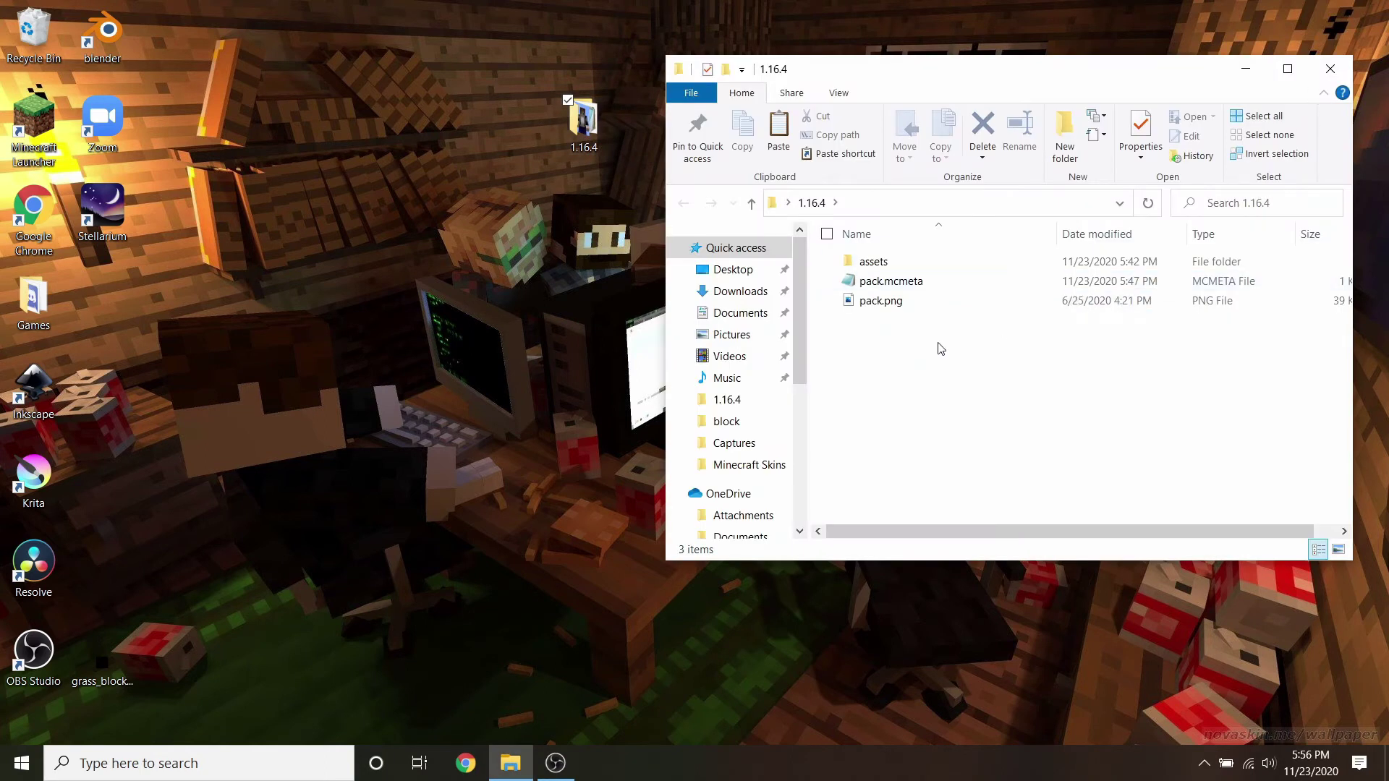
{"action": "left_click_drag", "start_coordinate": [910, 369], "coordinate": [890, 259]}
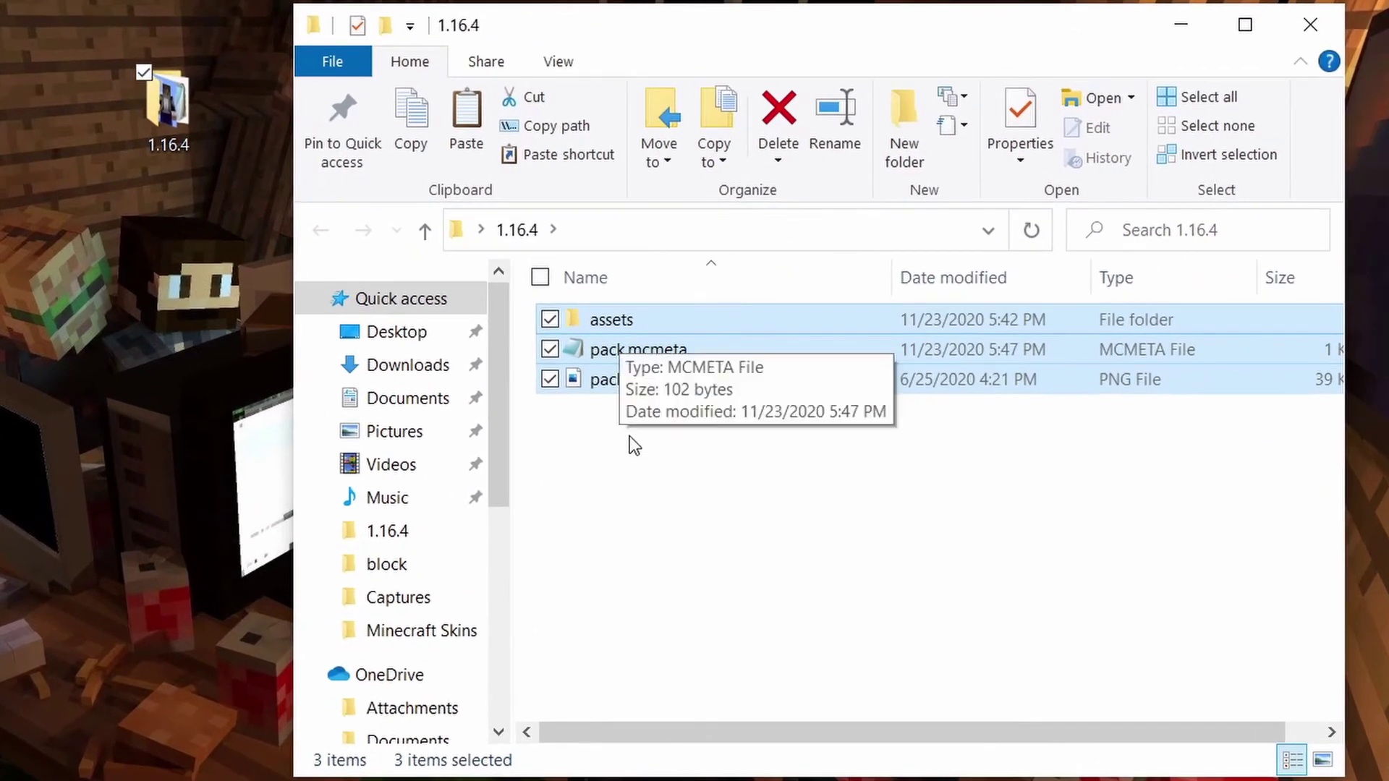
{"action": "left_click", "coordinate": [629, 436]}
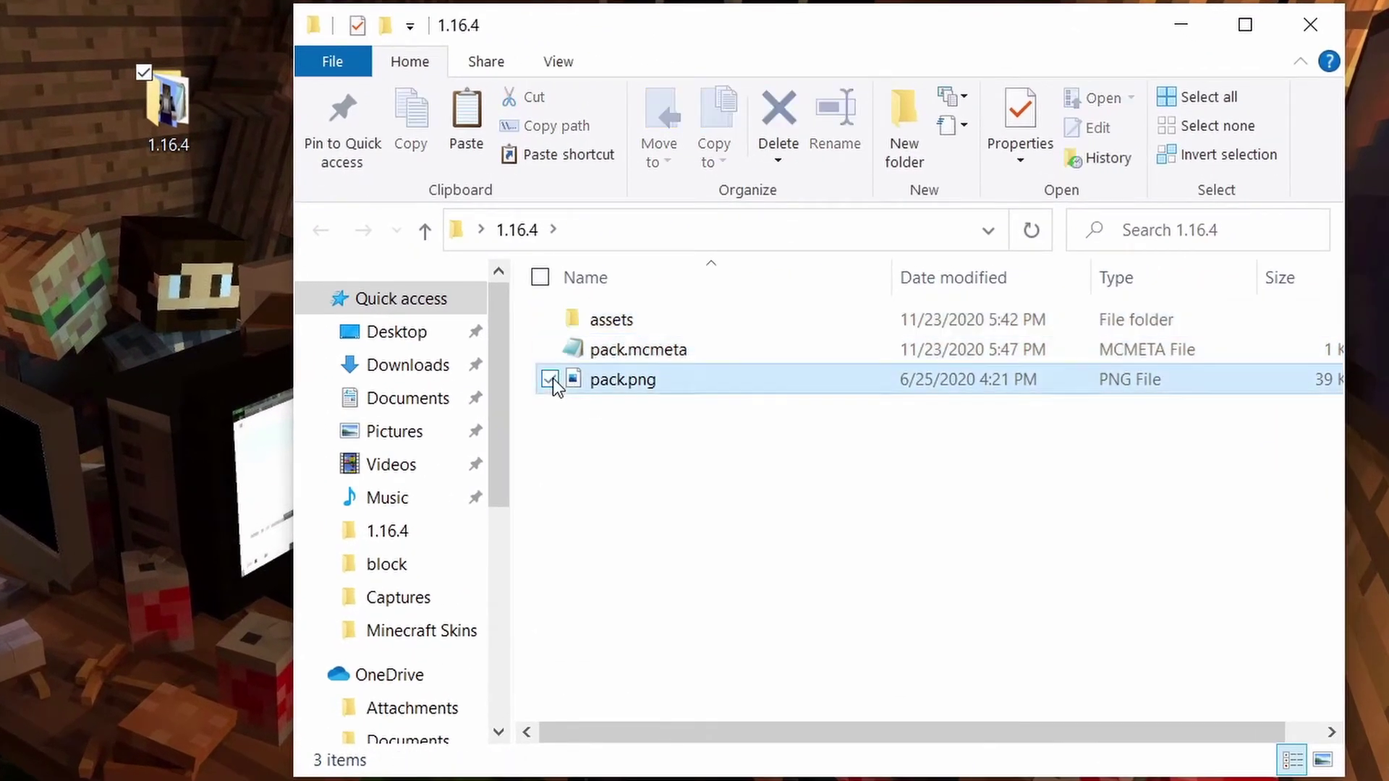
{"action": "left_click", "coordinate": [550, 379]}
{"action": "left_click", "coordinate": [550, 350]}
{"action": "left_click", "coordinate": [552, 318]}
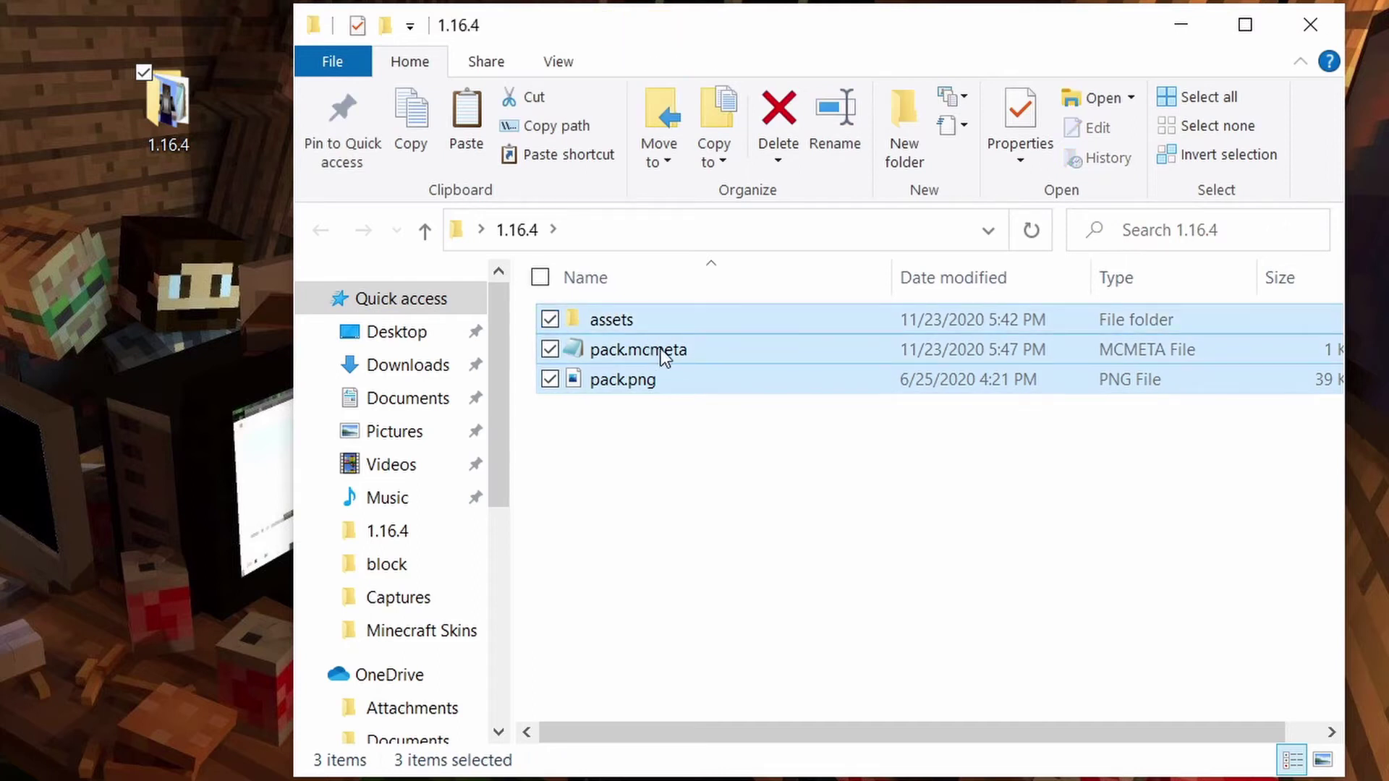
Compress the three items into a zip, rename it Tutorial Pack.zip, and drag it to the desktop.
{"action": "right_click", "coordinate": [661, 349]}
{"action": "mouse_move", "coordinate": [803, 463]}
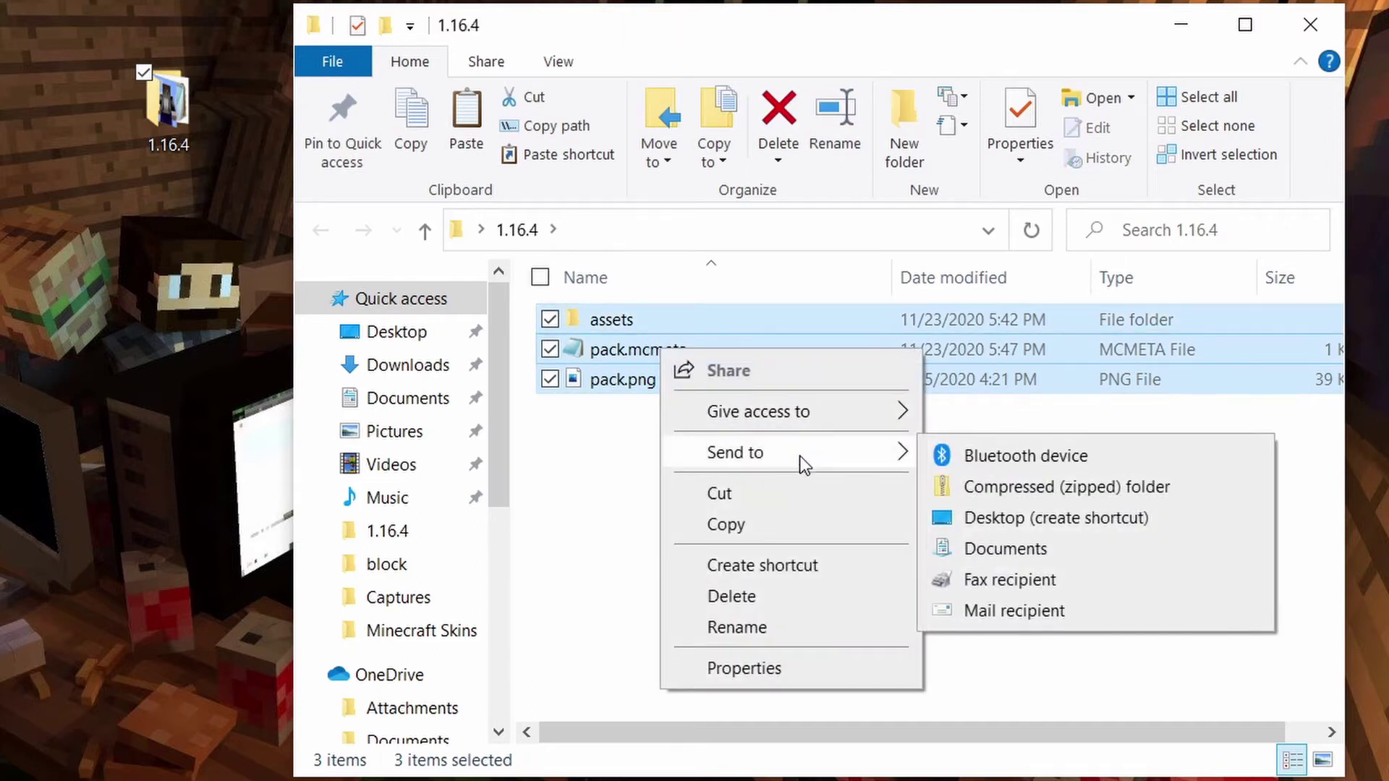
{"action": "left_click", "coordinate": [1076, 496]}
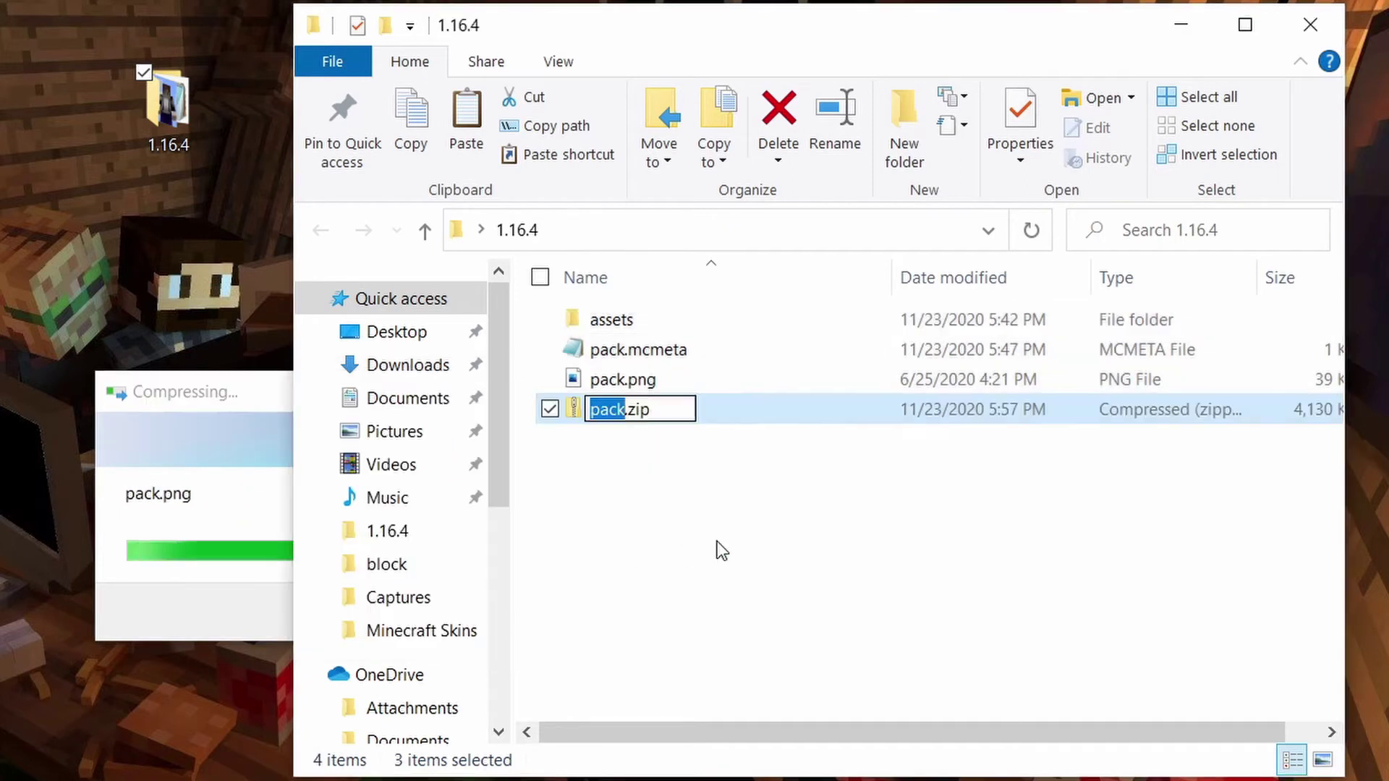
{"action": "key", "text": "Return"}
{"action": "right_click", "coordinate": [678, 428]}
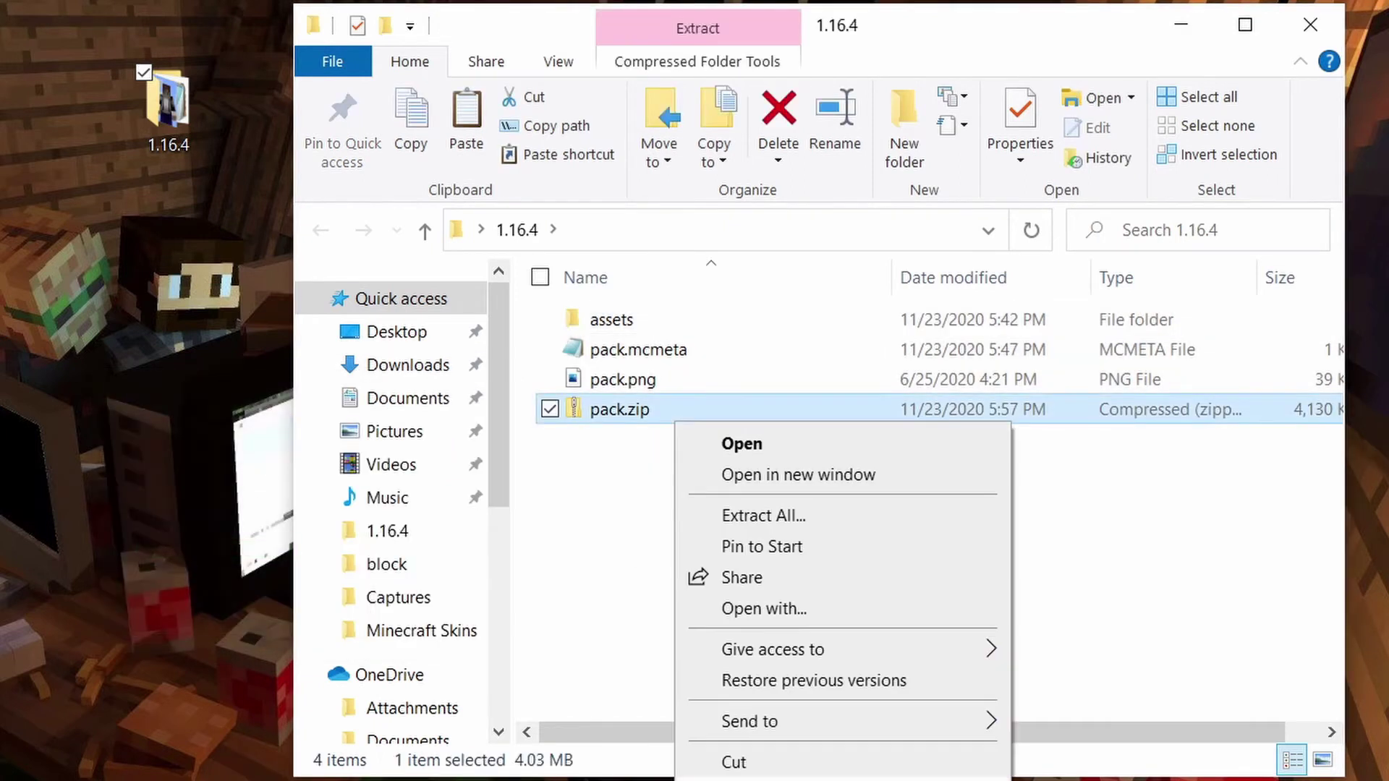
{"action": "key", "text": "m"}
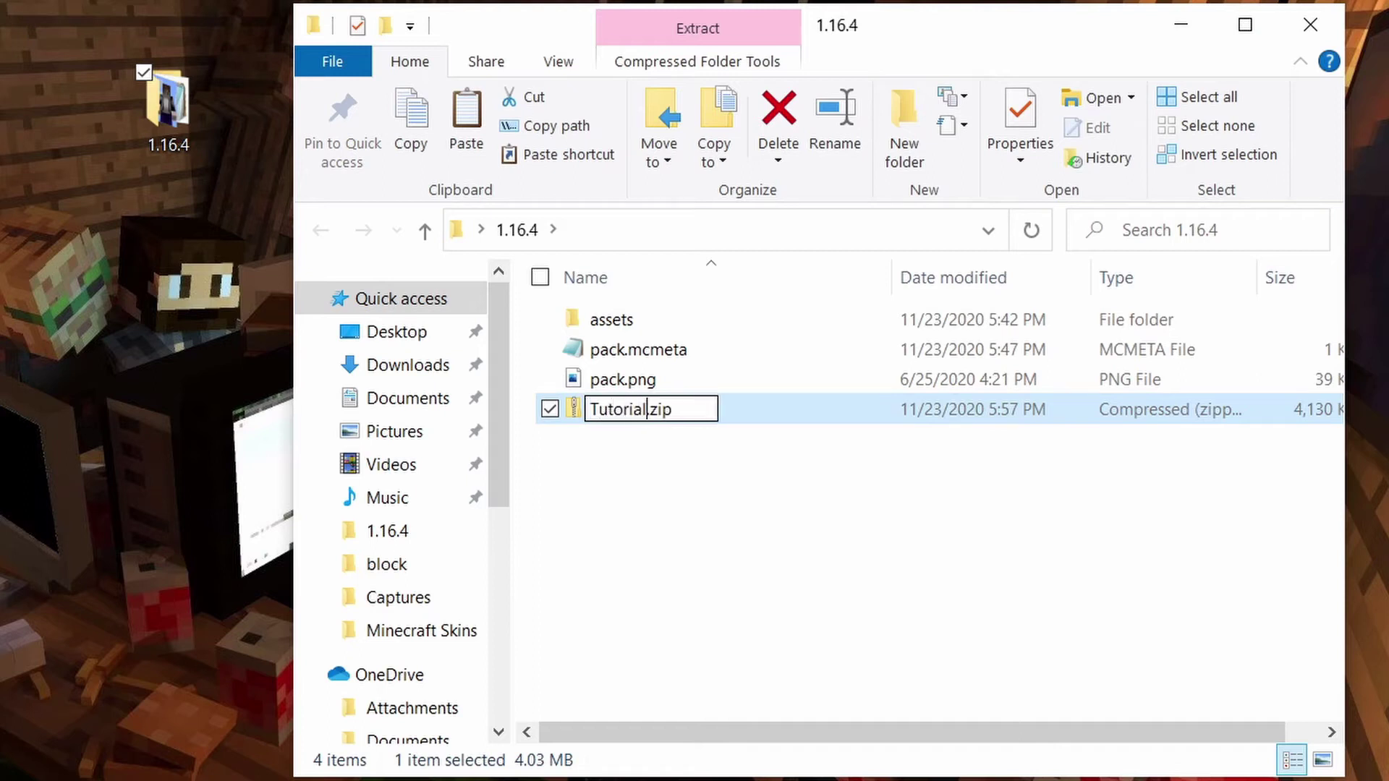
{"action": "key", "text": "Return"}
{"action": "left_click_drag", "start_coordinate": [647, 415], "coordinate": [165, 260]}
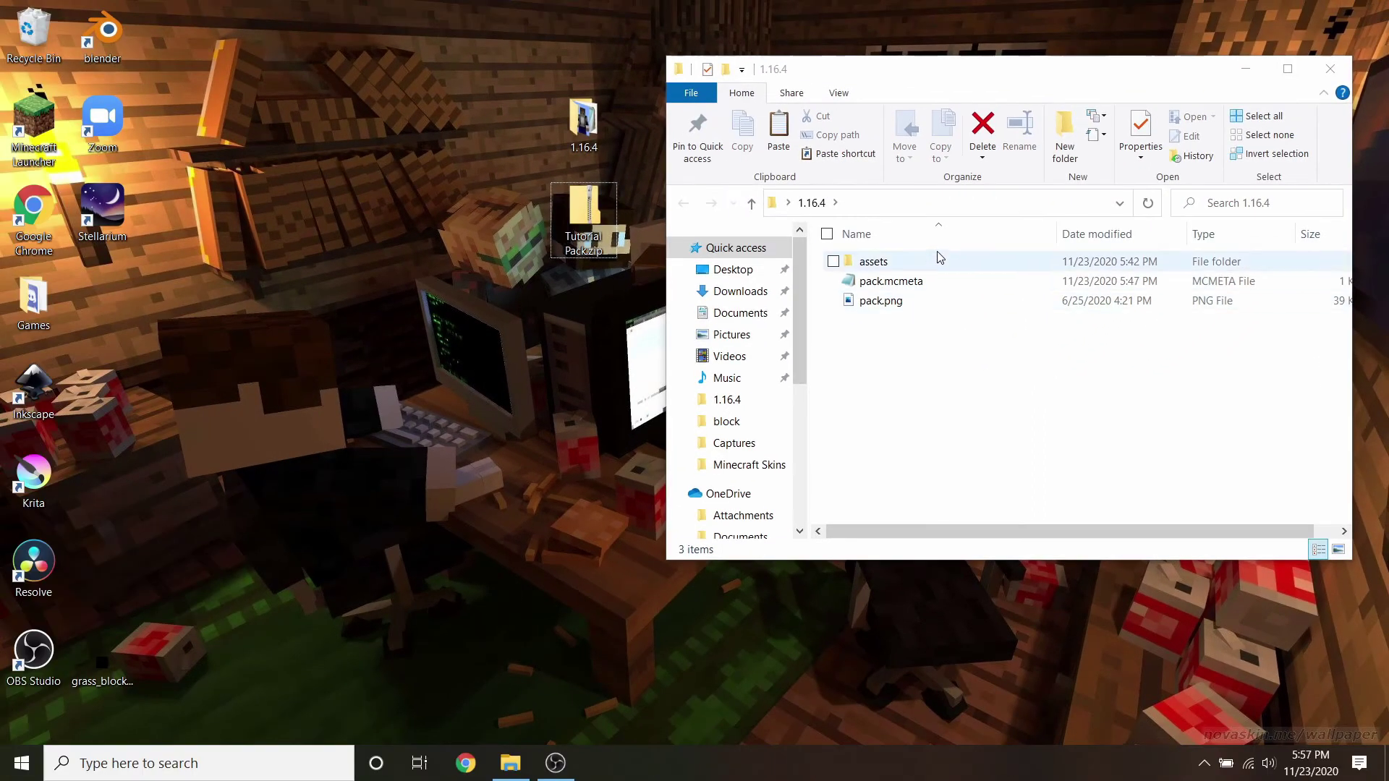
Close the assets window and rearrange Tutorial Pack.zip and grass_block_top.png on the desktop.
{"action": "double_click", "coordinate": [930, 261]}
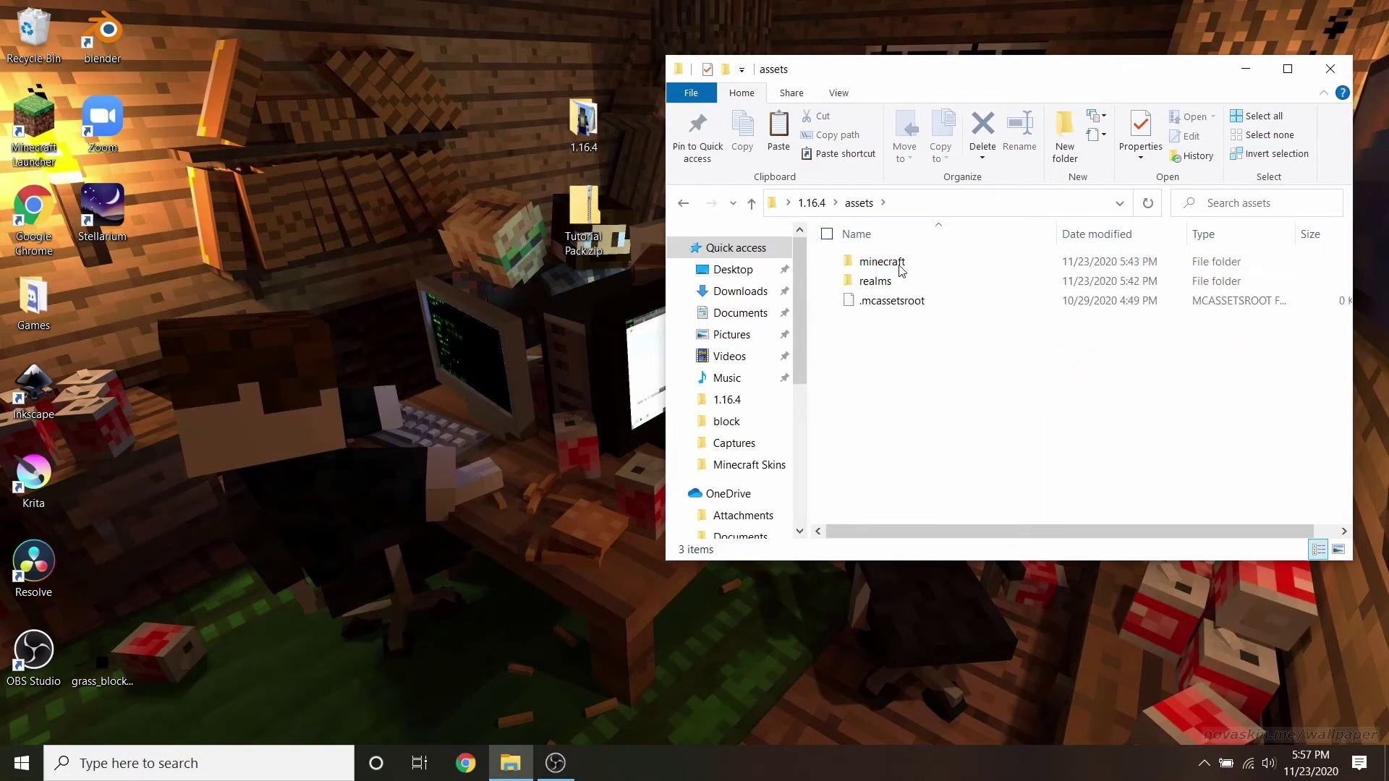
{"action": "left_click", "coordinate": [627, 224]}
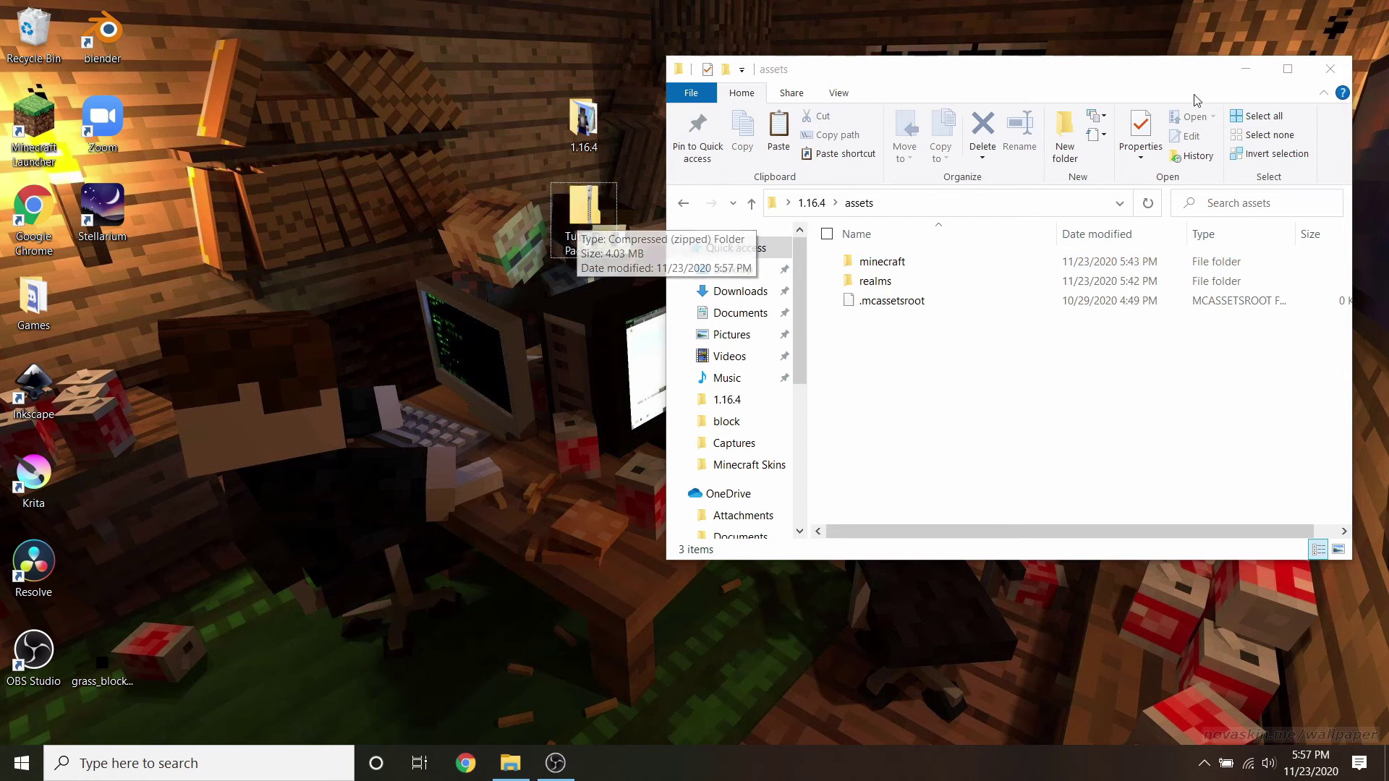
{"action": "left_click", "coordinate": [1331, 70]}
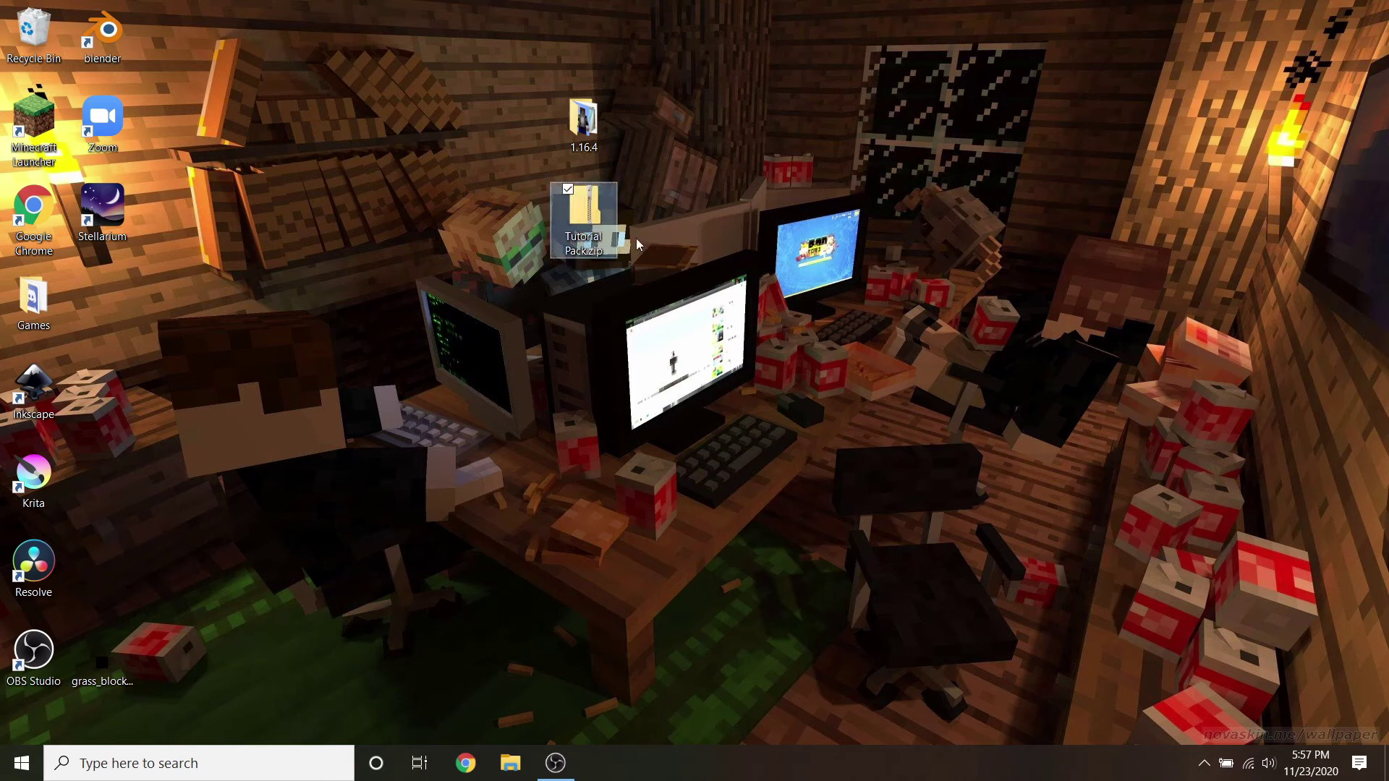
{"action": "left_click_drag", "start_coordinate": [632, 219], "coordinate": [596, 240]}
{"action": "left_click_drag", "start_coordinate": [613, 289], "coordinate": [719, 318]}
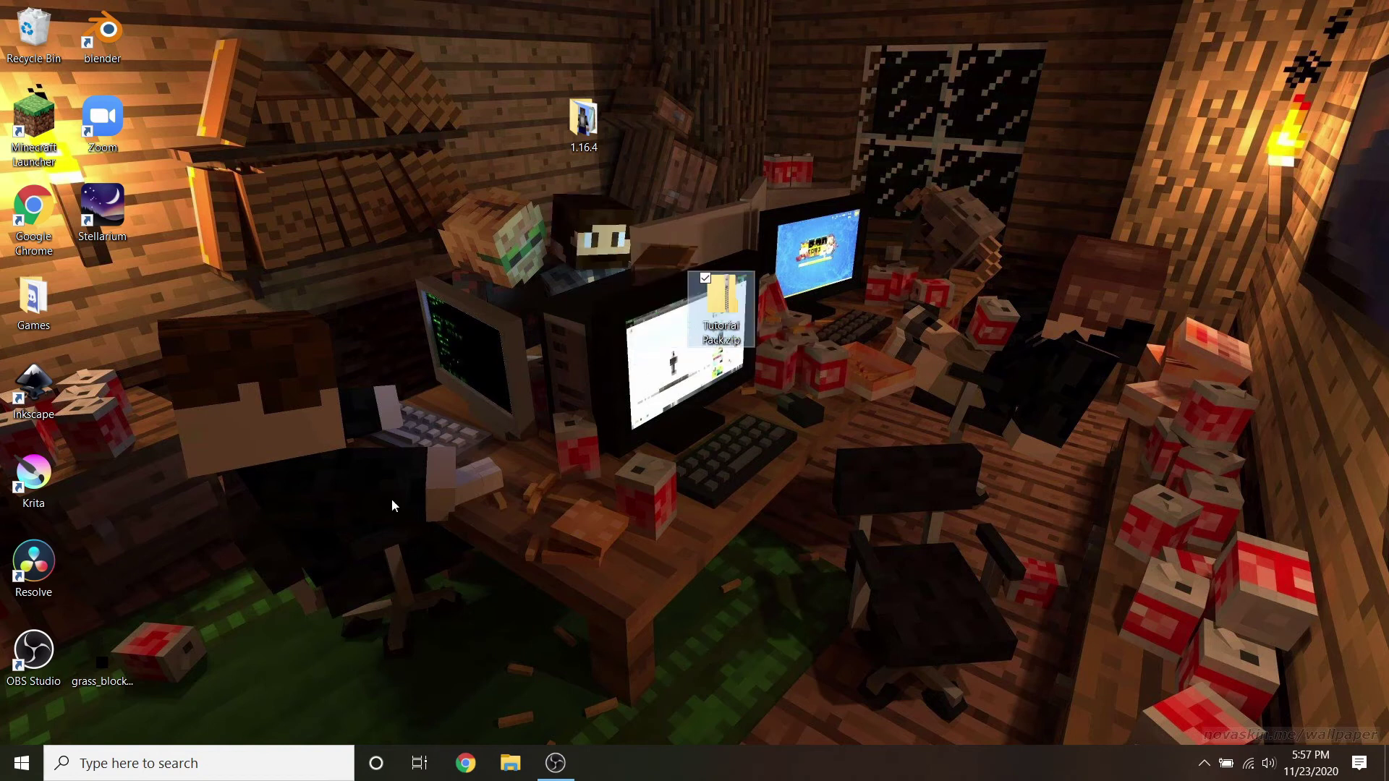
{"action": "left_click_drag", "start_coordinate": [126, 689], "coordinate": [396, 400]}
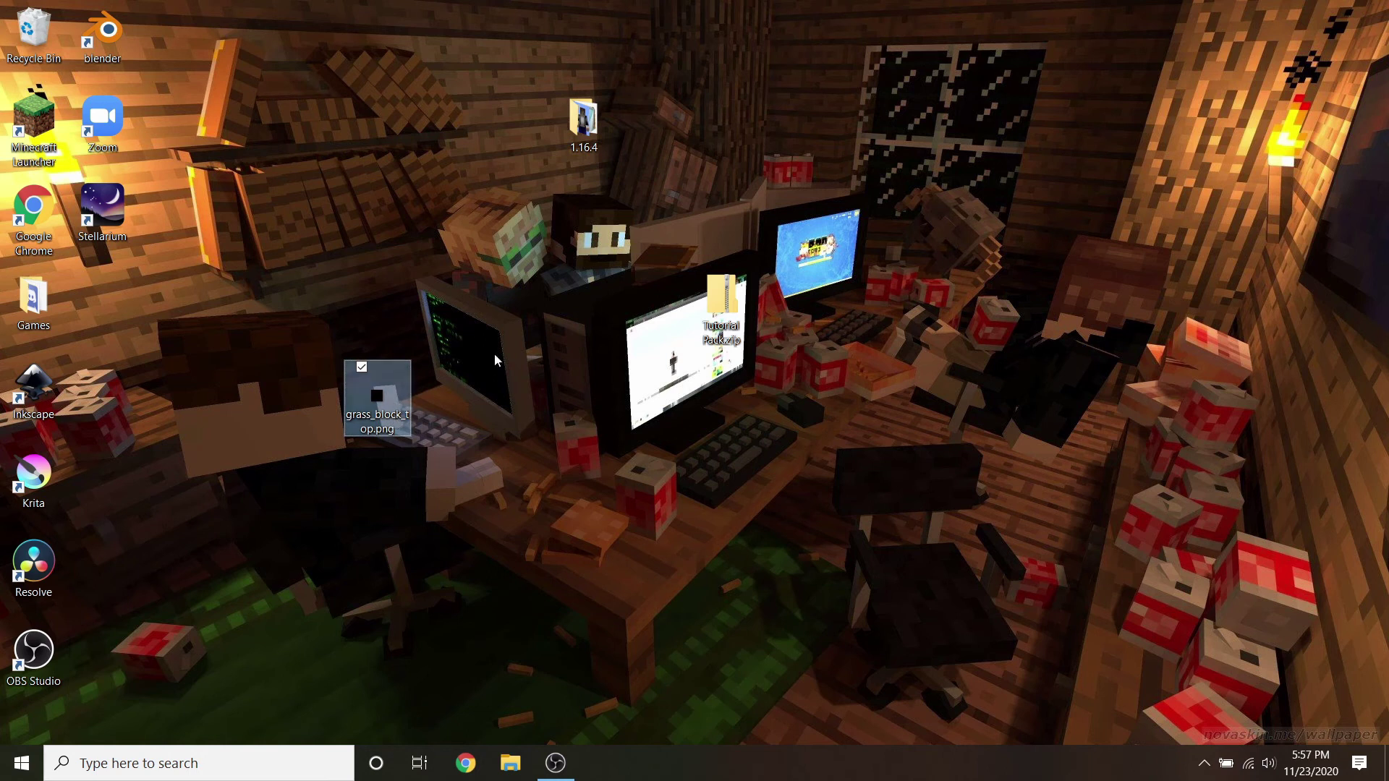
{"action": "left_click", "coordinate": [731, 319]}
{"action": "left_click_drag", "start_coordinate": [732, 324], "coordinate": [585, 124]}
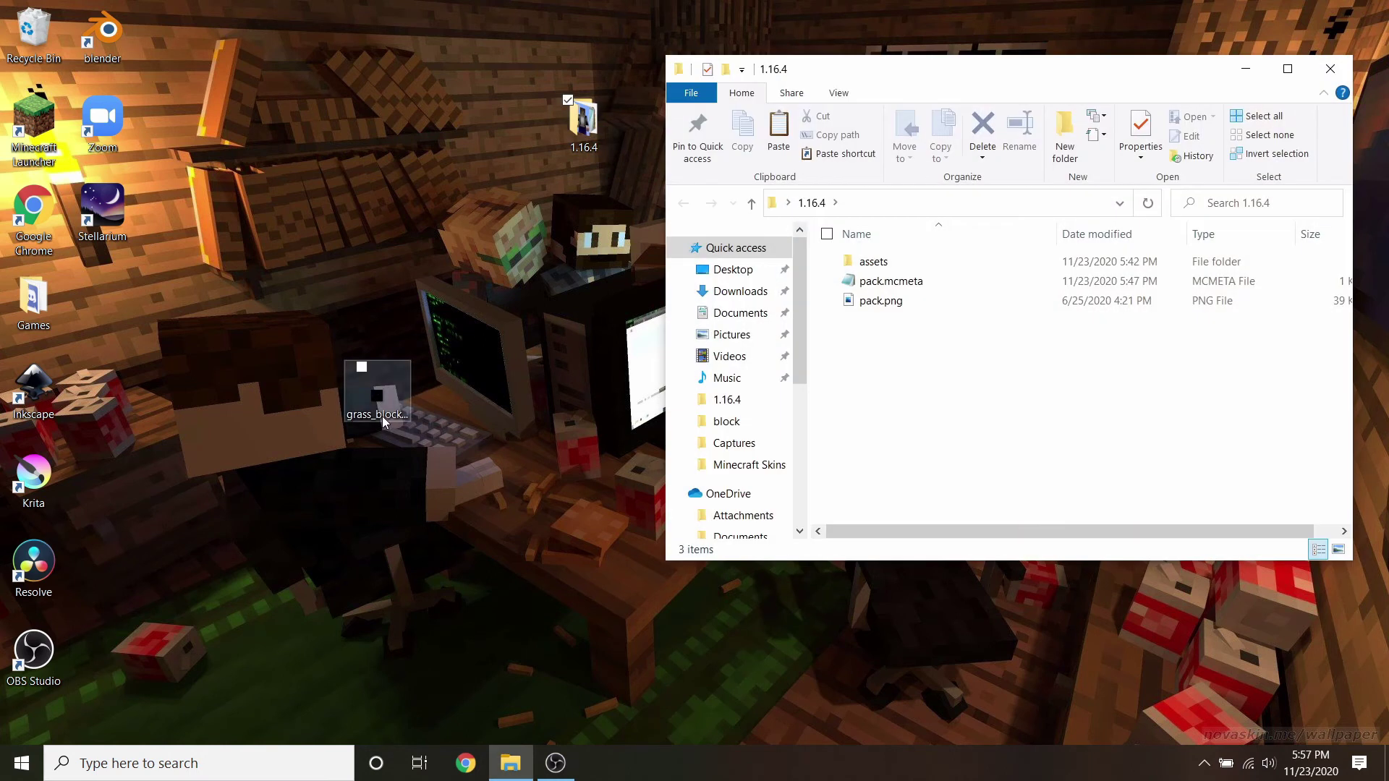
Browse into assets > minecraft > textures > block and scroll to the grass textures.
{"action": "double_click", "coordinate": [382, 417]}
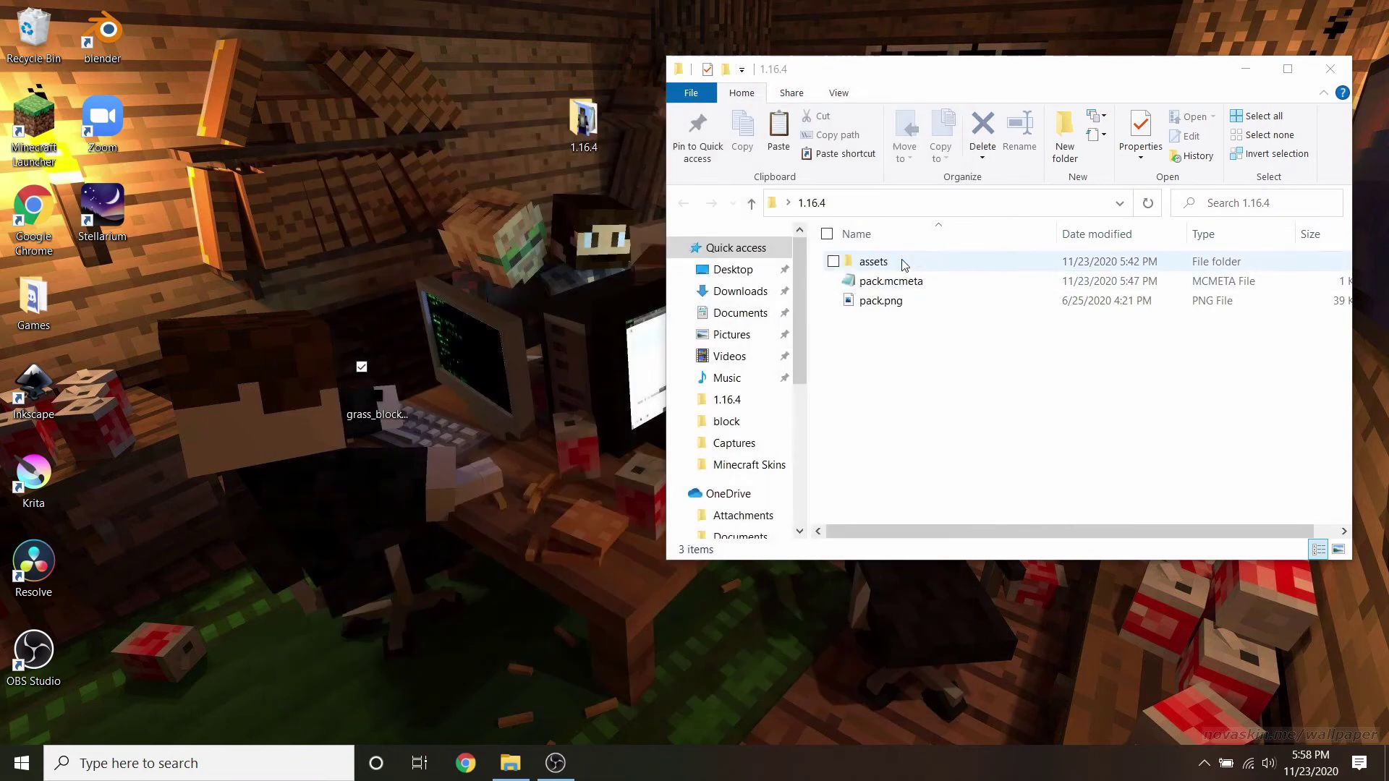
{"action": "double_click", "coordinate": [873, 261]}
{"action": "double_click", "coordinate": [894, 267]}
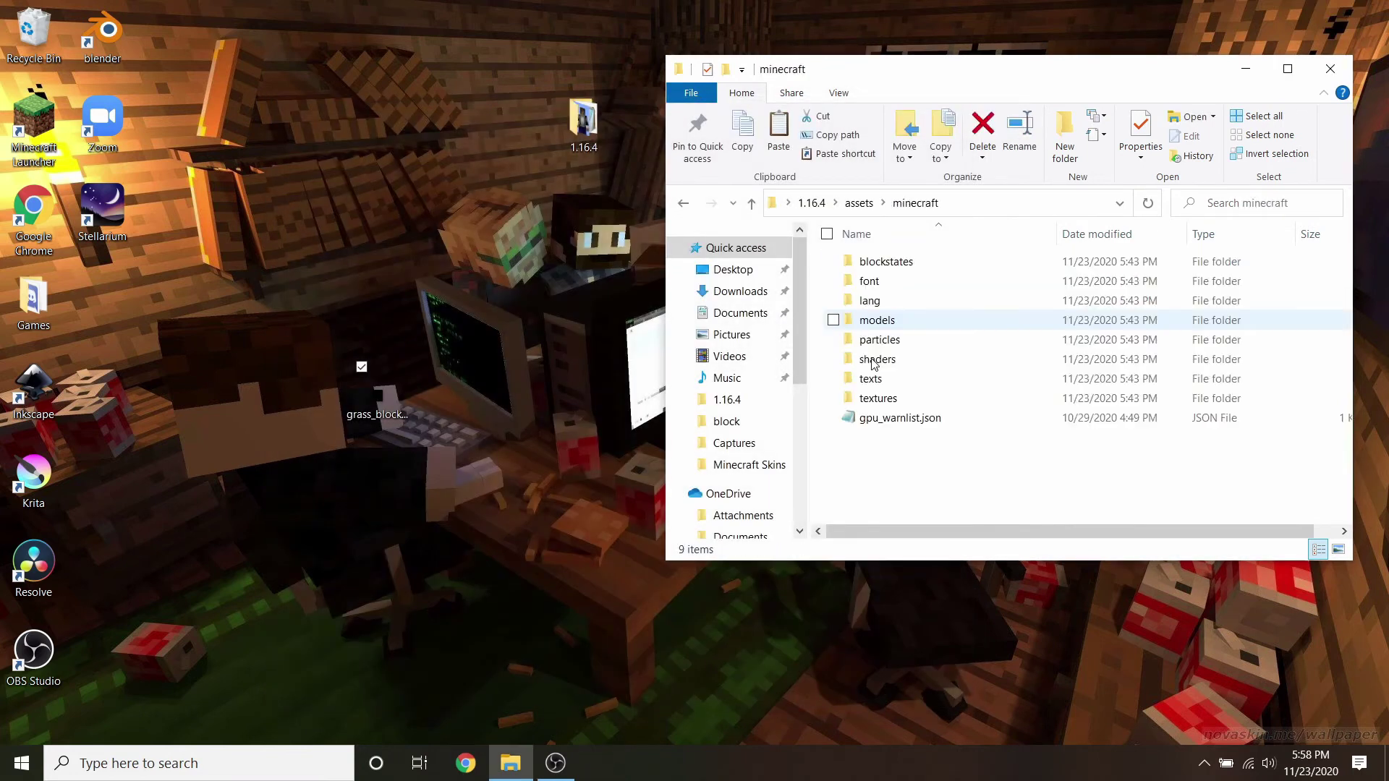
{"action": "double_click", "coordinate": [891, 396]}
{"action": "double_click", "coordinate": [917, 263]}
{"action": "scroll", "coordinate": [1114, 350], "scroll_direction": "down", "scroll_amount": 5}
{"action": "scroll", "coordinate": [1114, 349], "scroll_direction": "down", "scroll_amount": 15}
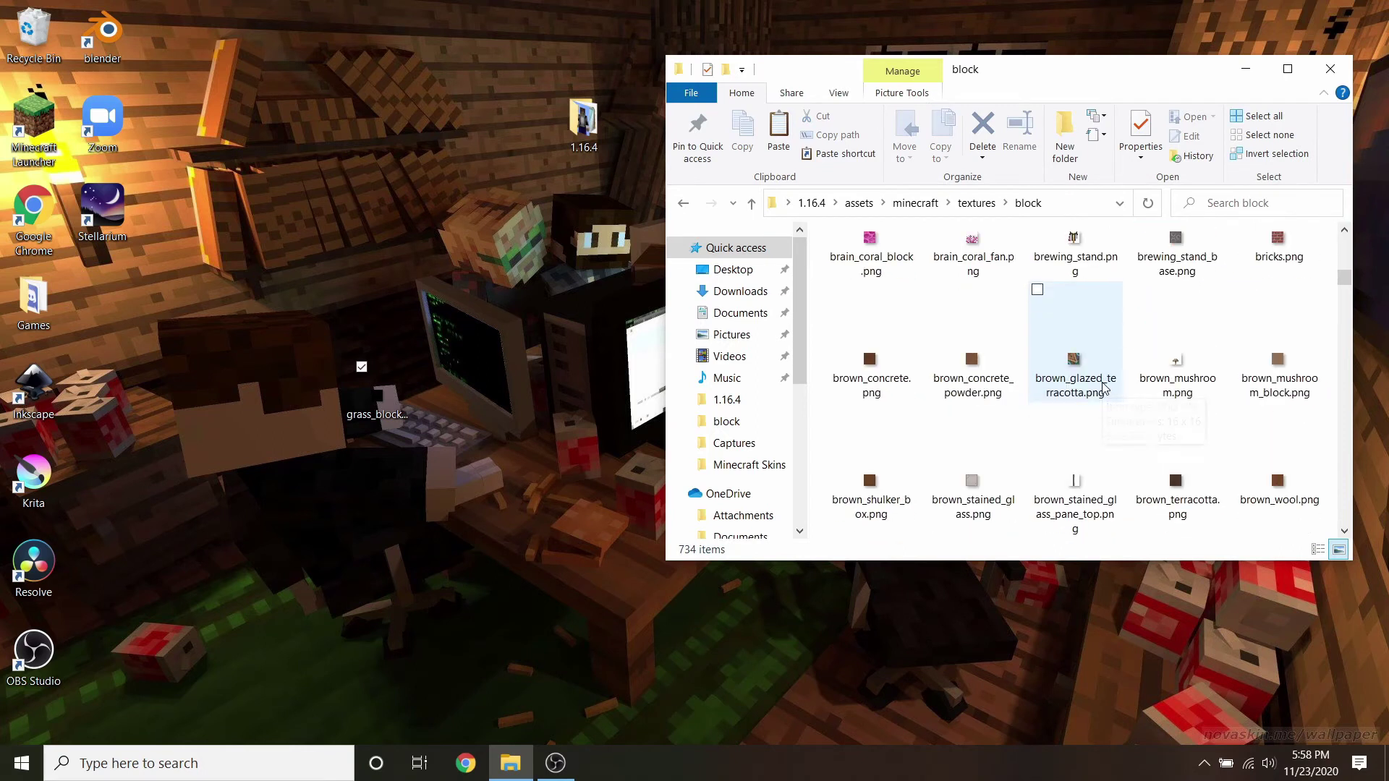
{"action": "scroll", "coordinate": [1103, 388], "scroll_direction": "down", "scroll_amount": 10}
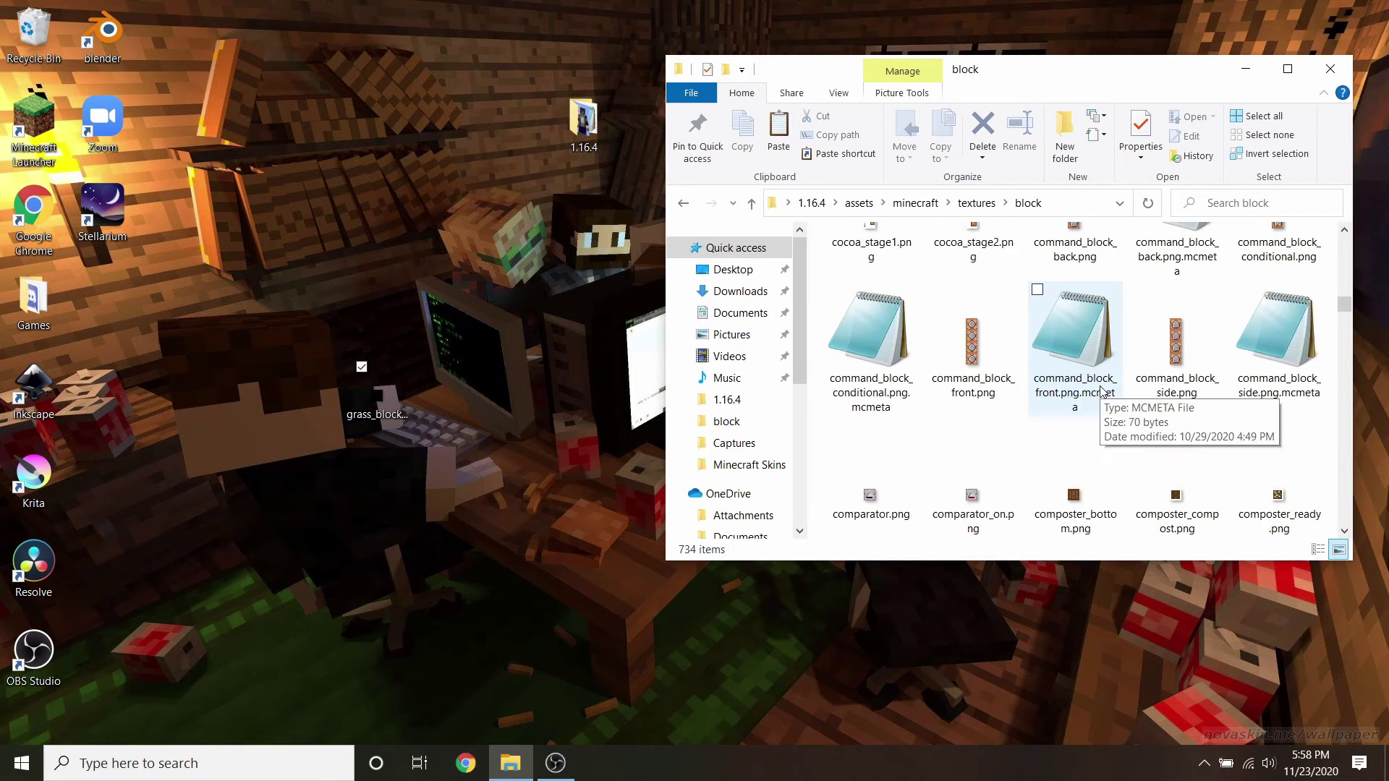
{"action": "scroll", "coordinate": [1152, 372], "scroll_direction": "up", "scroll_amount": 2}
{"action": "scroll", "coordinate": [1157, 366], "scroll_direction": "down", "scroll_amount": 10}
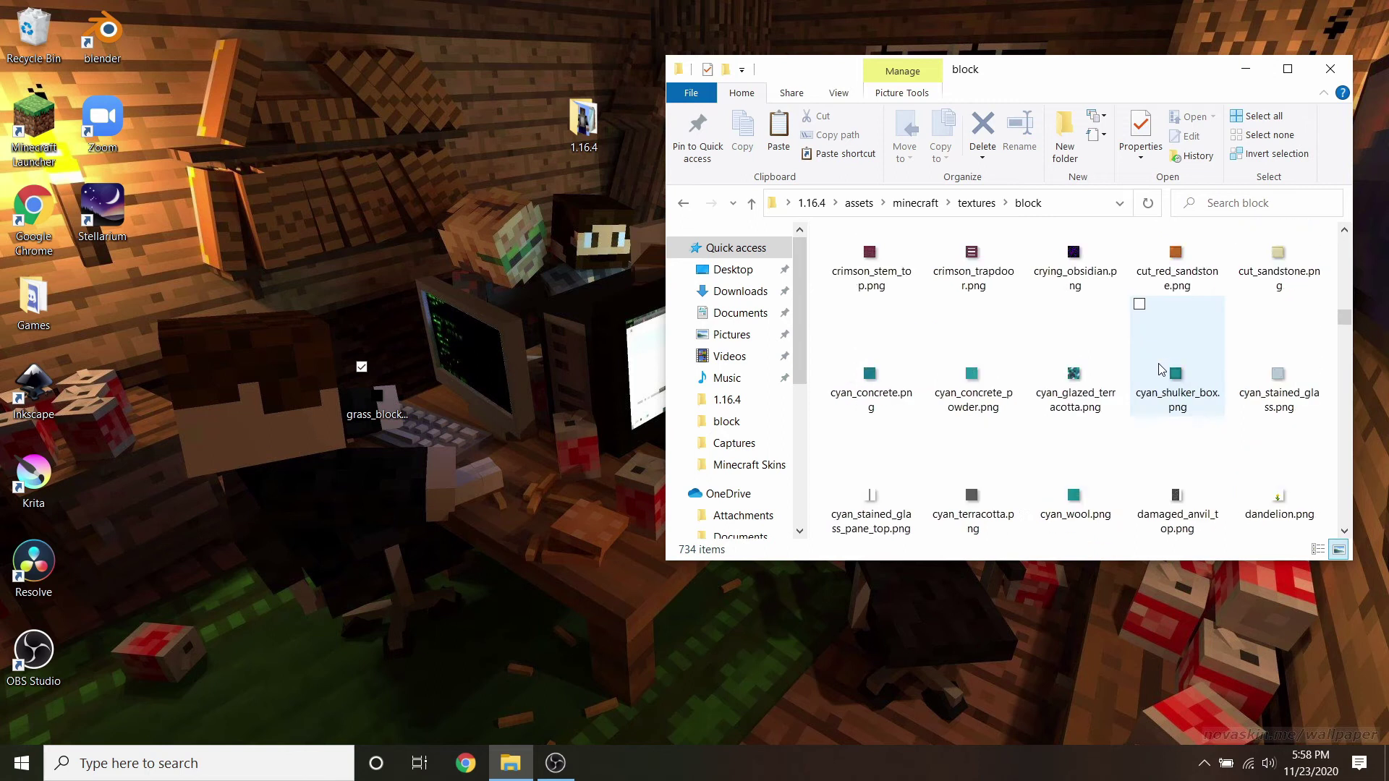
{"action": "scroll", "coordinate": [1166, 356], "scroll_direction": "down", "scroll_amount": 10}
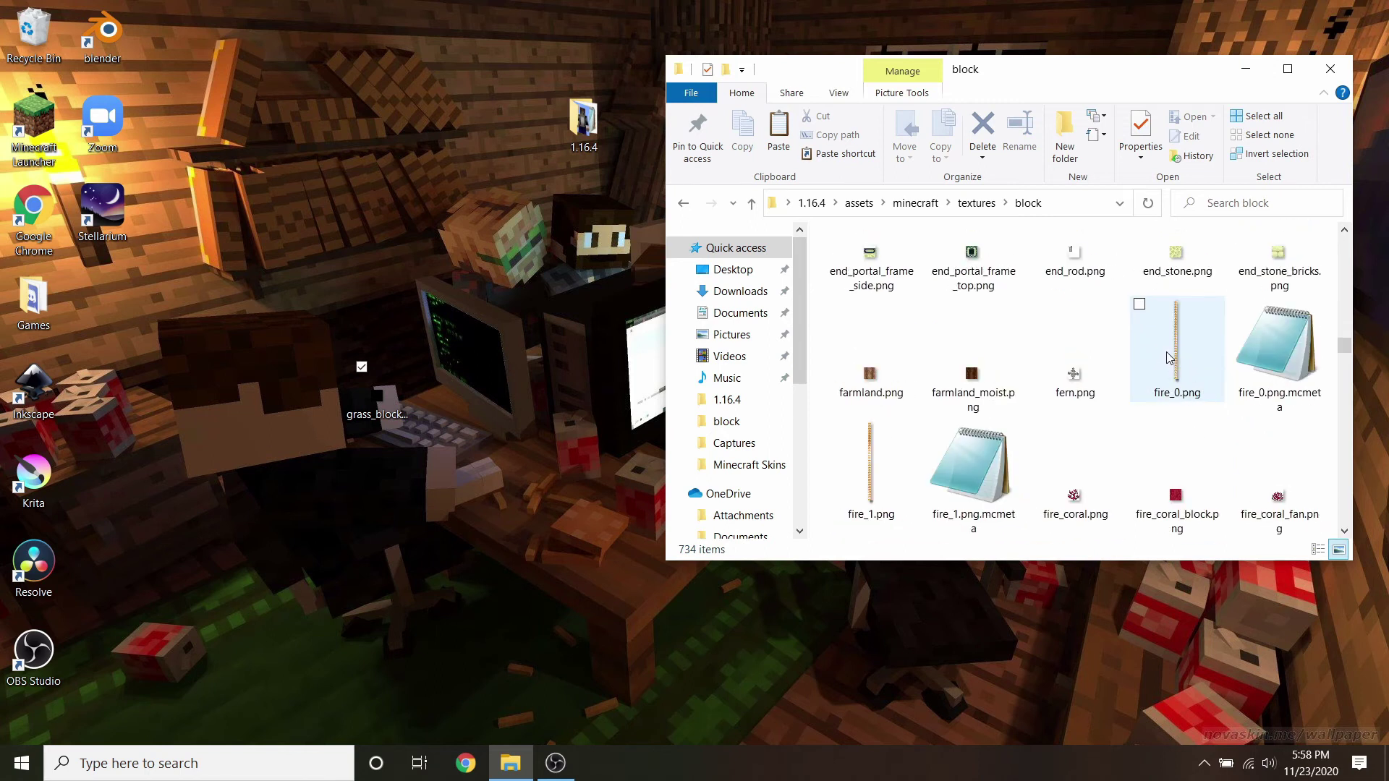
{"action": "scroll", "coordinate": [1166, 357], "scroll_direction": "up", "scroll_amount": 15}
{"action": "scroll", "coordinate": [1169, 361], "scroll_direction": "down", "scroll_amount": 15}
{"action": "scroll", "coordinate": [1166, 361], "scroll_direction": "down", "scroll_amount": 5}
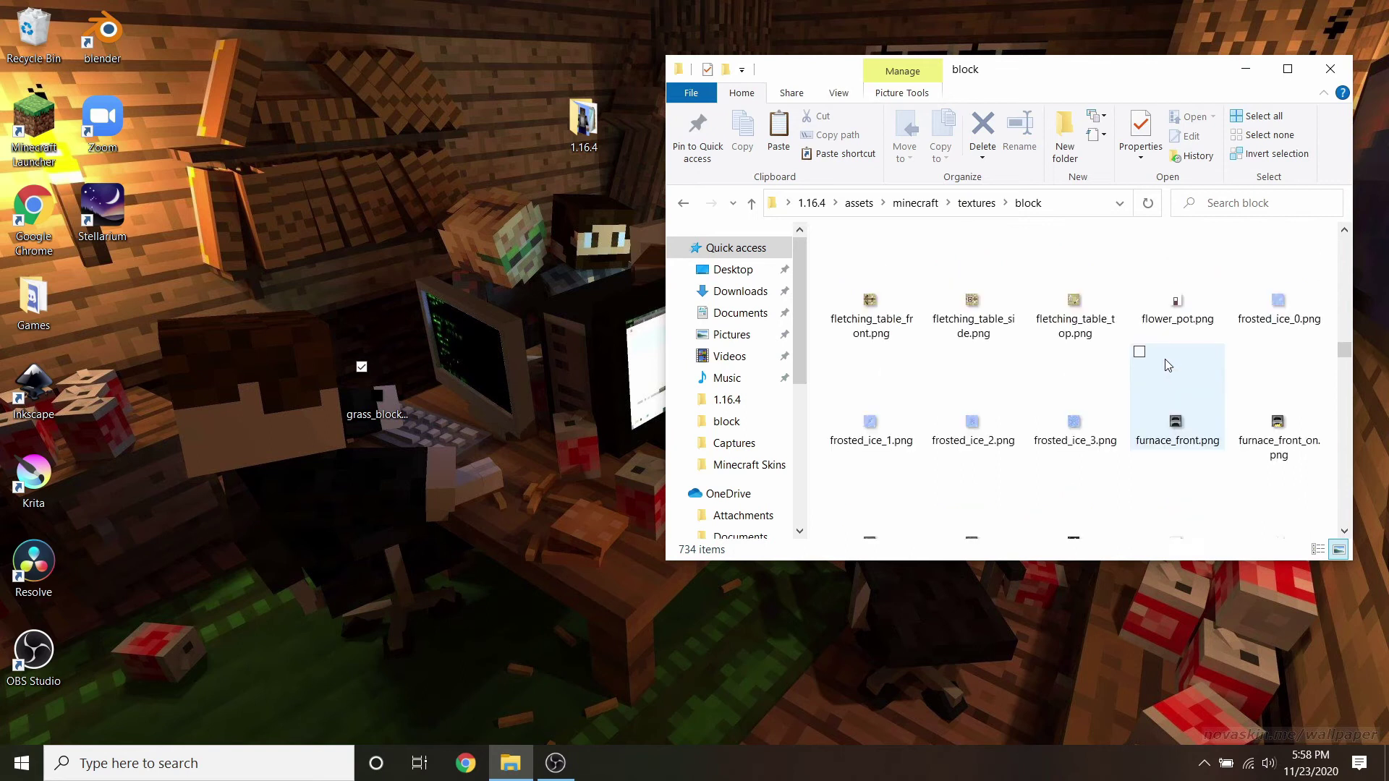
{"action": "scroll", "coordinate": [1168, 365], "scroll_direction": "down", "scroll_amount": 5}
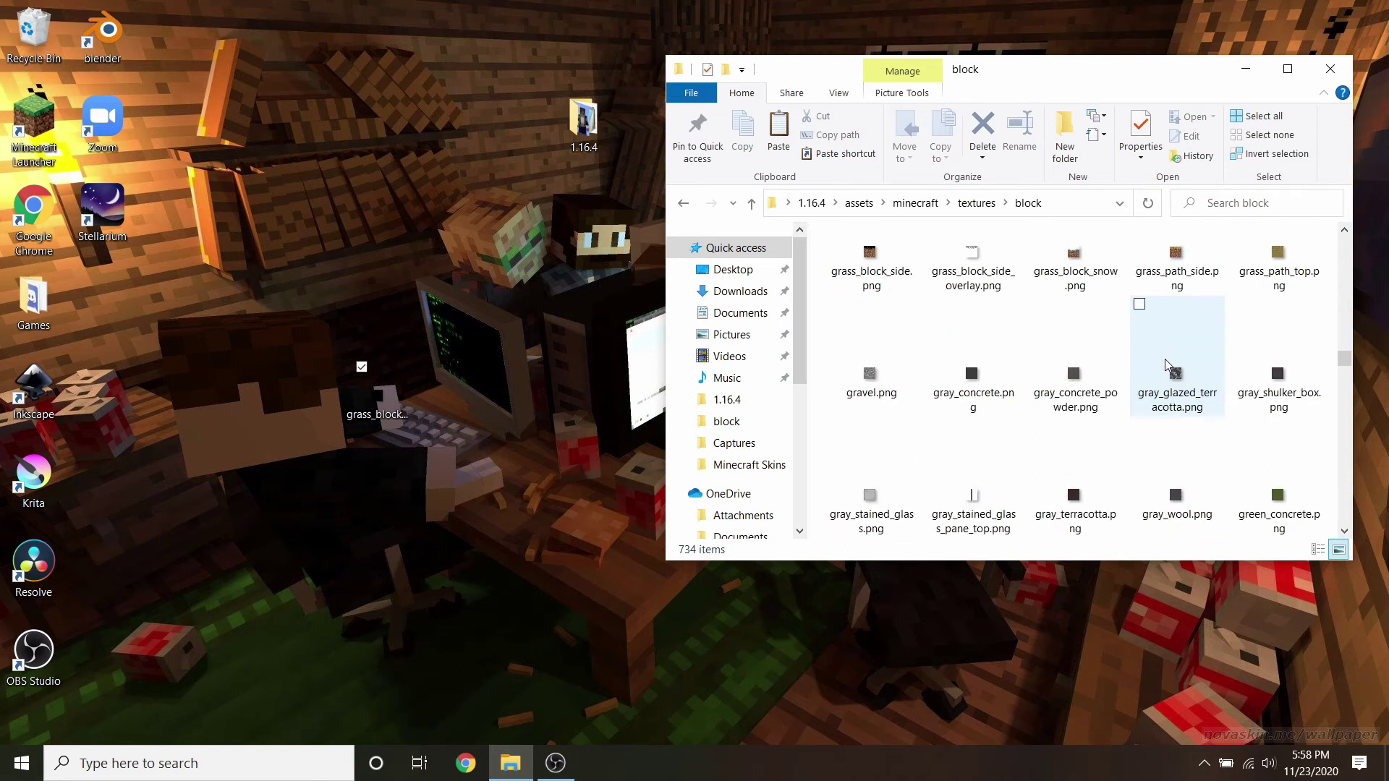
{"action": "scroll", "coordinate": [1171, 391], "scroll_direction": "up", "scroll_amount": 2}
Drag the edited grass_block_top.png into the block folder, back up to minecraft, and show the desktop.
{"action": "left_click", "coordinate": [973, 339]}
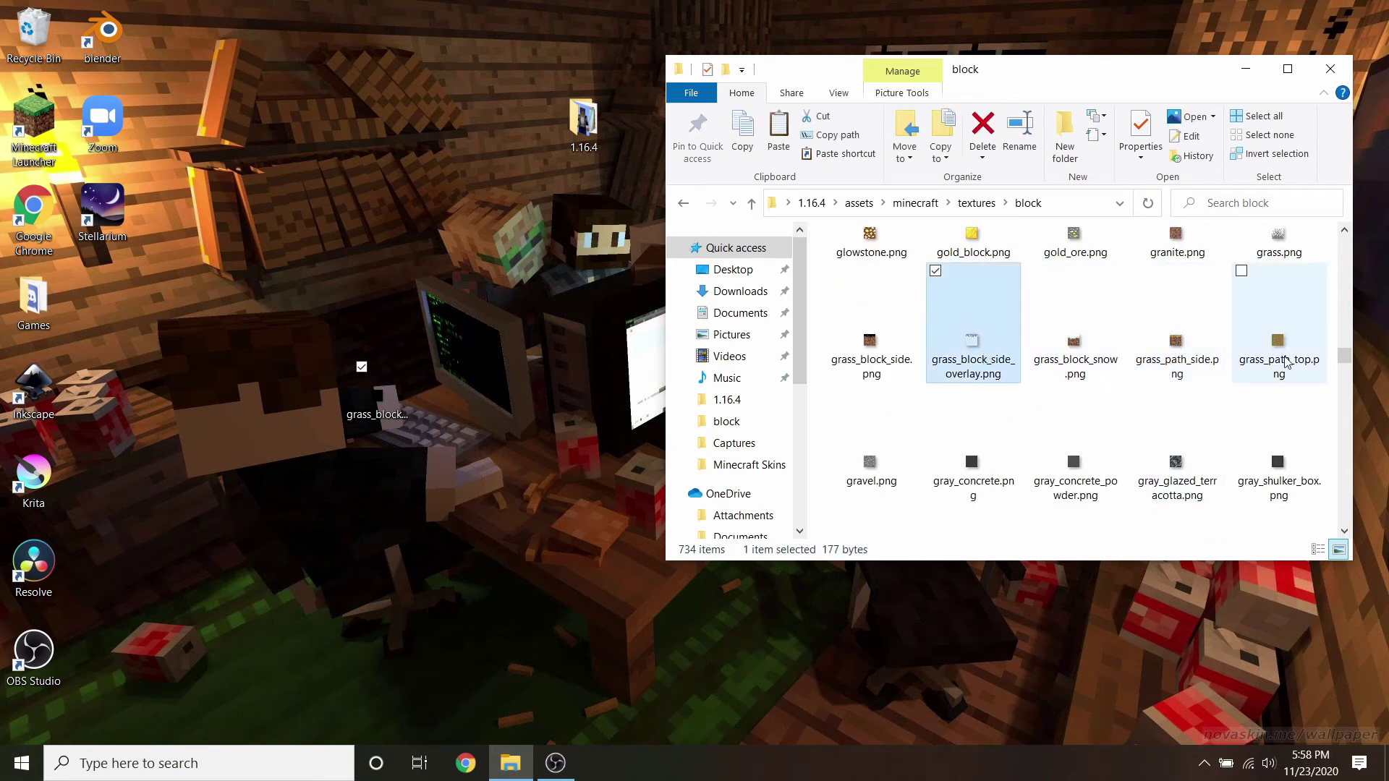
{"action": "left_click", "coordinate": [1176, 340]}
{"action": "left_click", "coordinate": [878, 345]}
{"action": "left_click", "coordinate": [973, 342]}
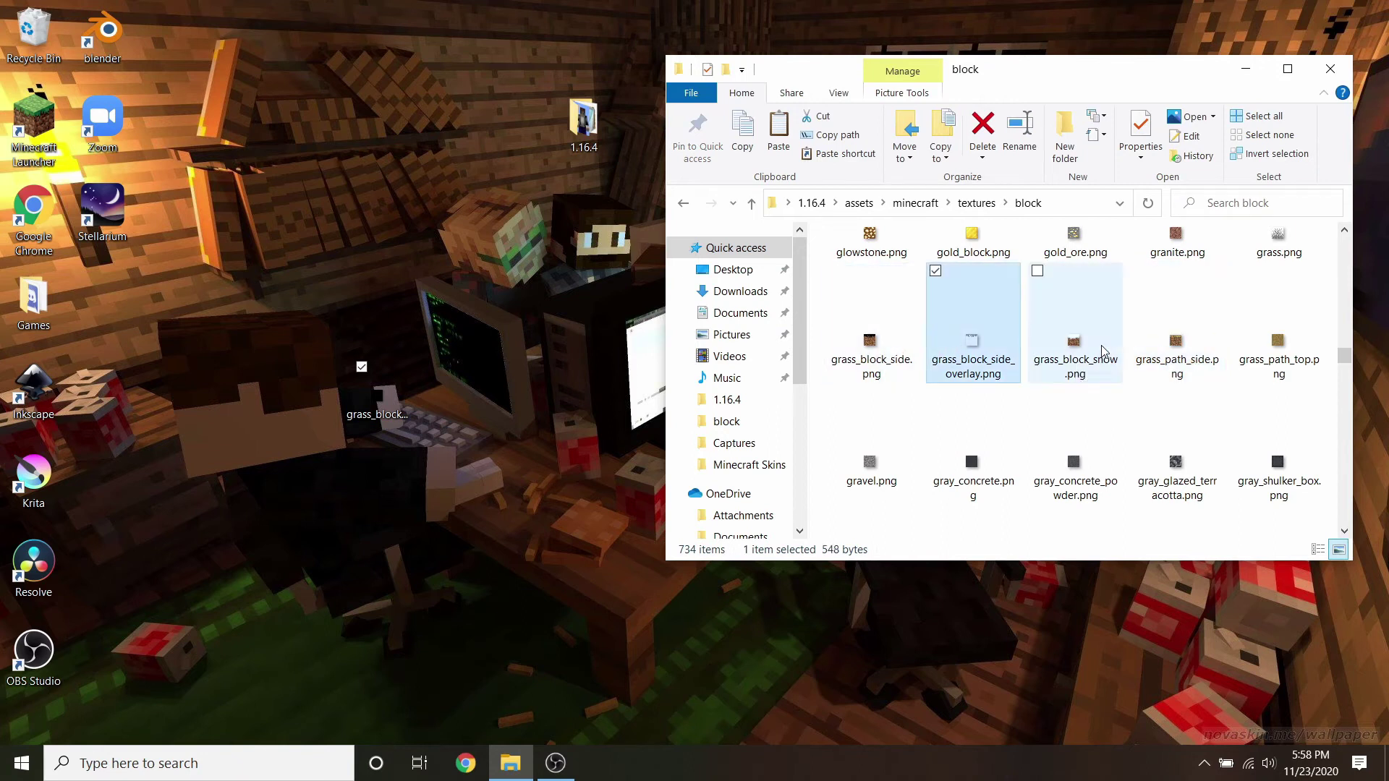
{"action": "scroll", "coordinate": [1191, 345], "scroll_direction": "up", "scroll_amount": 1}
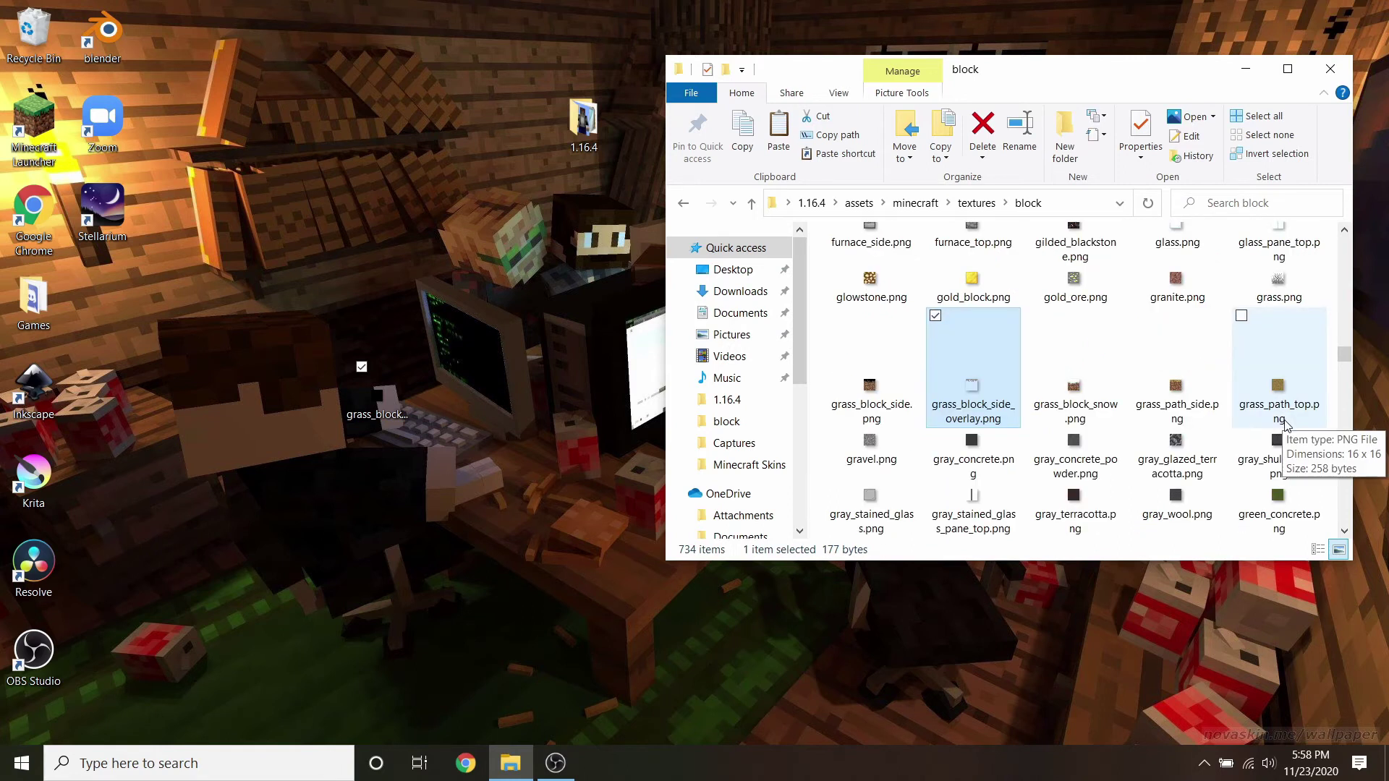
{"action": "left_click", "coordinate": [871, 445]}
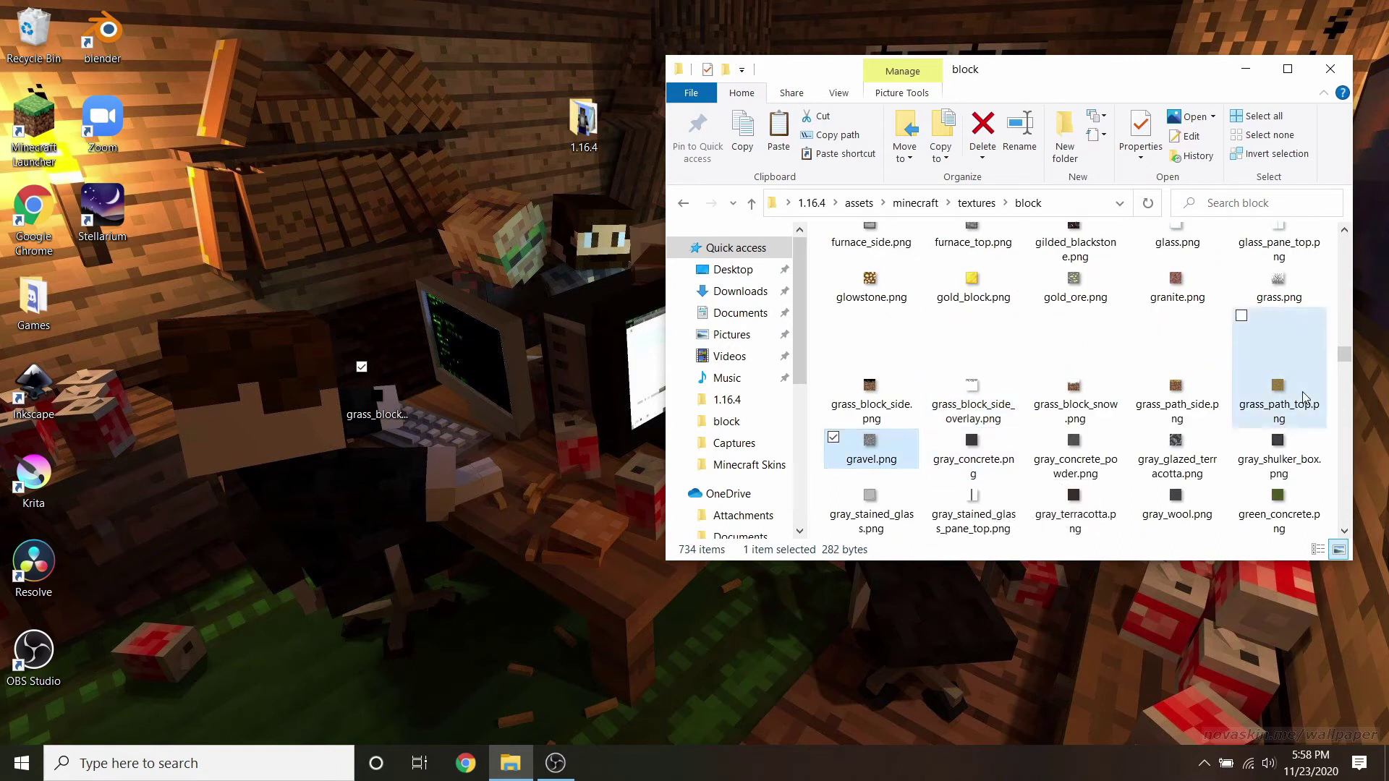
{"action": "left_click", "coordinate": [1198, 398]}
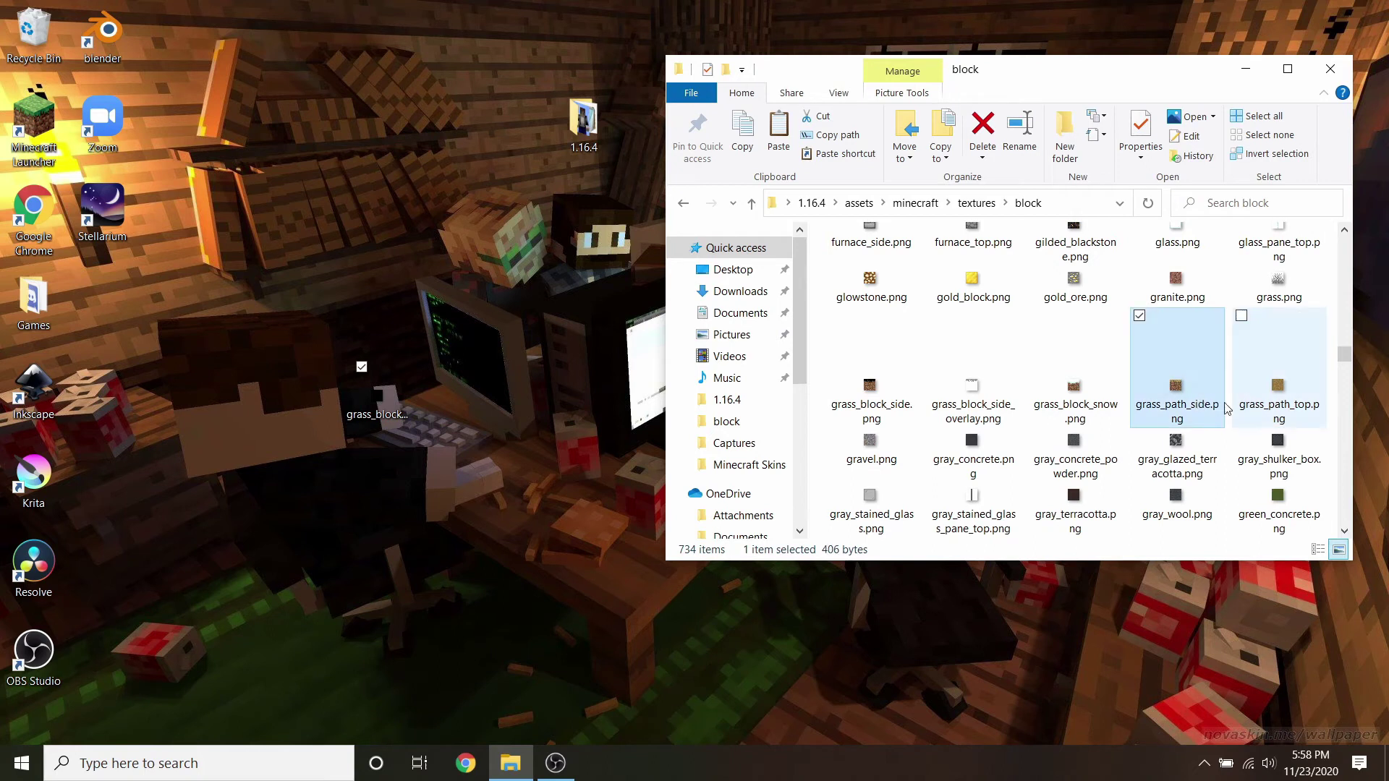
{"action": "left_click_drag", "start_coordinate": [376, 391], "coordinate": [908, 403]}
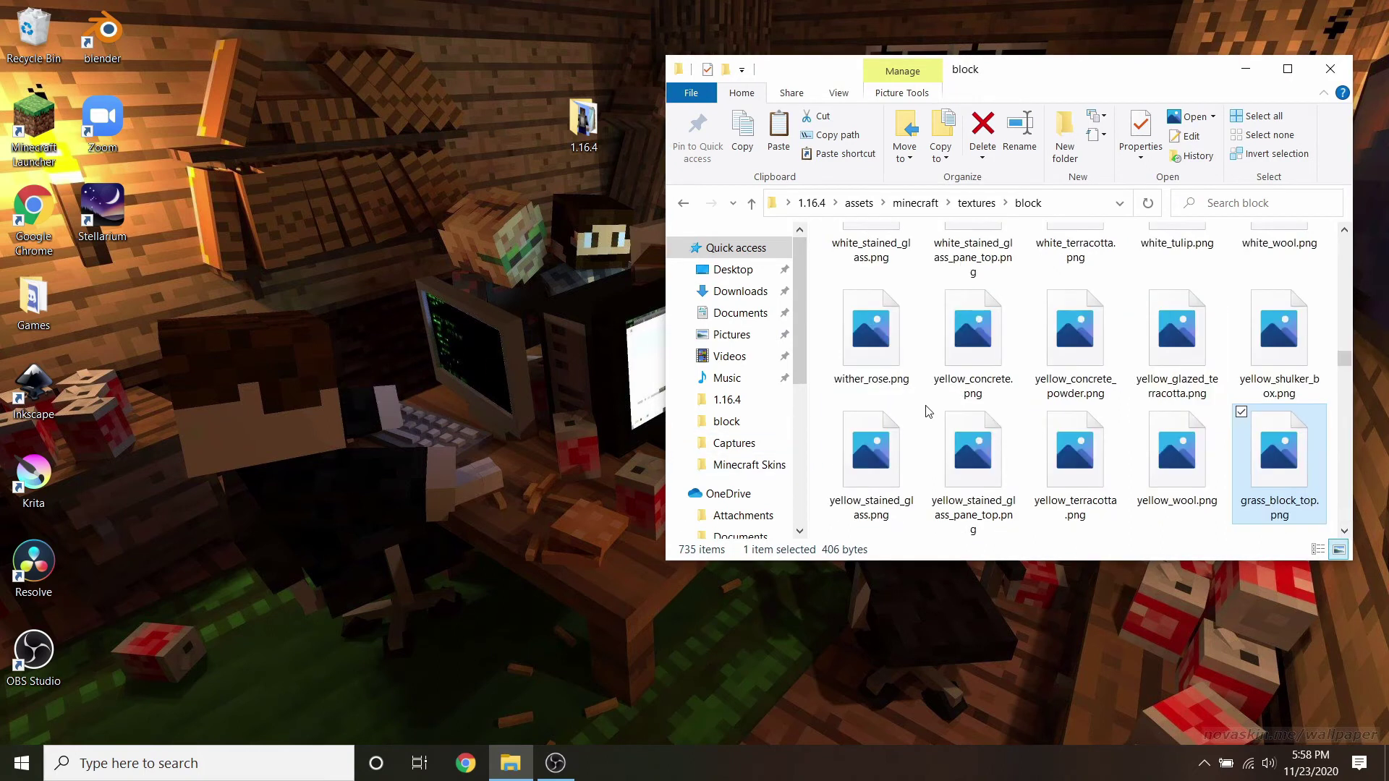
{"action": "left_click", "coordinate": [688, 206]}
{"action": "left_click", "coordinate": [688, 205]}
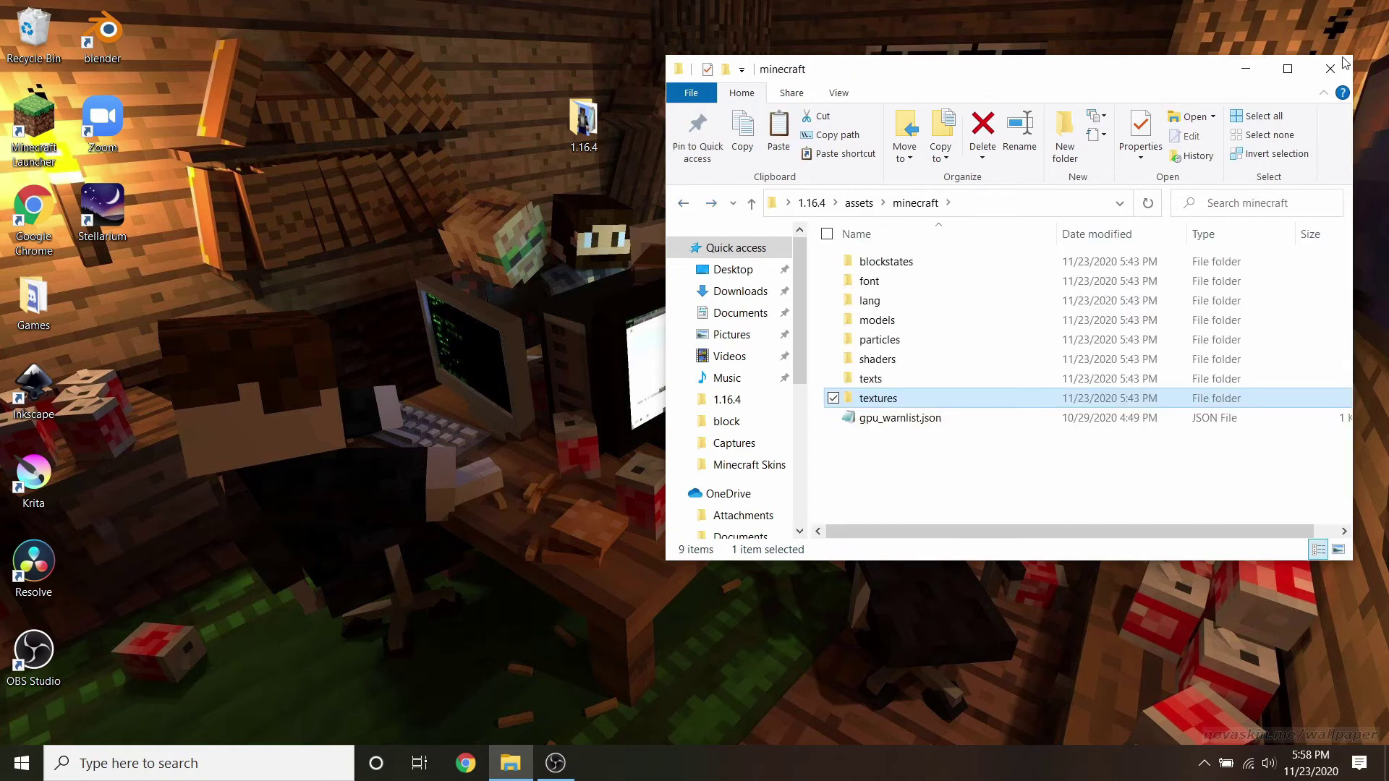
{"action": "key", "text": "super+d"}
Open the 1.16.4 folder and zip assets, pack.mcmeta and pack.png together.
{"action": "key", "text": "Return"}
{"action": "left_click_drag", "start_coordinate": [941, 387], "coordinate": [901, 246]}
{"action": "right_click", "coordinate": [913, 288]}
{"action": "mouse_move", "coordinate": [976, 354]}
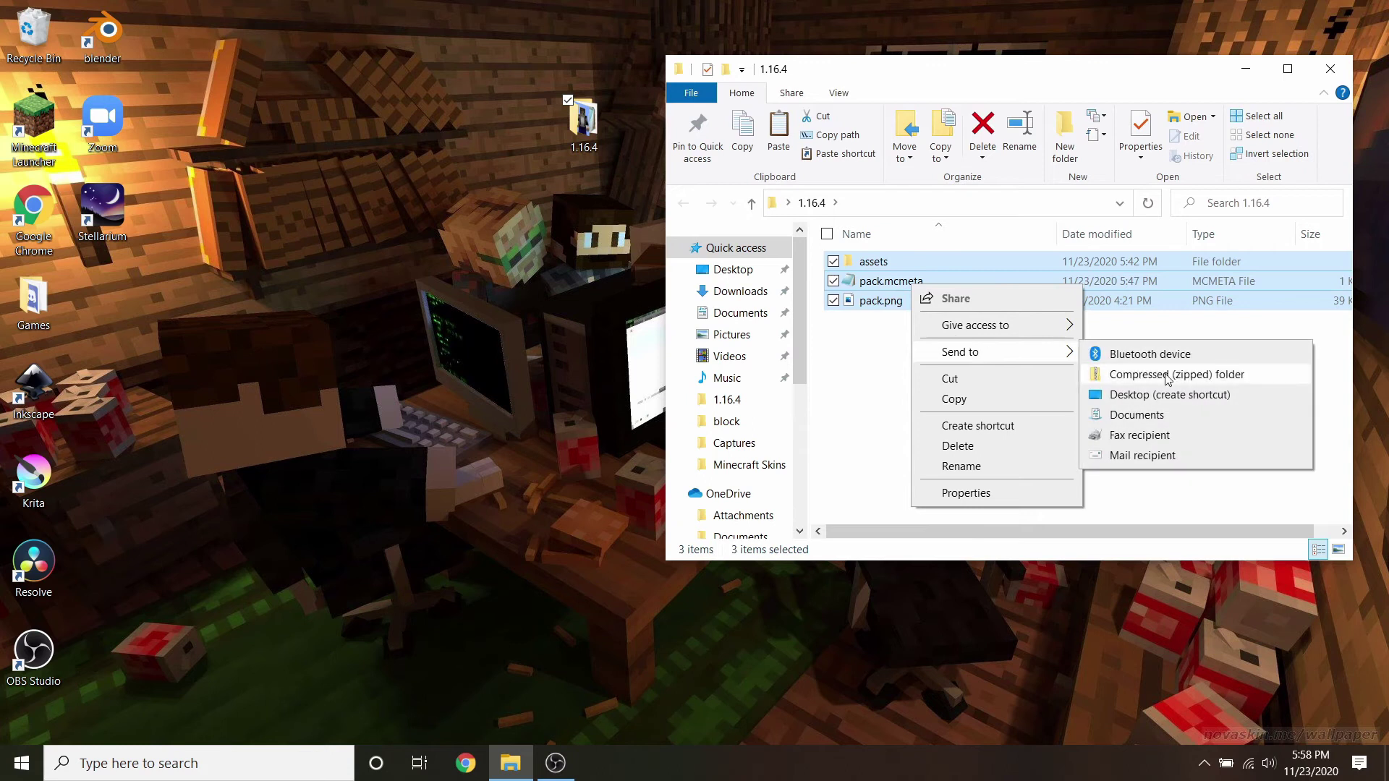
{"action": "left_click", "coordinate": [1150, 375]}
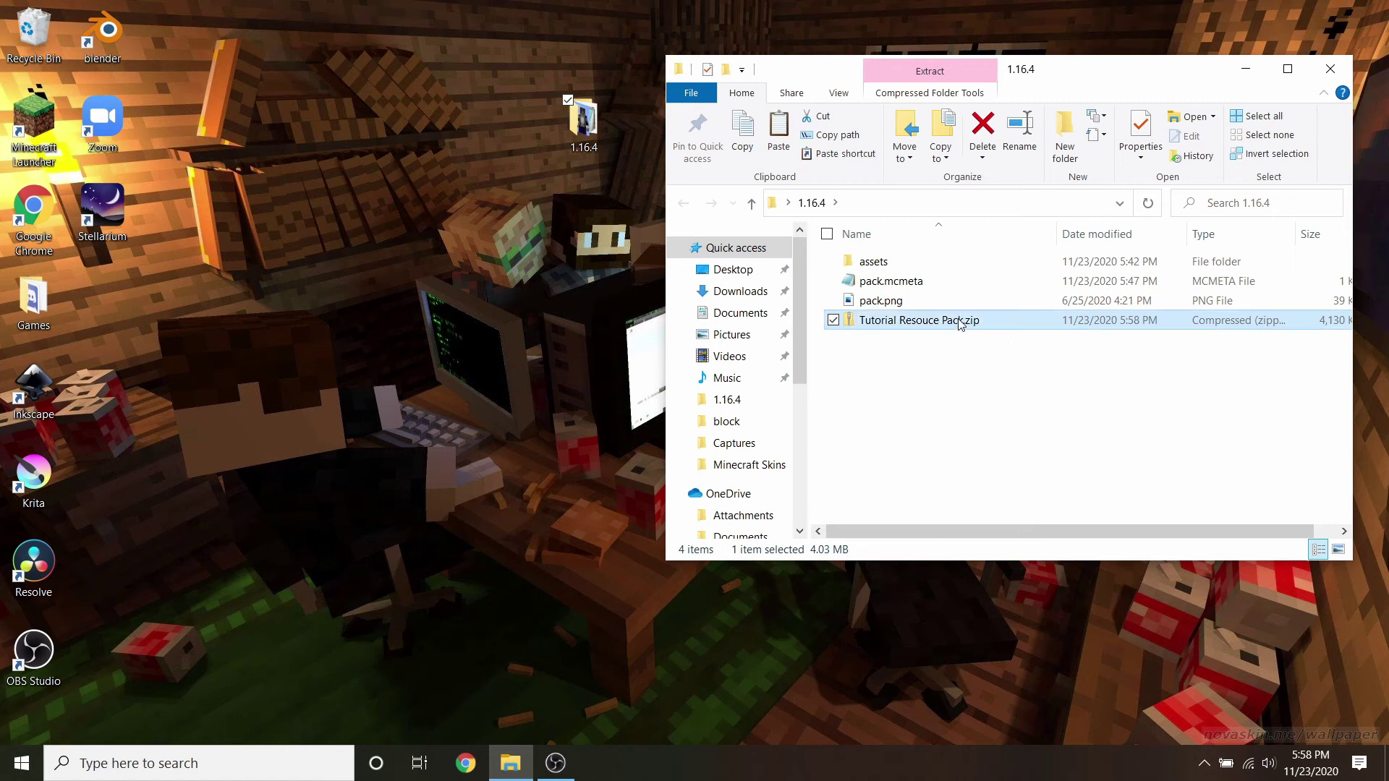
Rename the zip to Tutorial Resource Pack.zip and drag it onto the desktop.
{"action": "right_click", "coordinate": [950, 327]}
{"action": "left_click", "coordinate": [970, 654]}
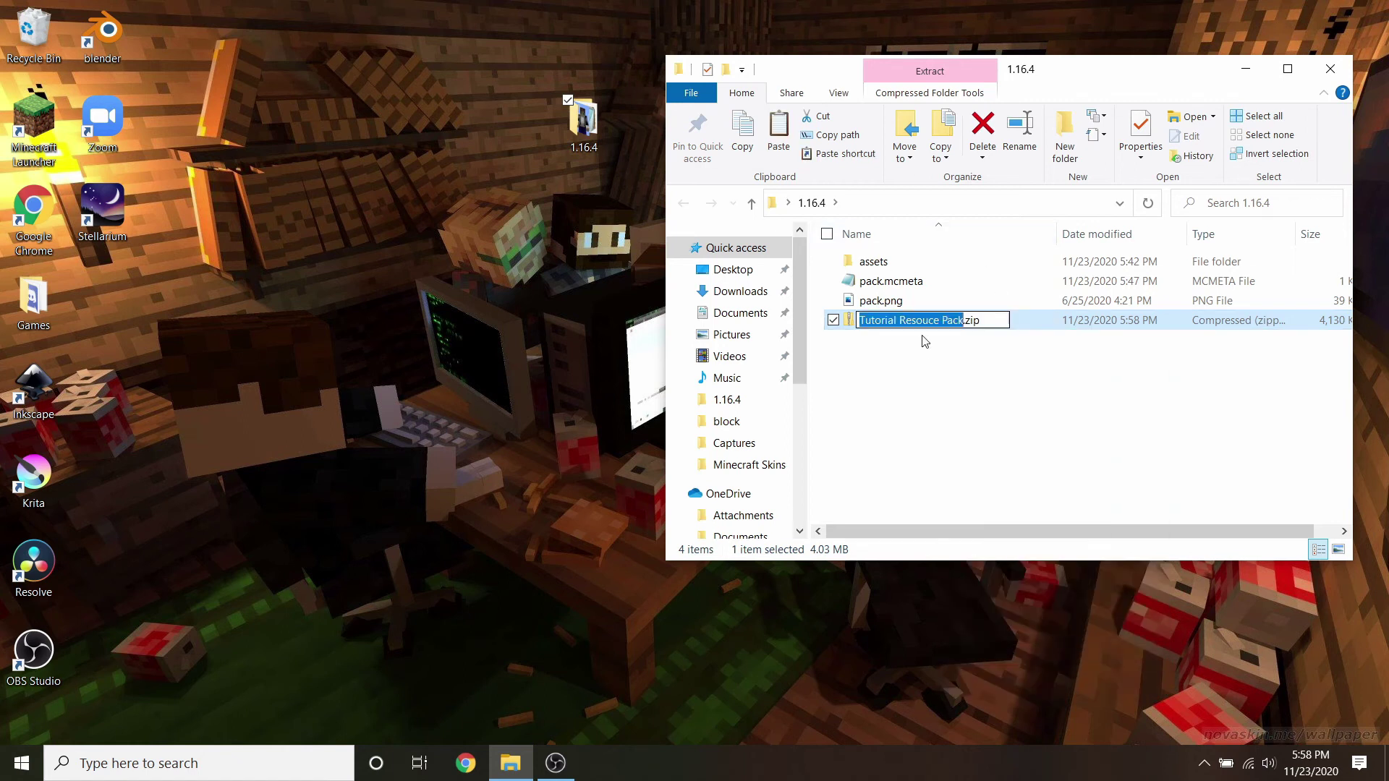
{"action": "left_click", "coordinate": [955, 398]}
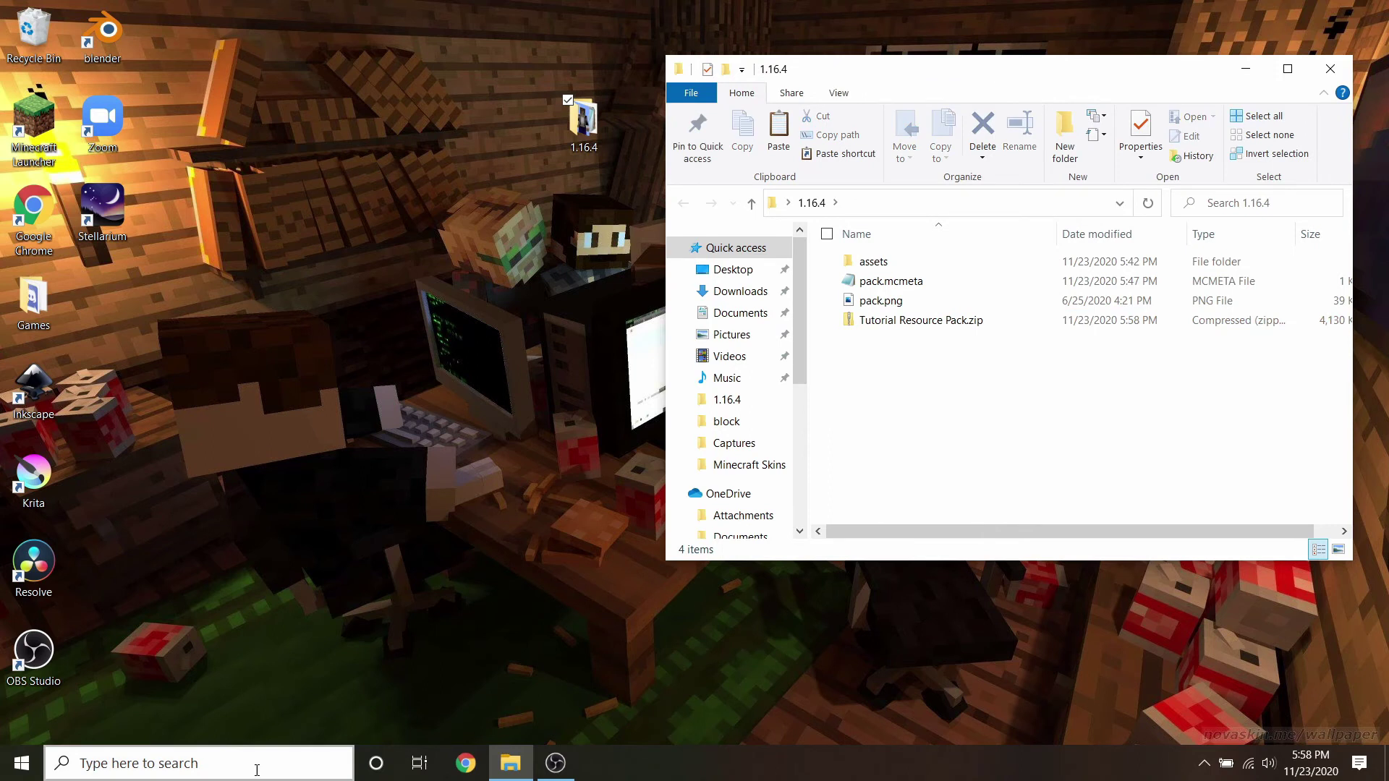
{"action": "left_click_drag", "start_coordinate": [926, 320], "coordinate": [585, 230]}
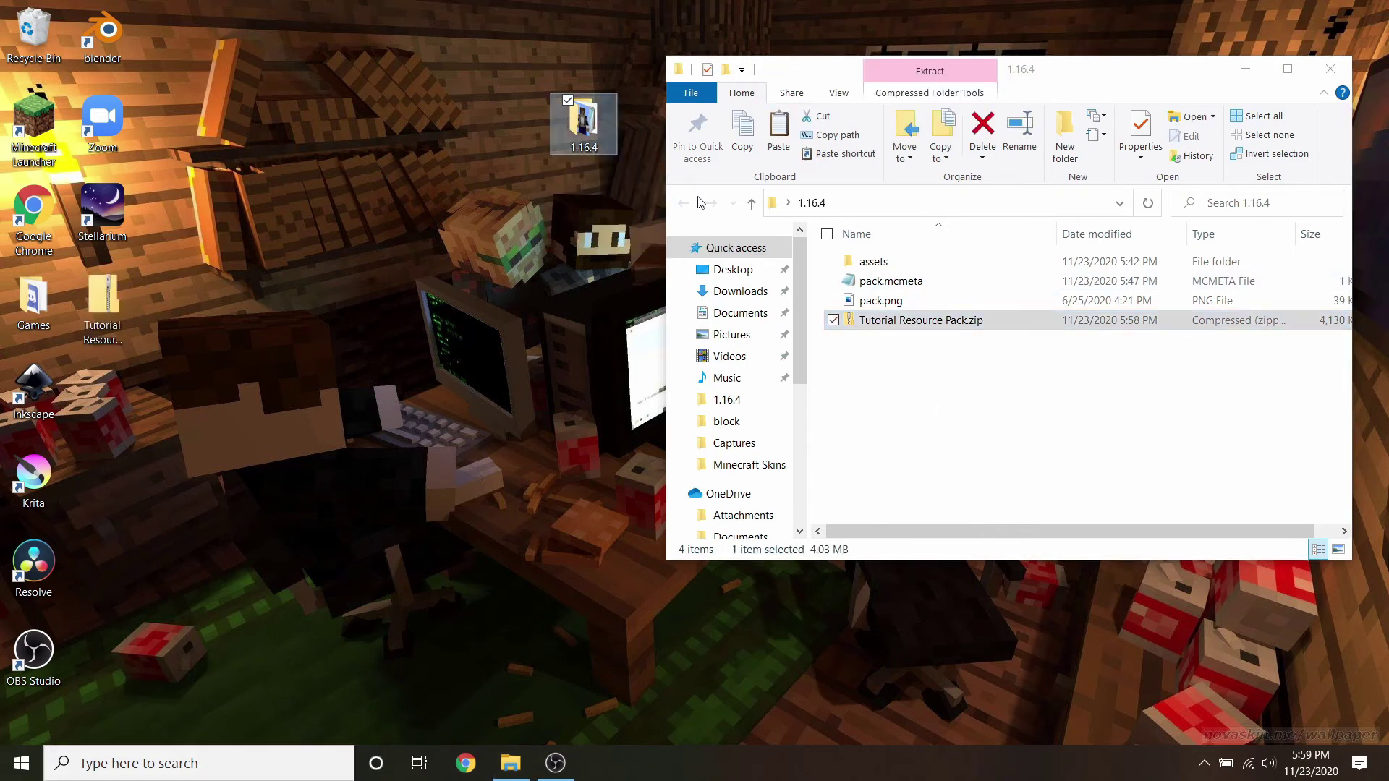
Close the 1.16.4 window and open the %appdata% Roaming folder via Windows search.
{"action": "left_click", "coordinate": [1330, 70]}
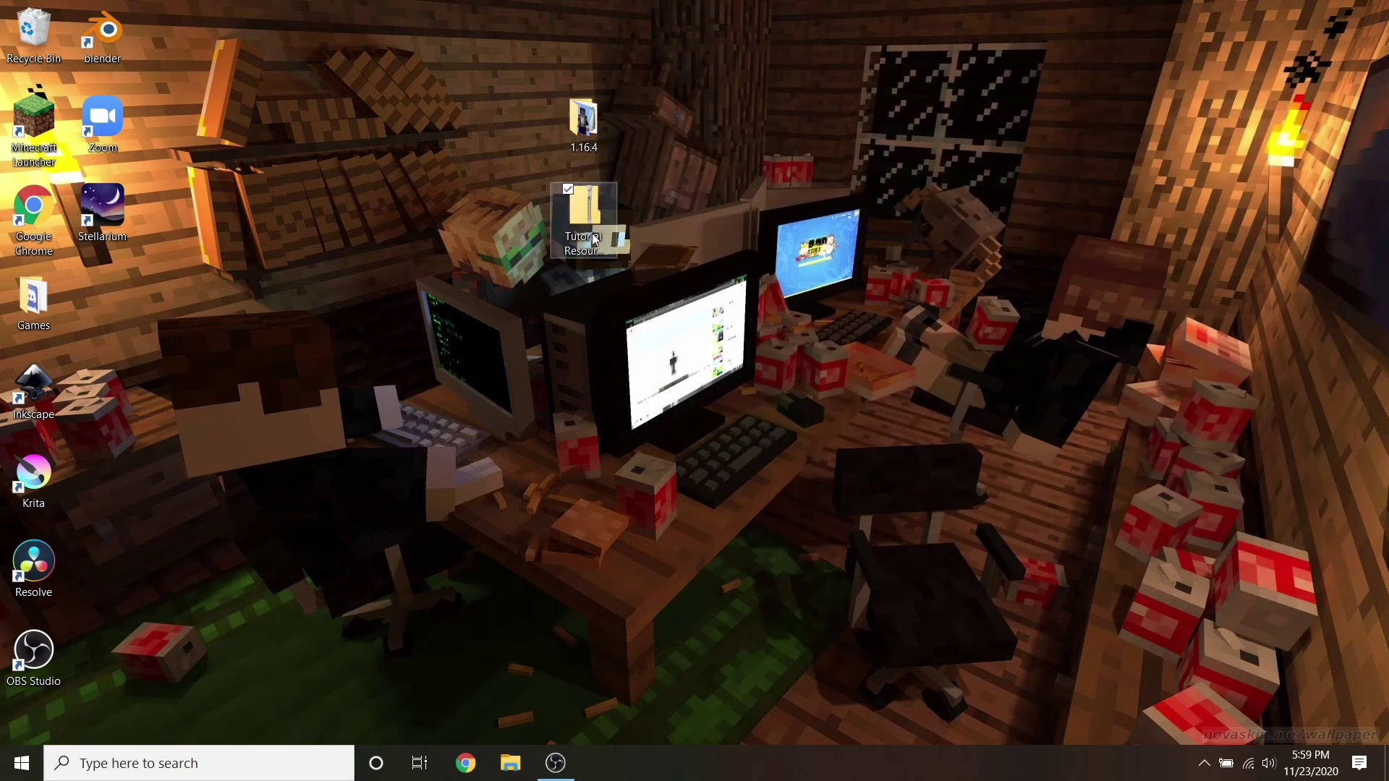
{"action": "left_click", "coordinate": [199, 763]}
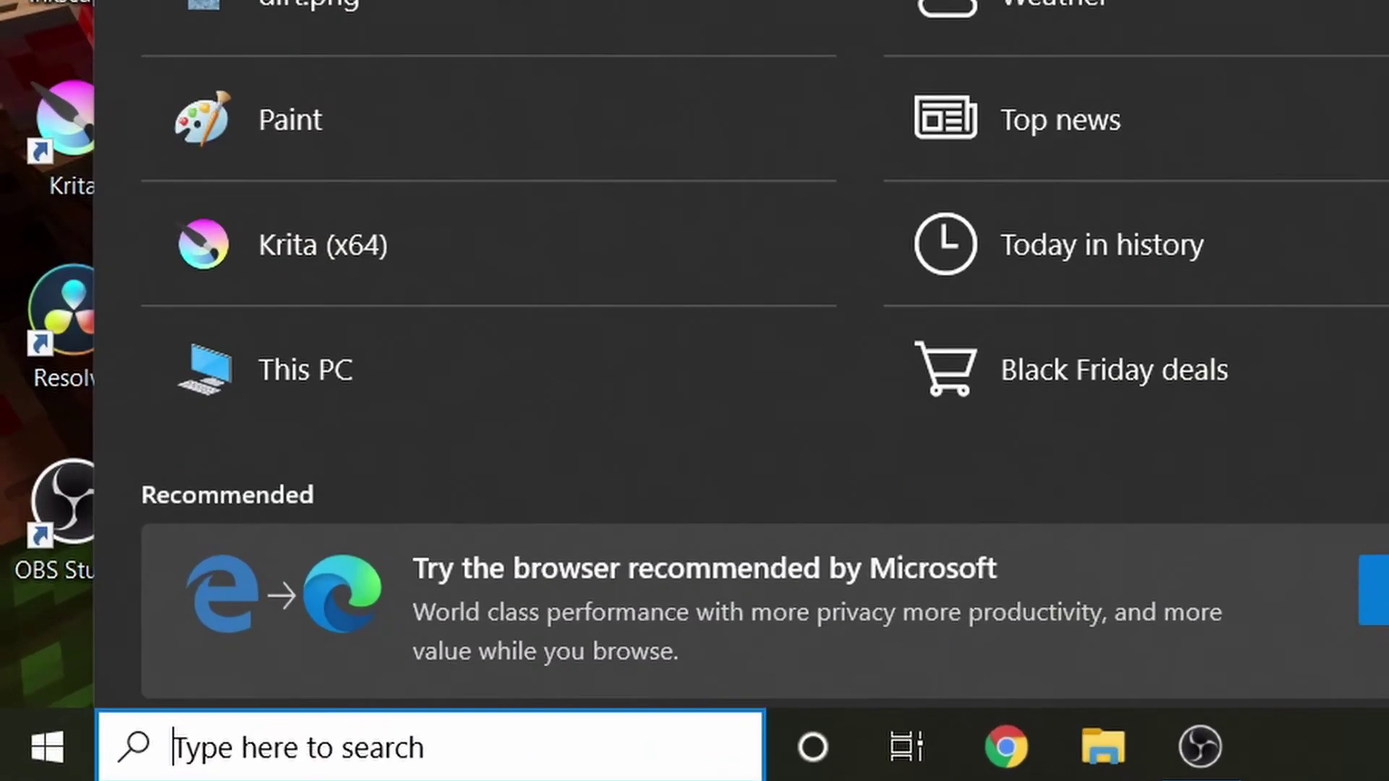
{"action": "type", "text": "%"}
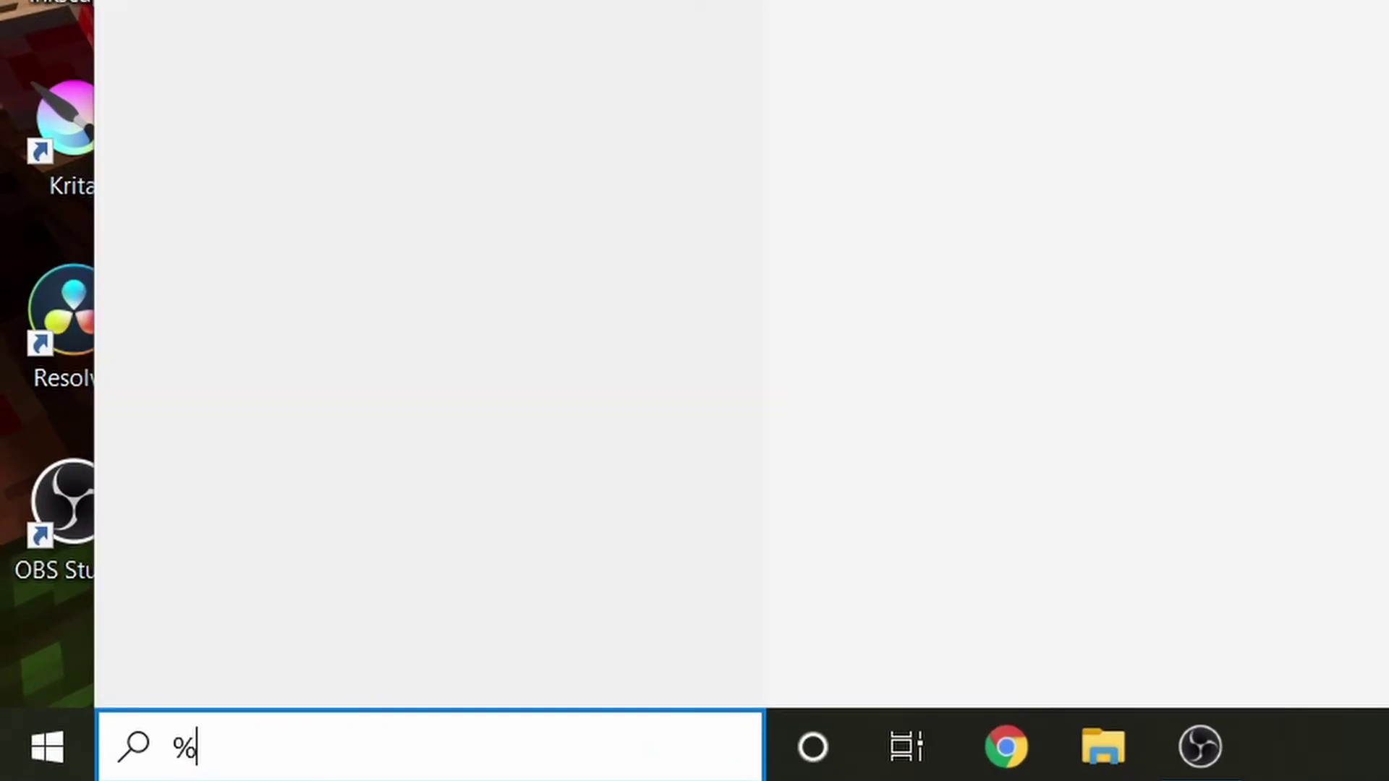
{"action": "type", "text": "appdata%"}
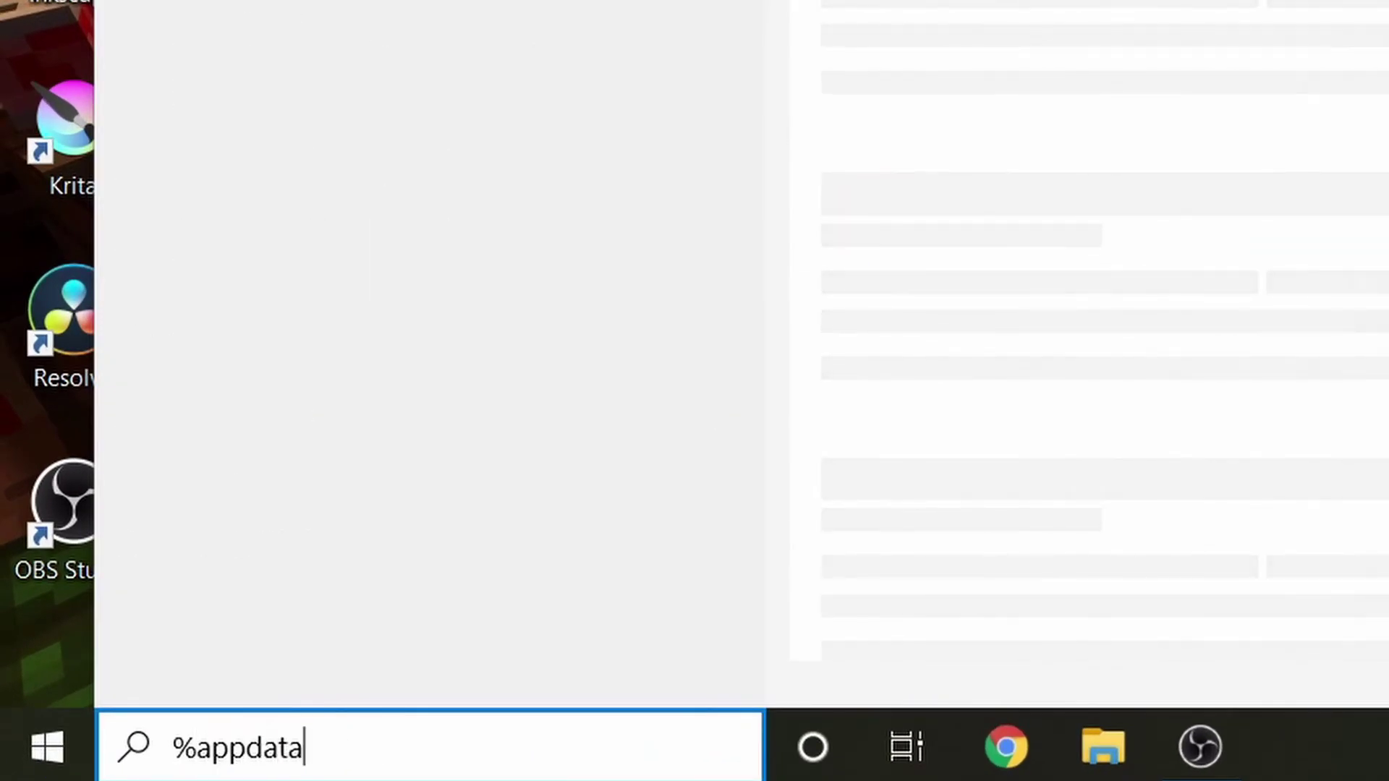
{"action": "key", "text": "Return"}
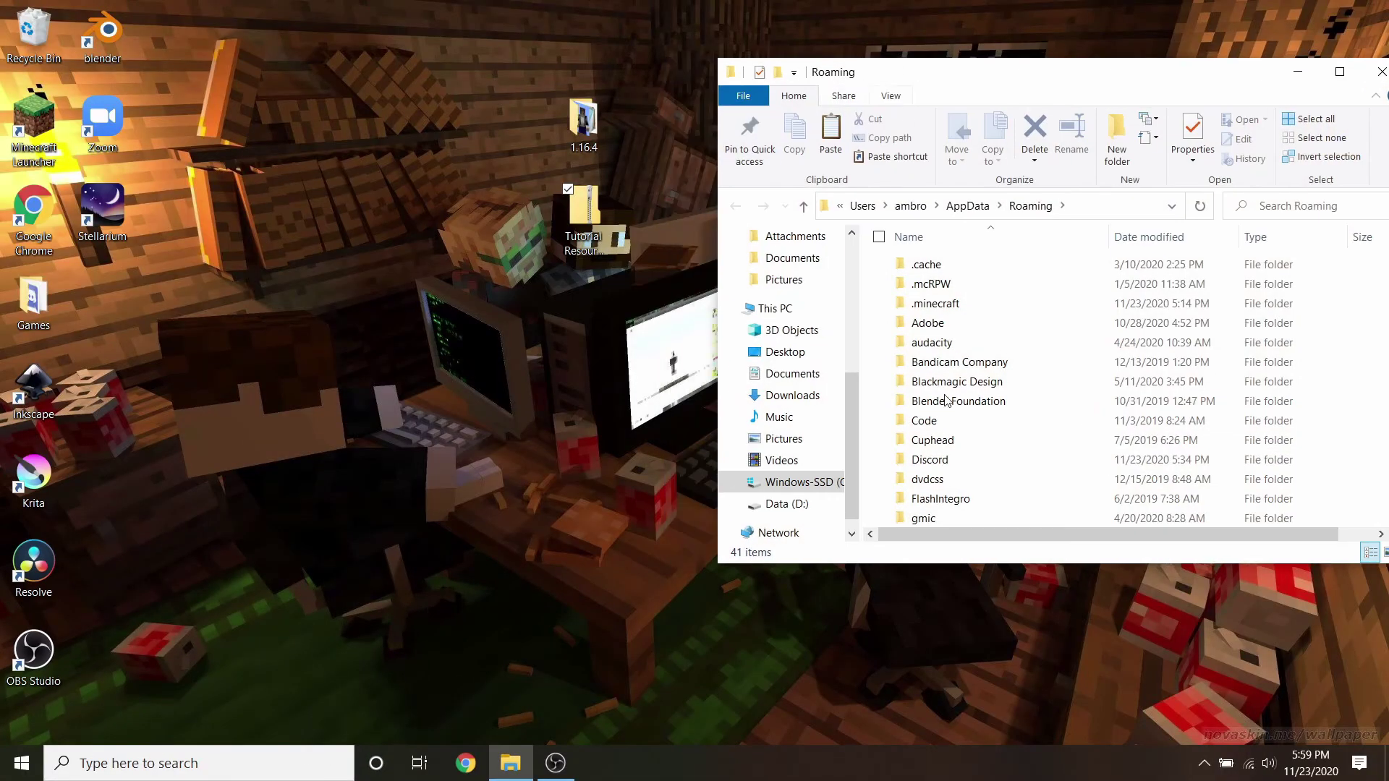
Drag Tutorial Resource Pack.zip into .minecraft\resourcepacks, then close the window.
{"action": "double_click", "coordinate": [951, 303]}
{"action": "scroll", "coordinate": [964, 371], "scroll_direction": "down", "scroll_amount": 3}
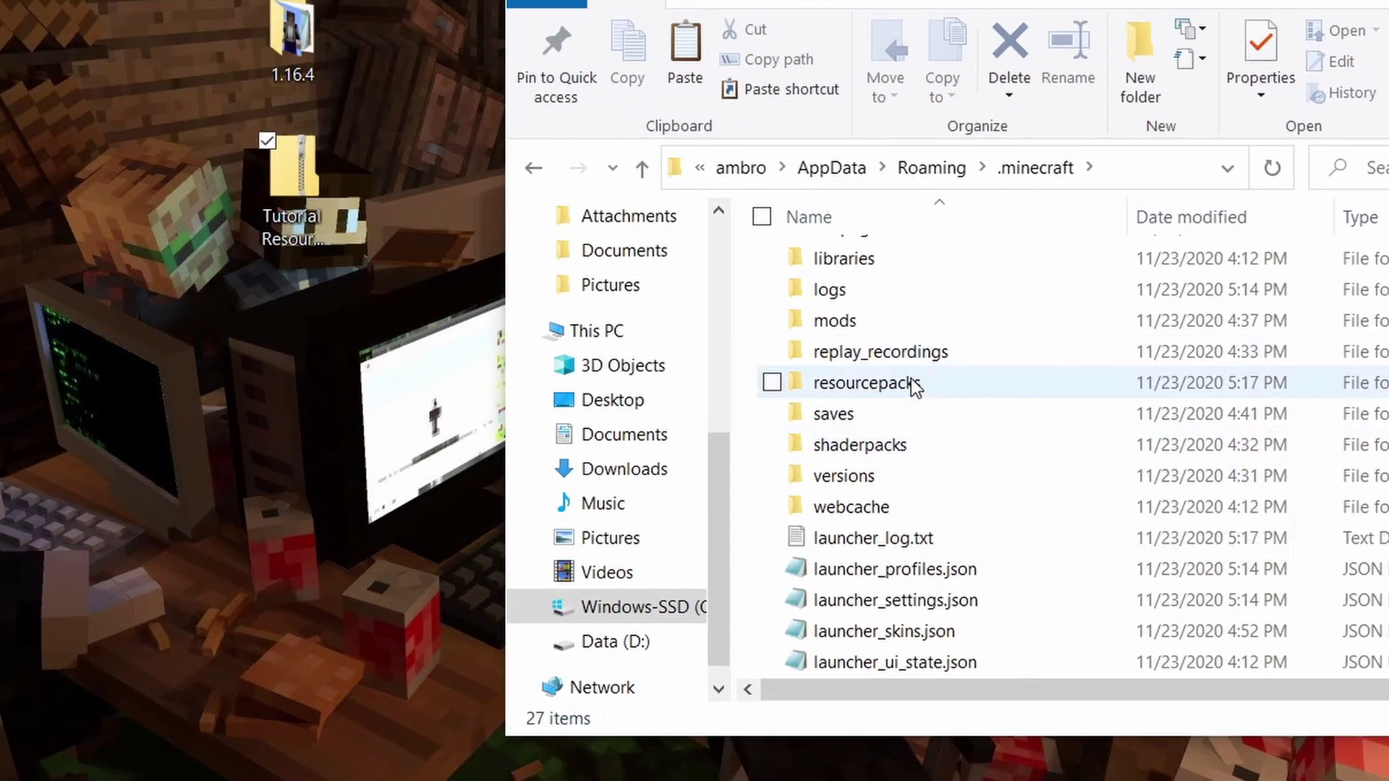
{"action": "double_click", "coordinate": [925, 389]}
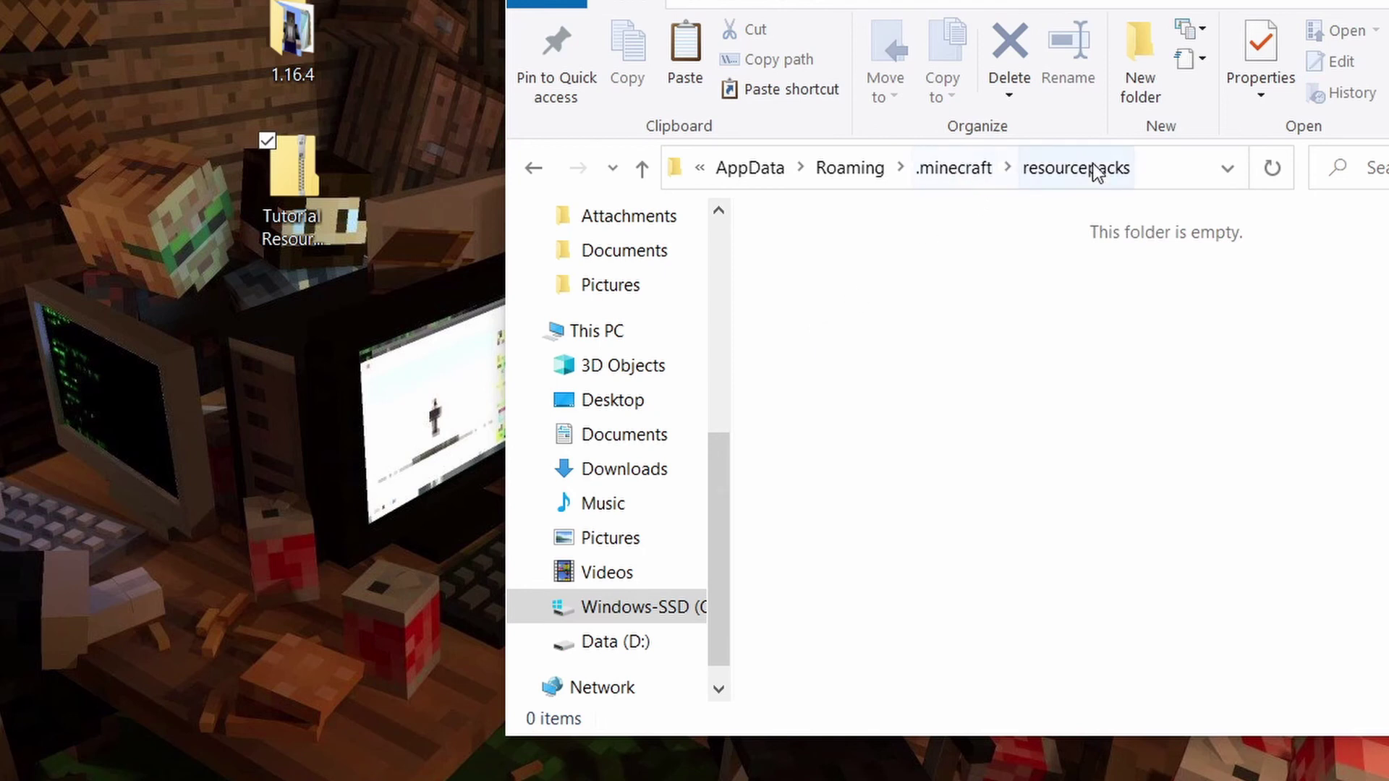
{"action": "left_click_drag", "start_coordinate": [273, 233], "coordinate": [885, 387]}
{"action": "left_click", "coordinate": [956, 401]}
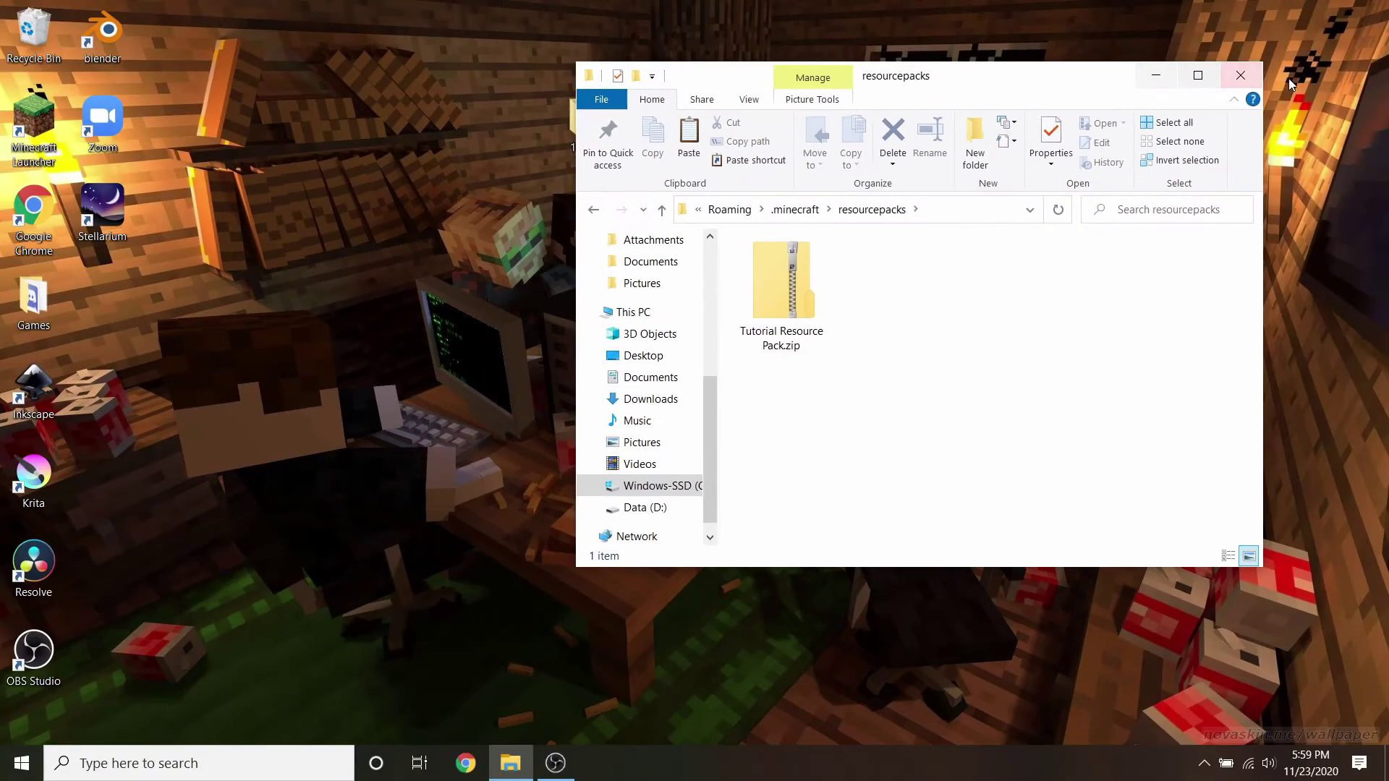
{"action": "left_click", "coordinate": [1258, 80]}
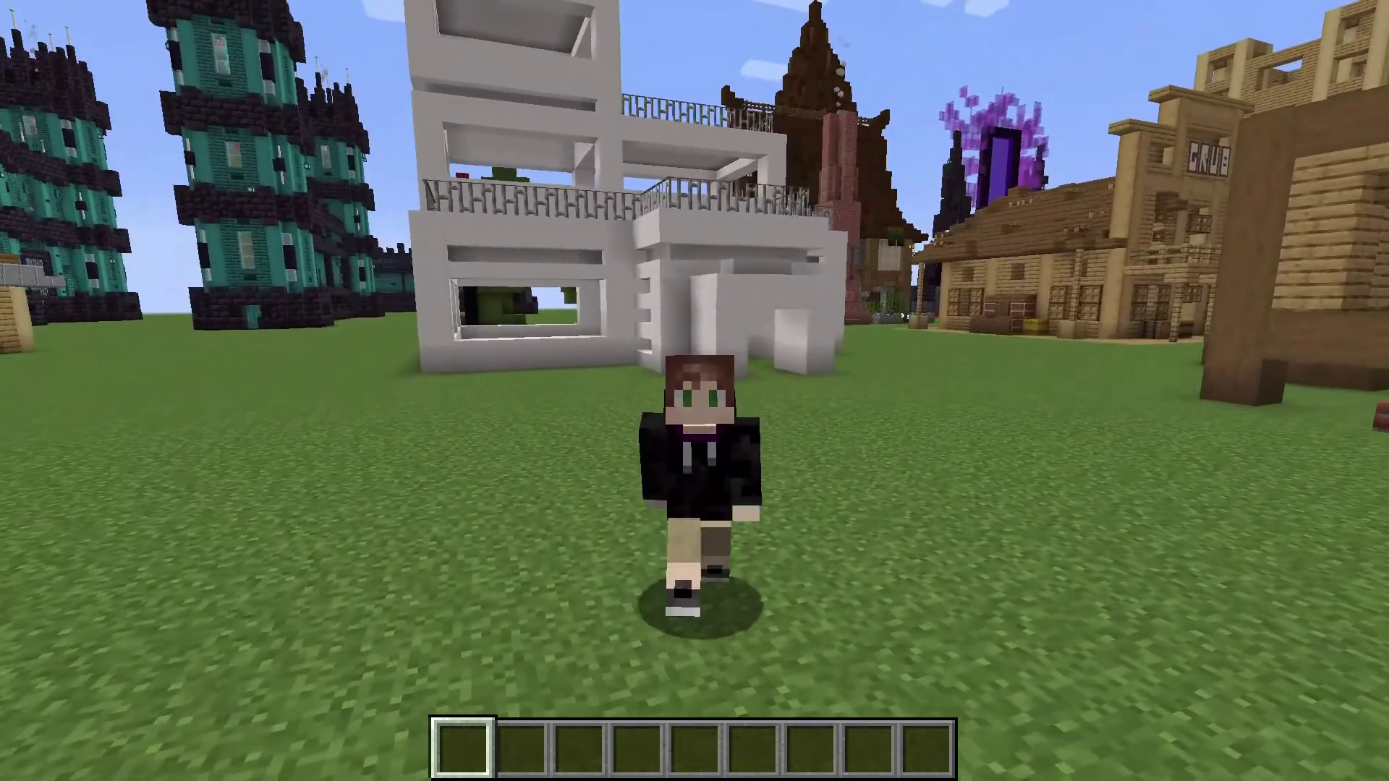
Switch to first-person view, walk toward the white wall, and open the game Options.
{"action": "key", "text": "F5"}
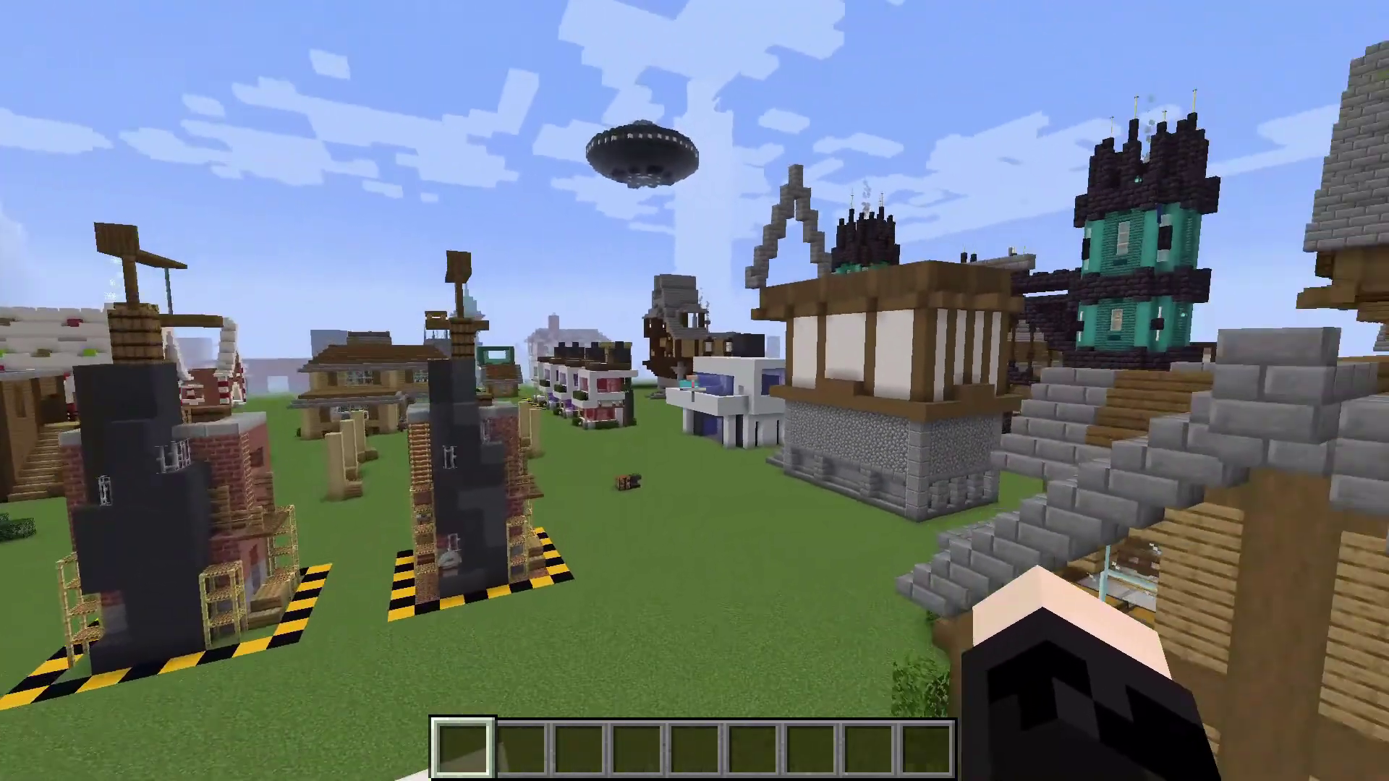
{"action": "key", "text": "w"}
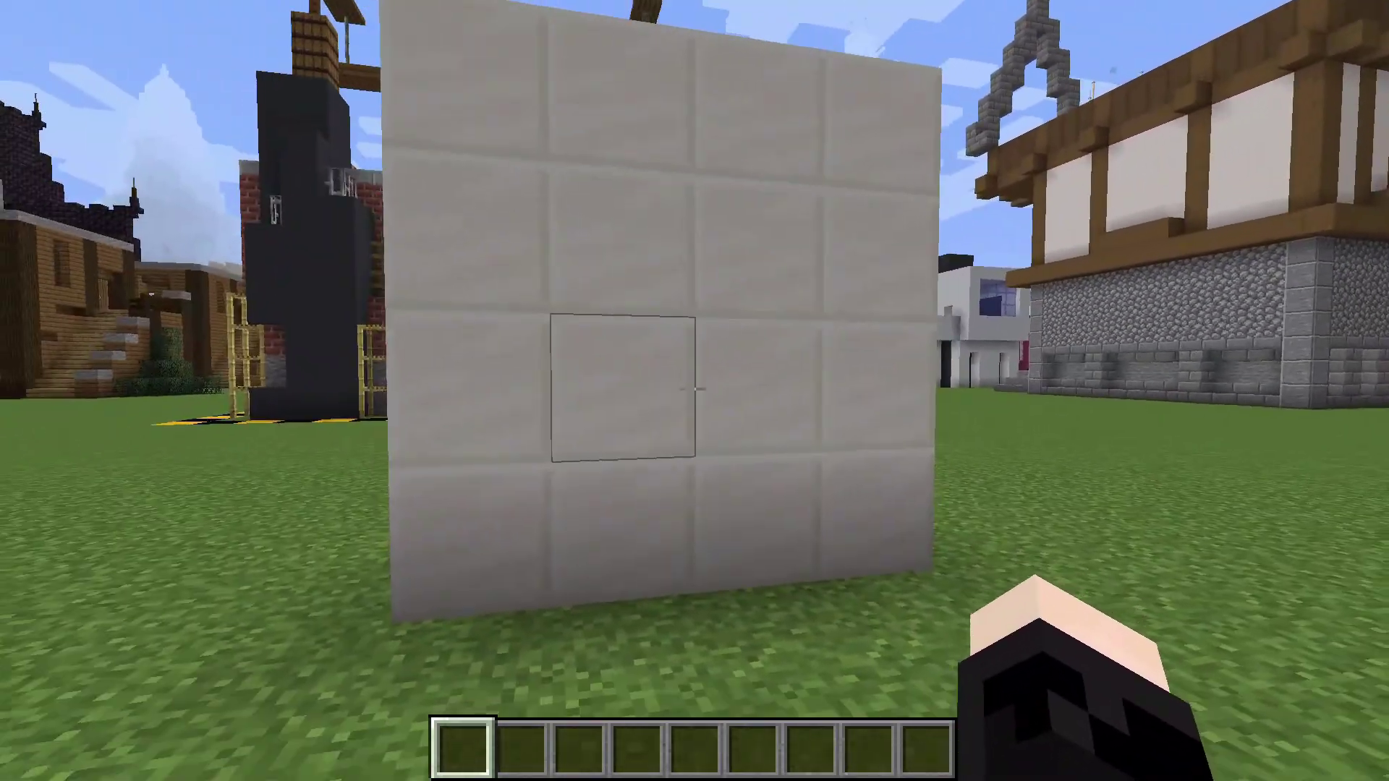
{"action": "key", "text": "Escape"}
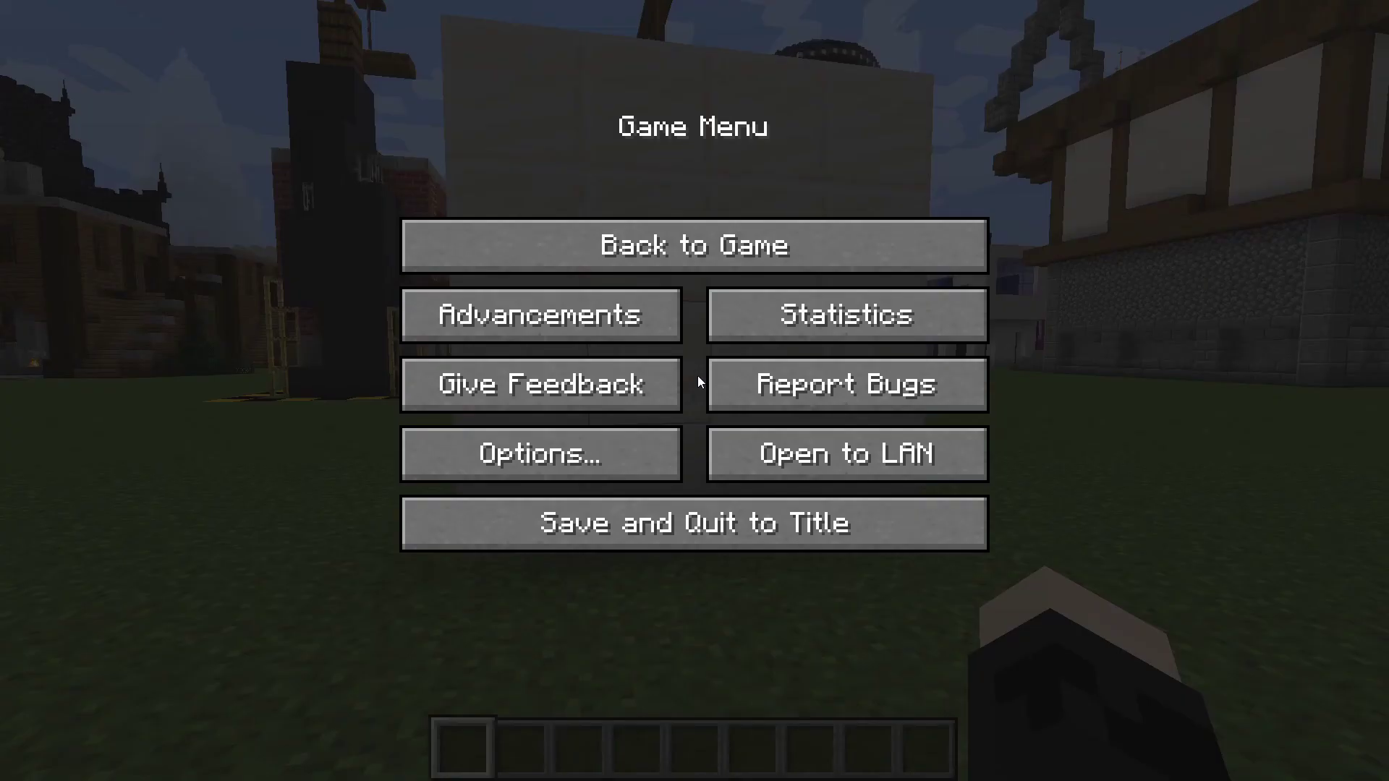
{"action": "left_click", "coordinate": [531, 453]}
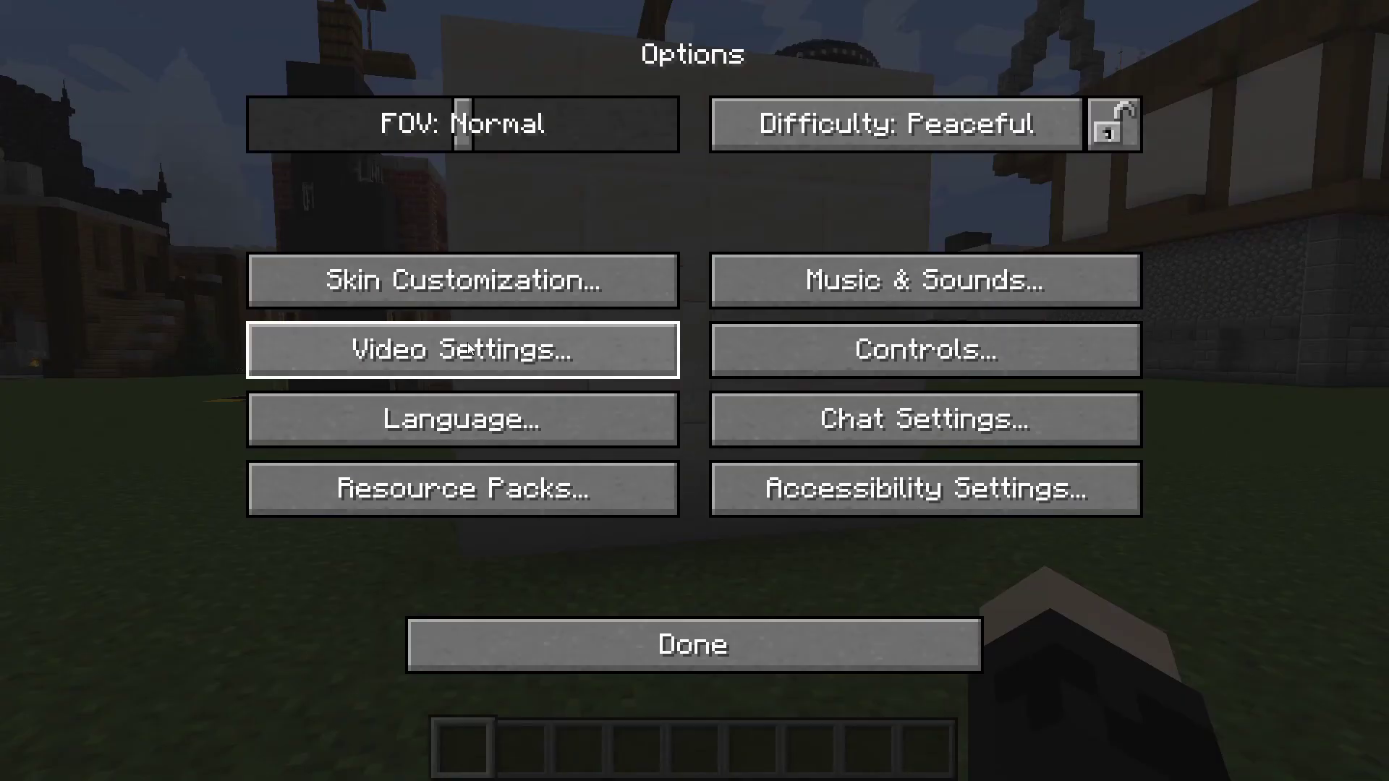
Move Tutorial Resource Pack.zip into Selected above Default and reload resources.
{"action": "left_click", "coordinate": [398, 496]}
{"action": "mouse_move", "coordinate": [229, 195]}
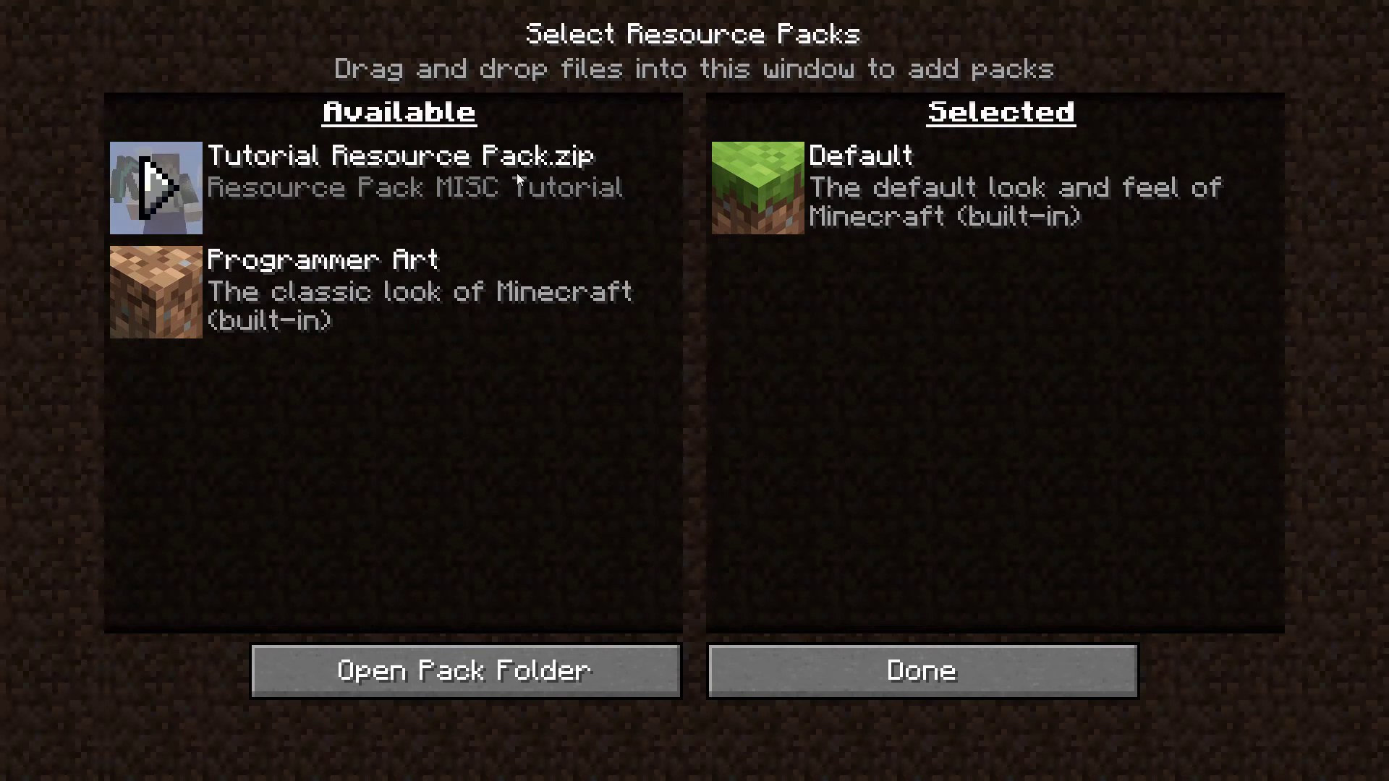
{"action": "left_click", "coordinate": [164, 190]}
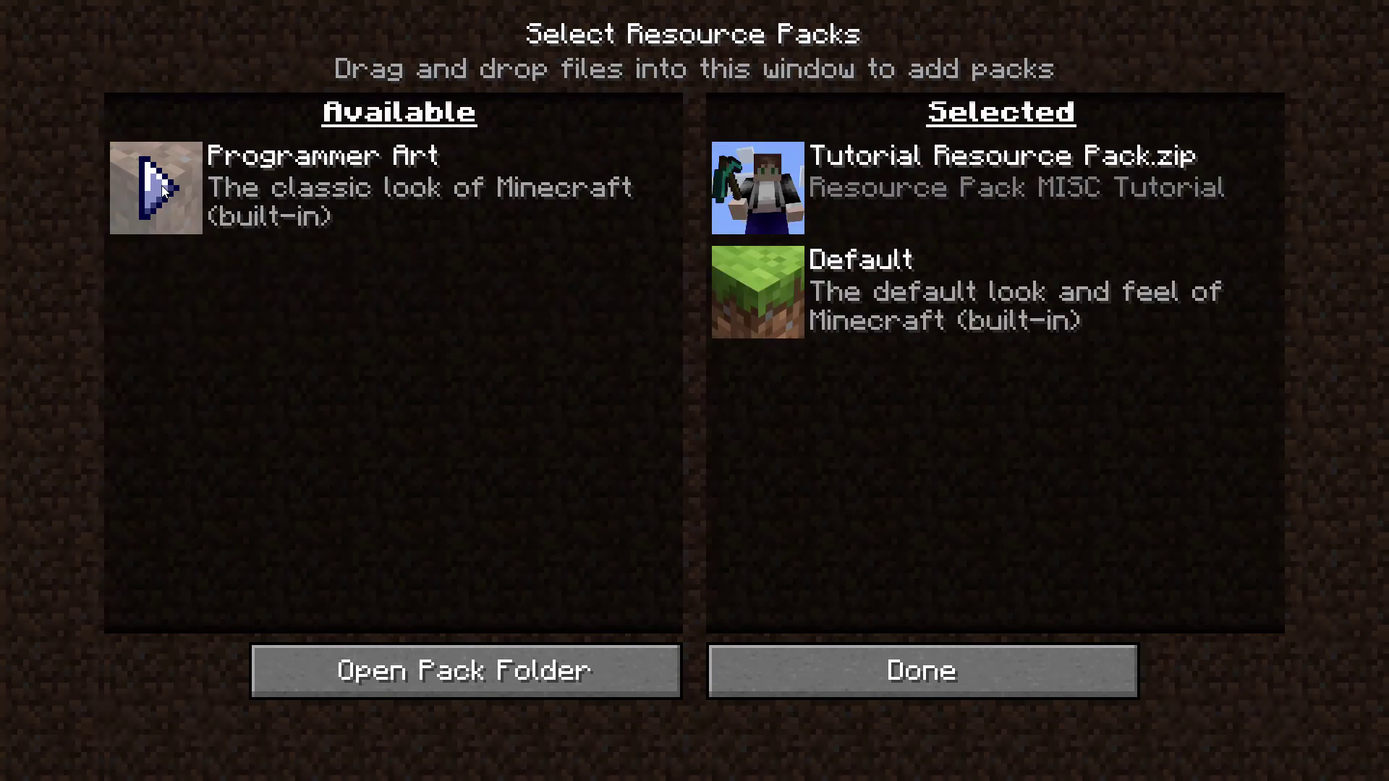
{"action": "left_click", "coordinate": [858, 670]}
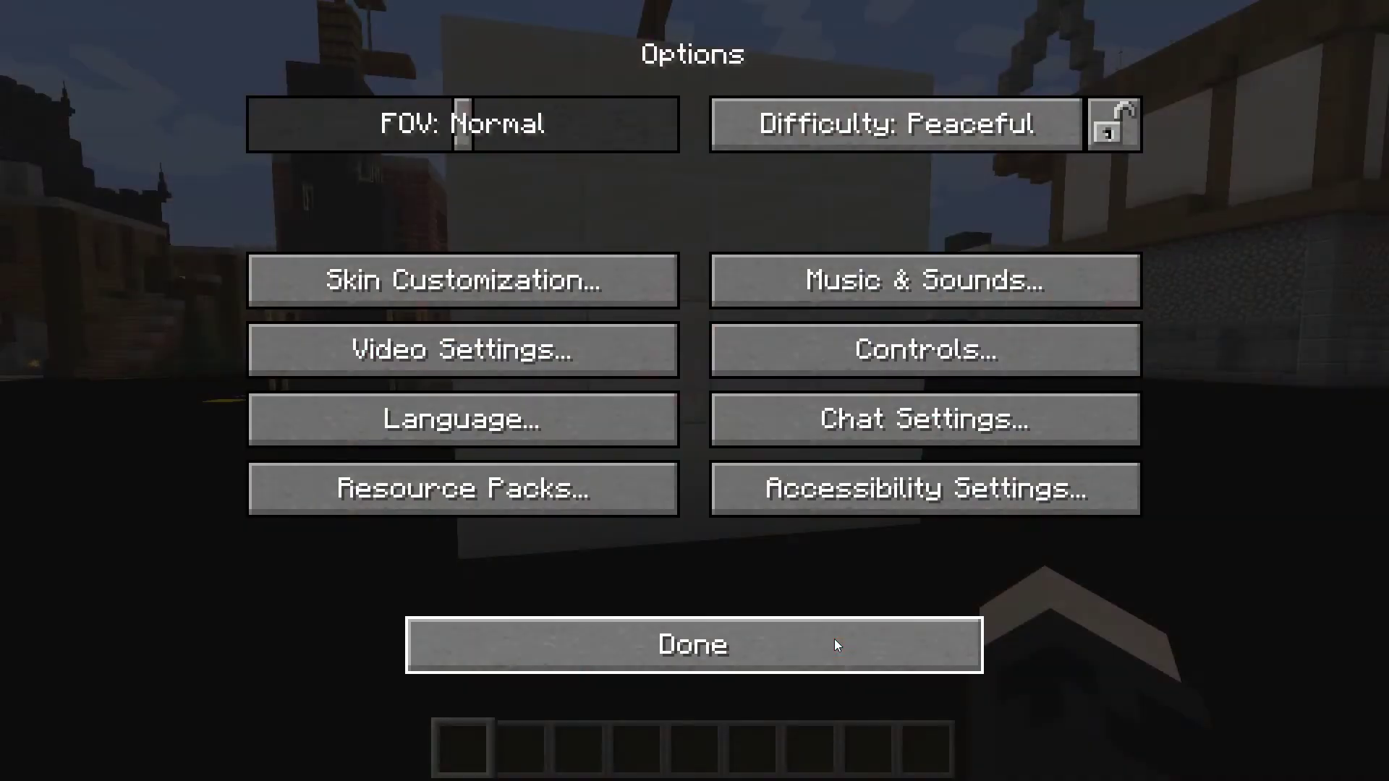
Return to the world and place a picked Grass Block on the black ground.
{"action": "left_click", "coordinate": [835, 639]}
{"action": "key", "text": "Escape"}
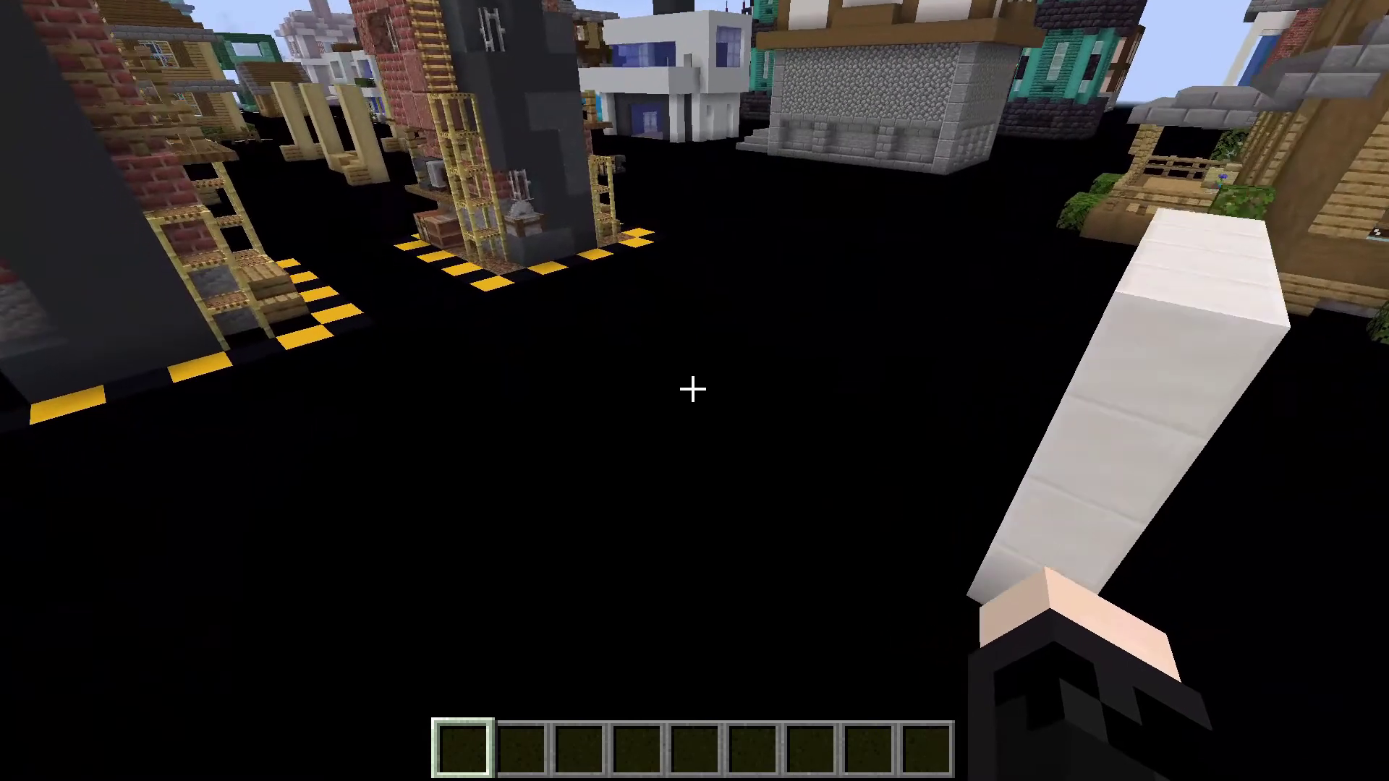
{"action": "middle_click", "coordinate": [693, 389]}
{"action": "right_click", "coordinate": [693, 389]}
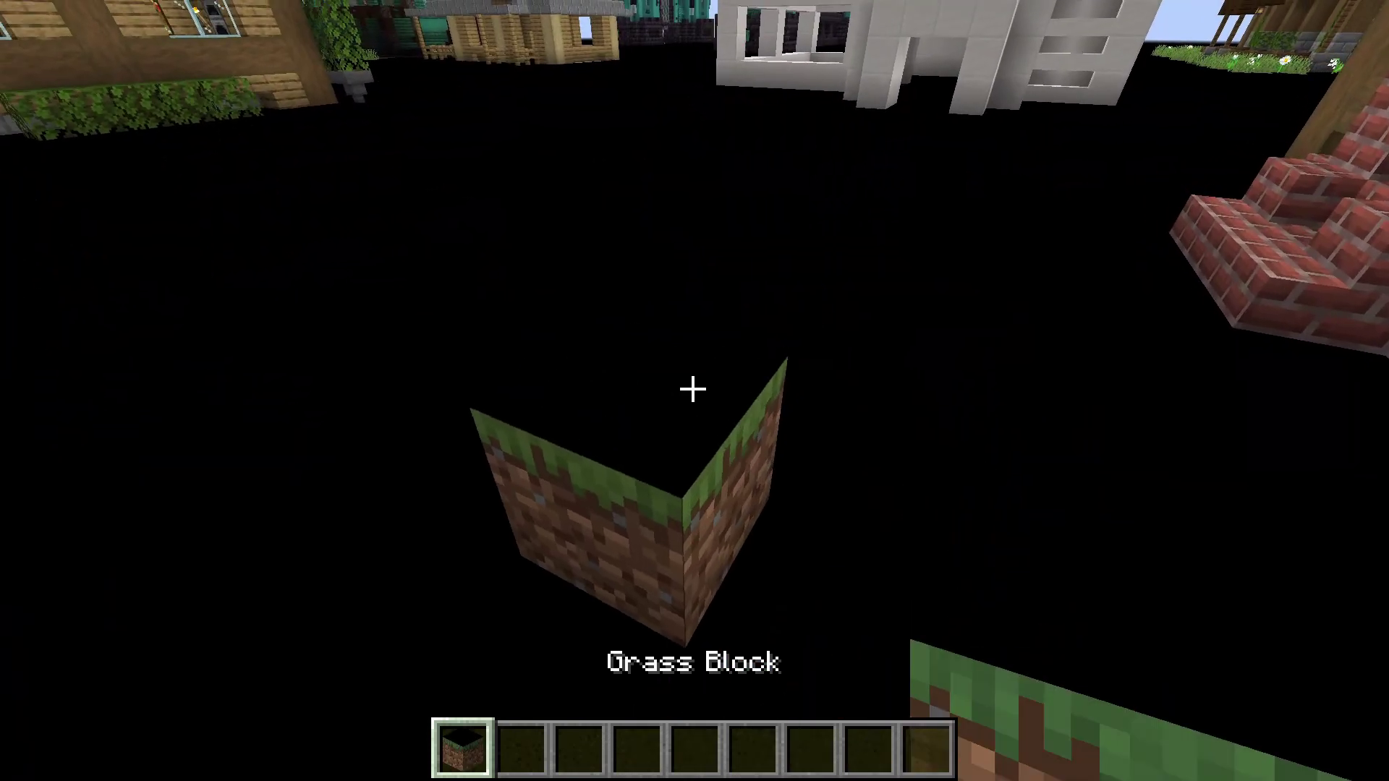
Walk up to the Grass Block, then back away to view its texture from farther.
{"action": "key", "text": "w"}
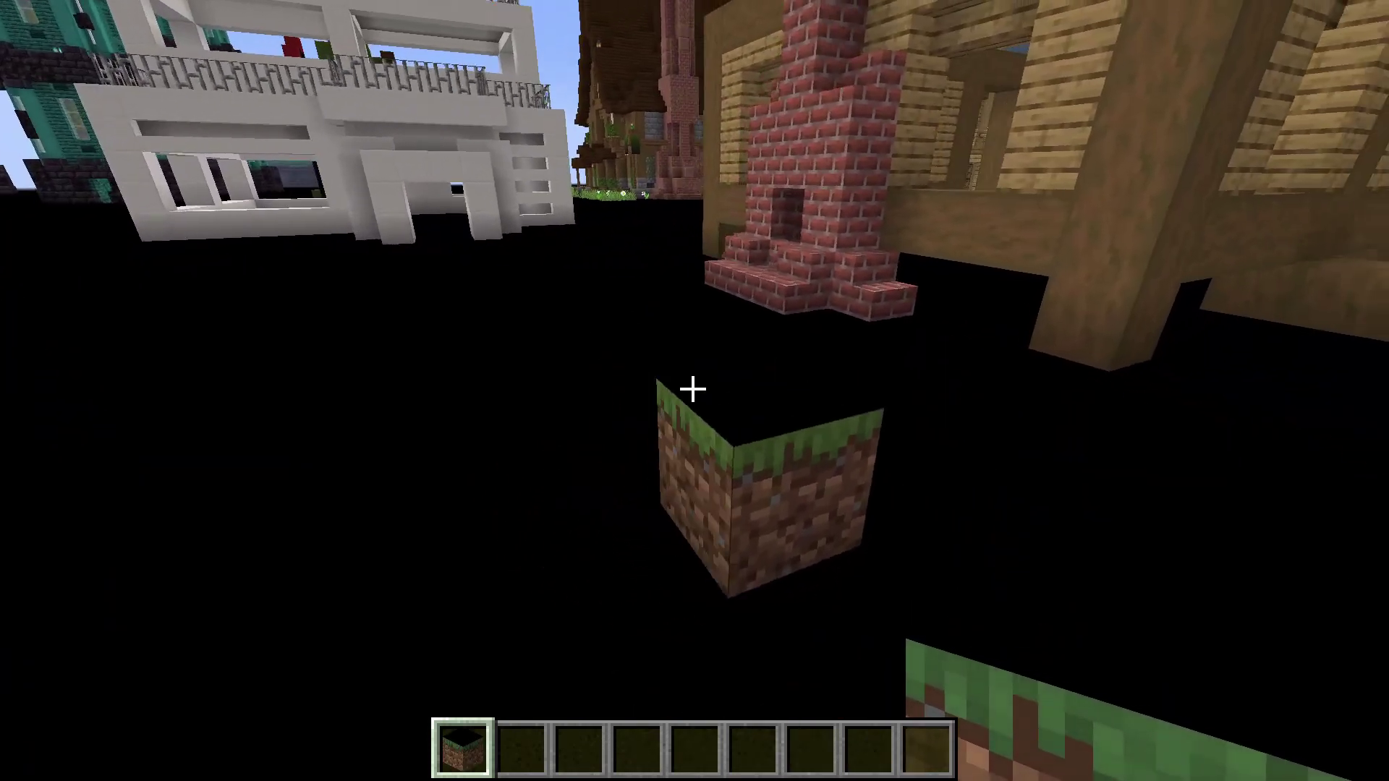
{"action": "key", "text": "s"}
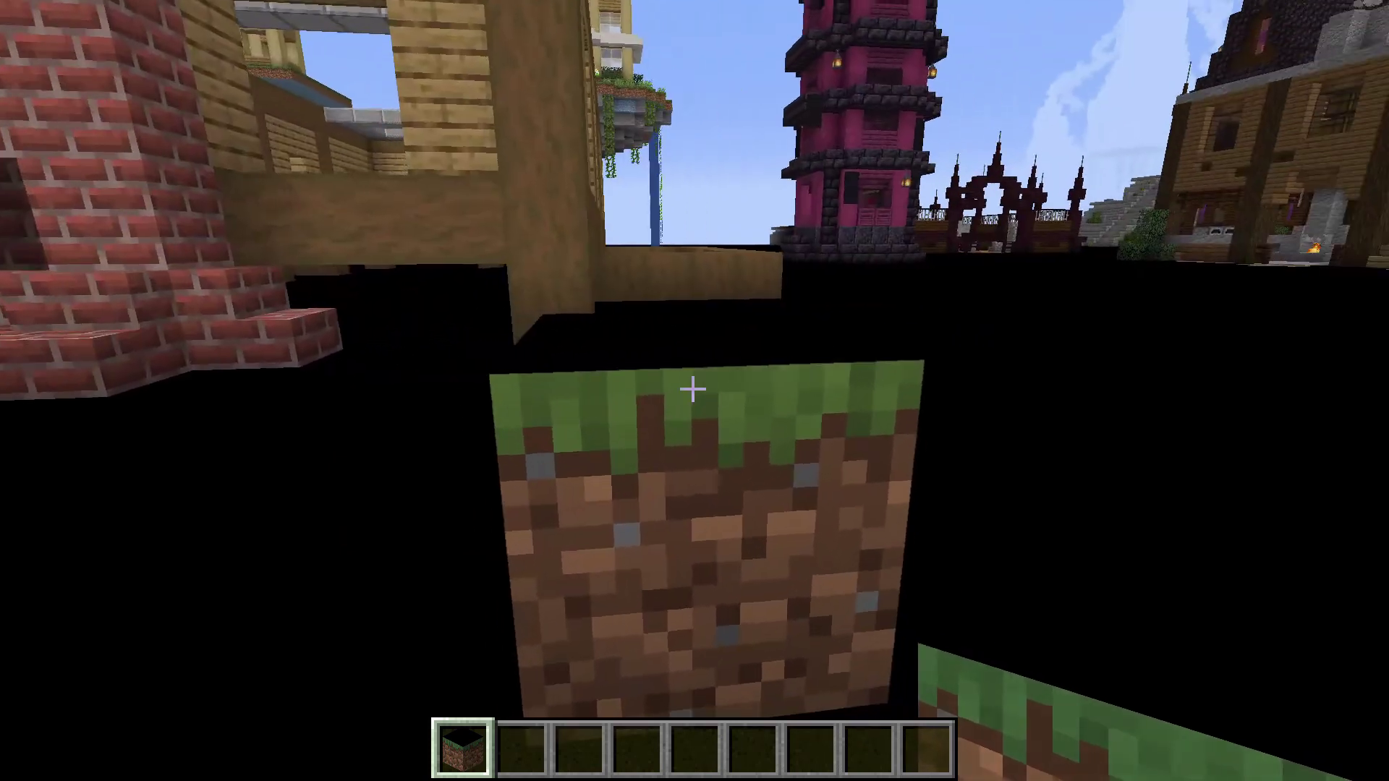
{"action": "key", "text": "s"}
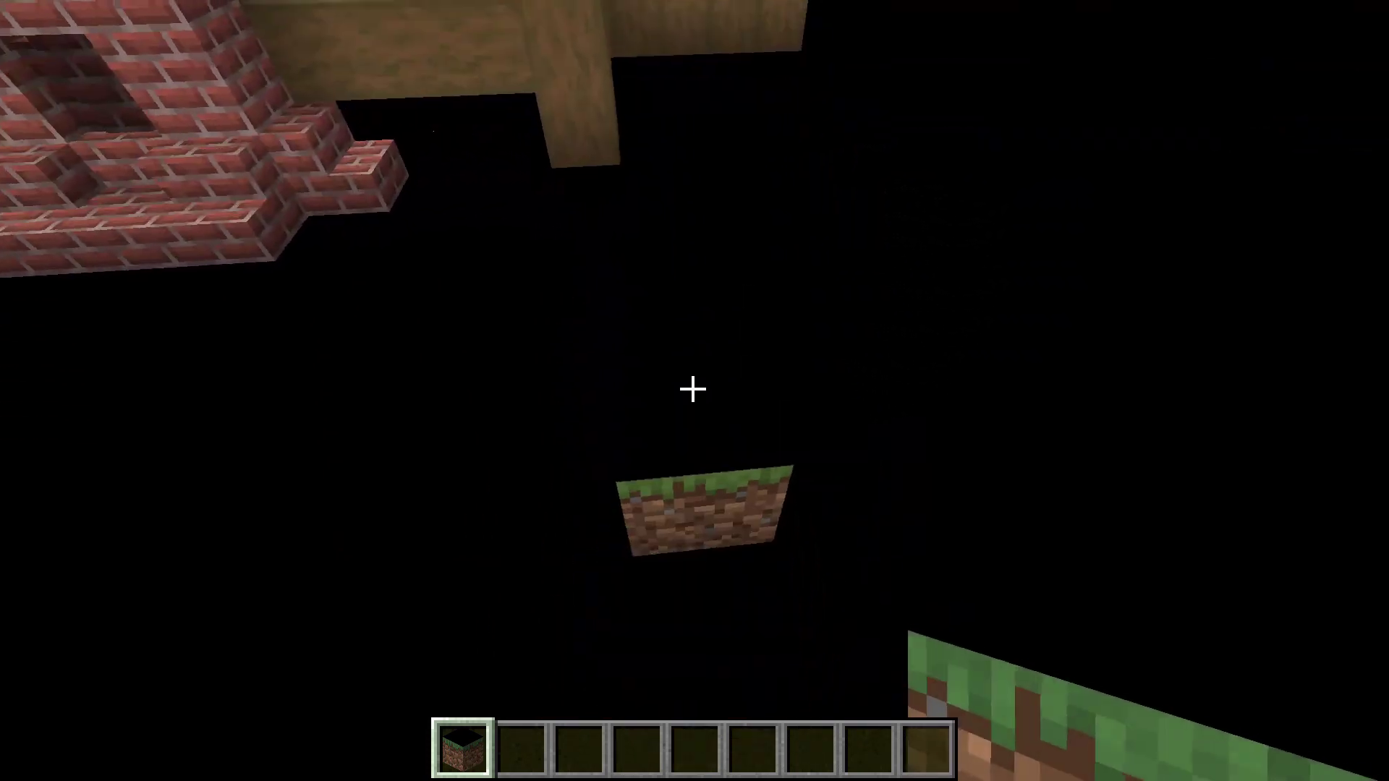